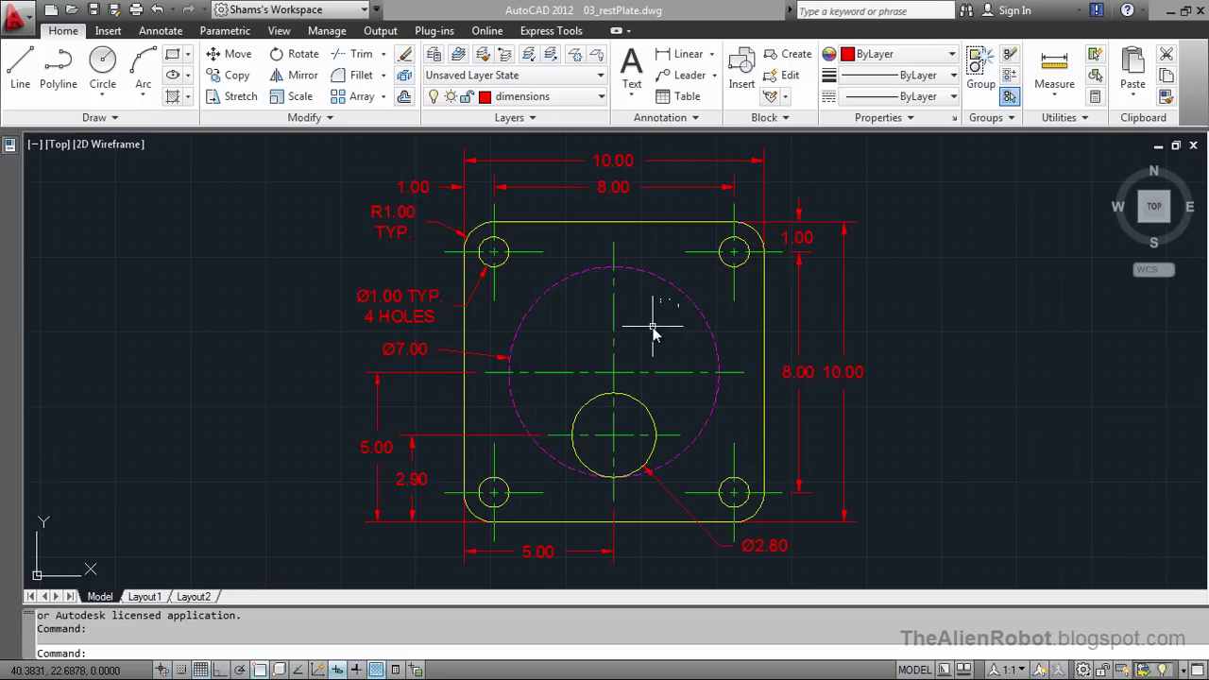
# - Create a new blank Drawing2 from the acad.dwt template
pyautogui.click(51, 9)
pyautogui.click(525, 293)
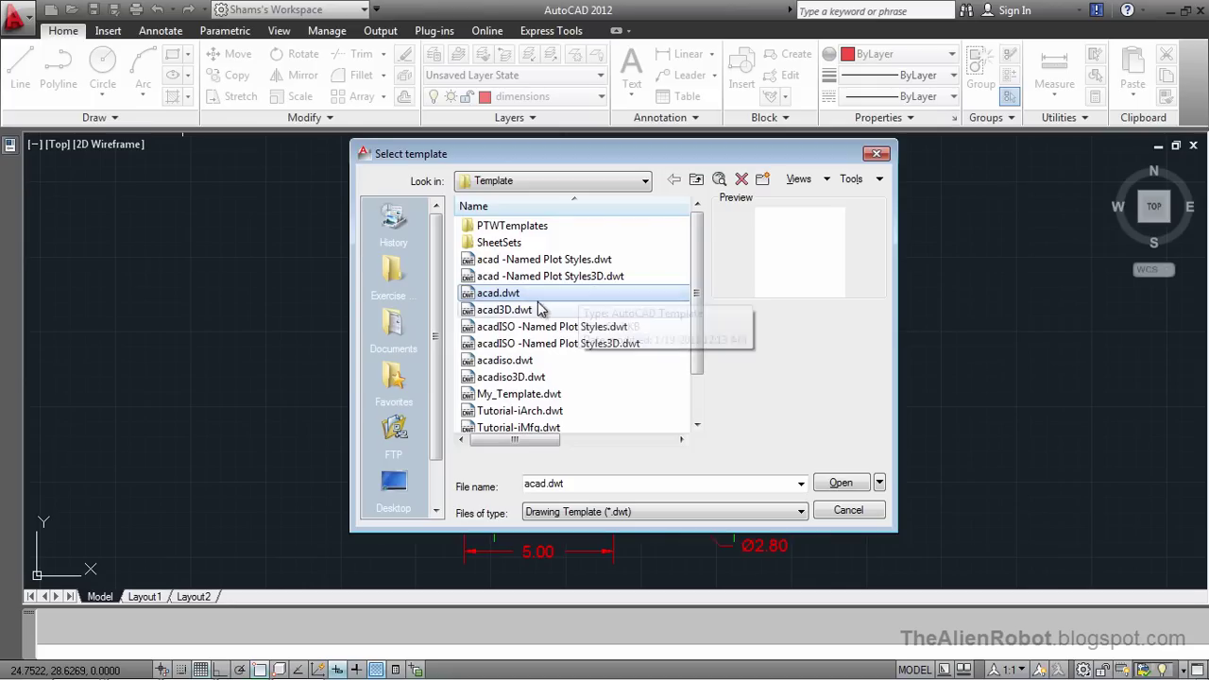
pyautogui.click(846, 484)
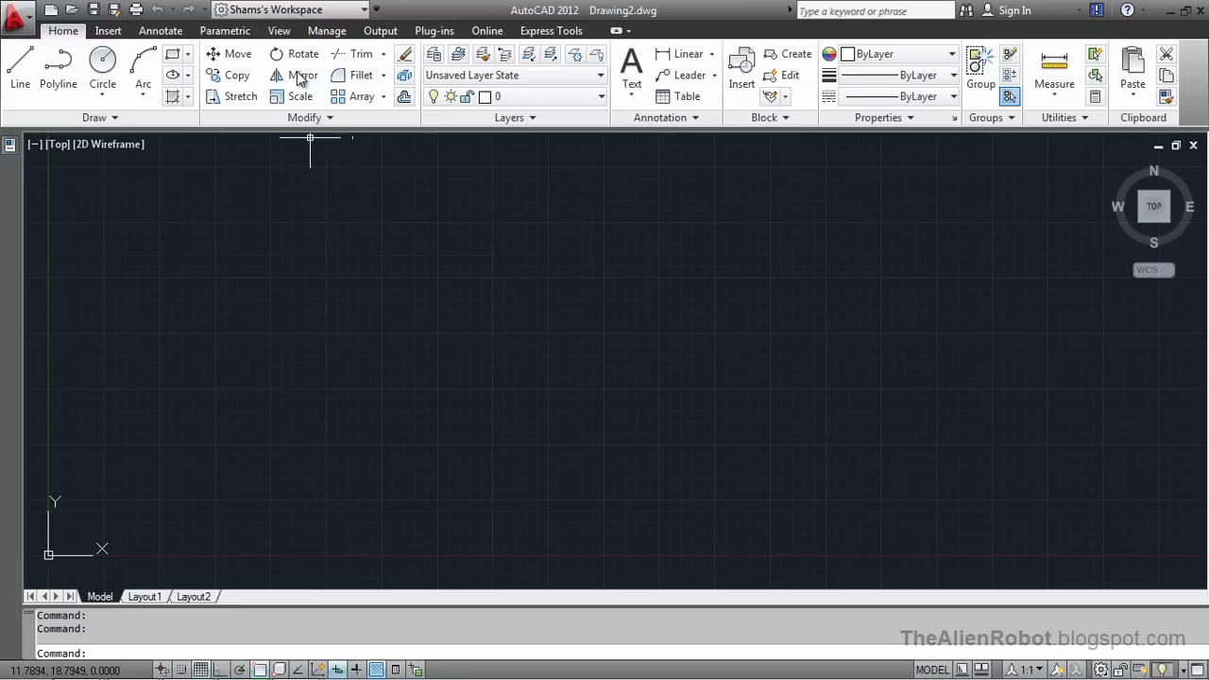
# - Tile Drawing2 and 03_restPlate.dwg vertically, nudge the reference view, and reactivate Drawing2
pyautogui.click(278, 29)
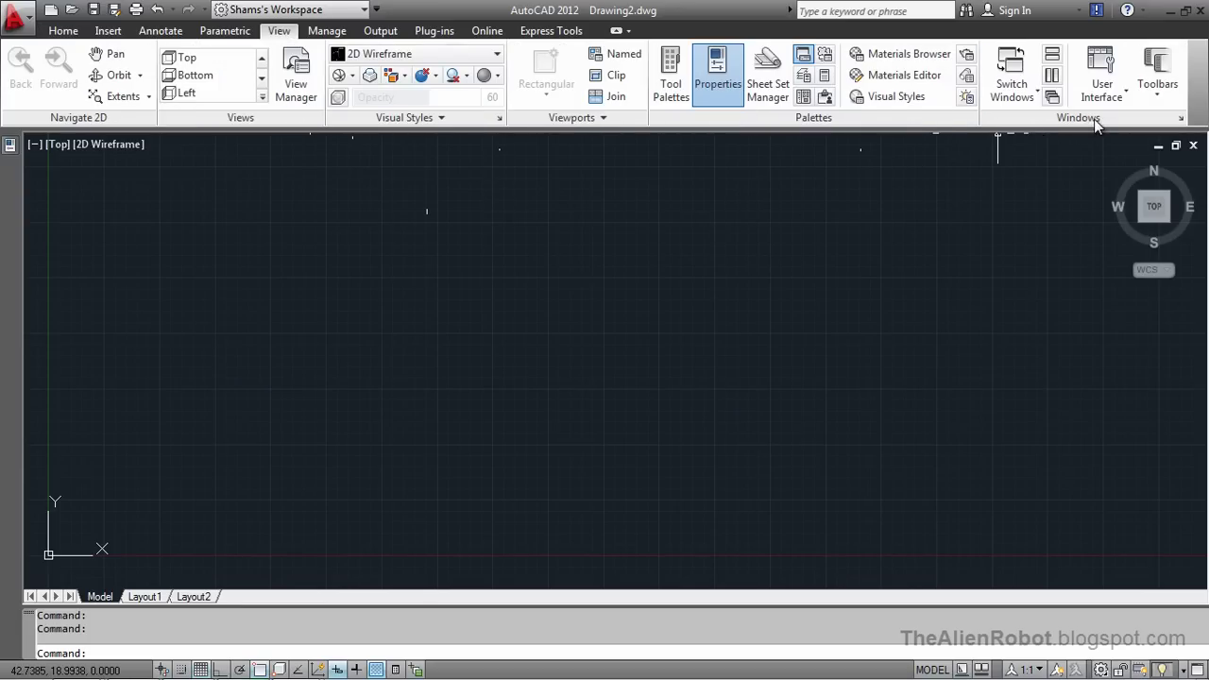
pyautogui.click(1051, 75)
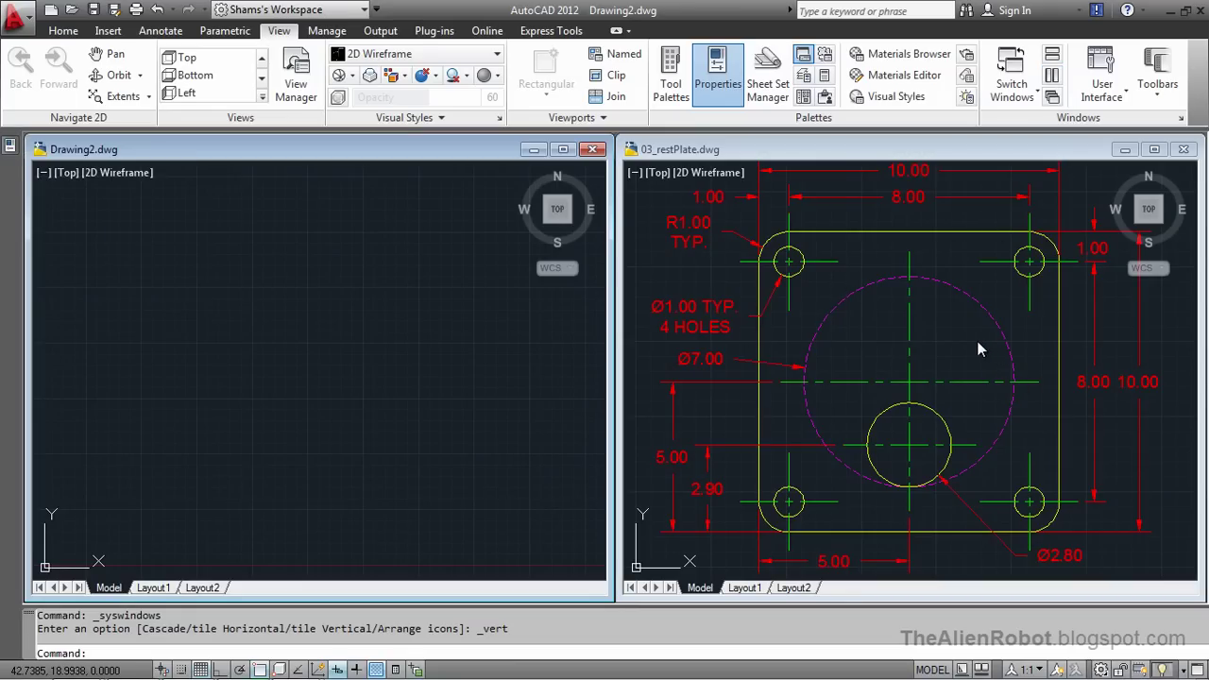
pyautogui.click(949, 151)
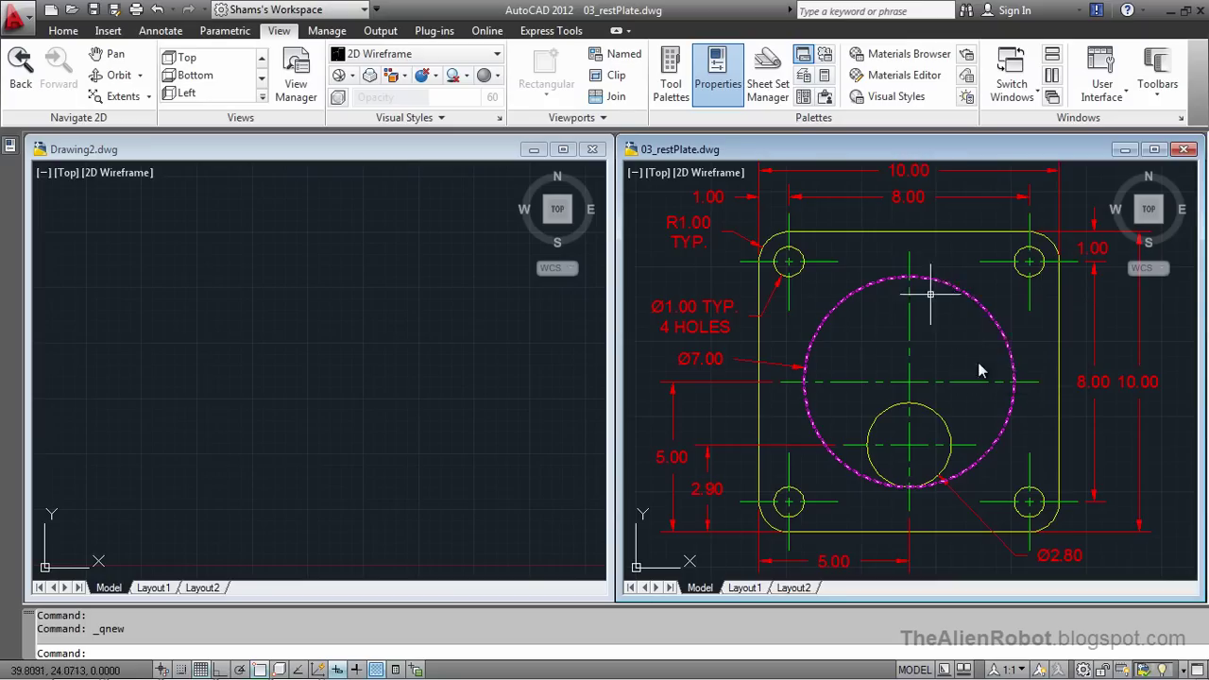
pyautogui.moveTo(932, 342); pyautogui.dragTo(942, 337, button='middle')
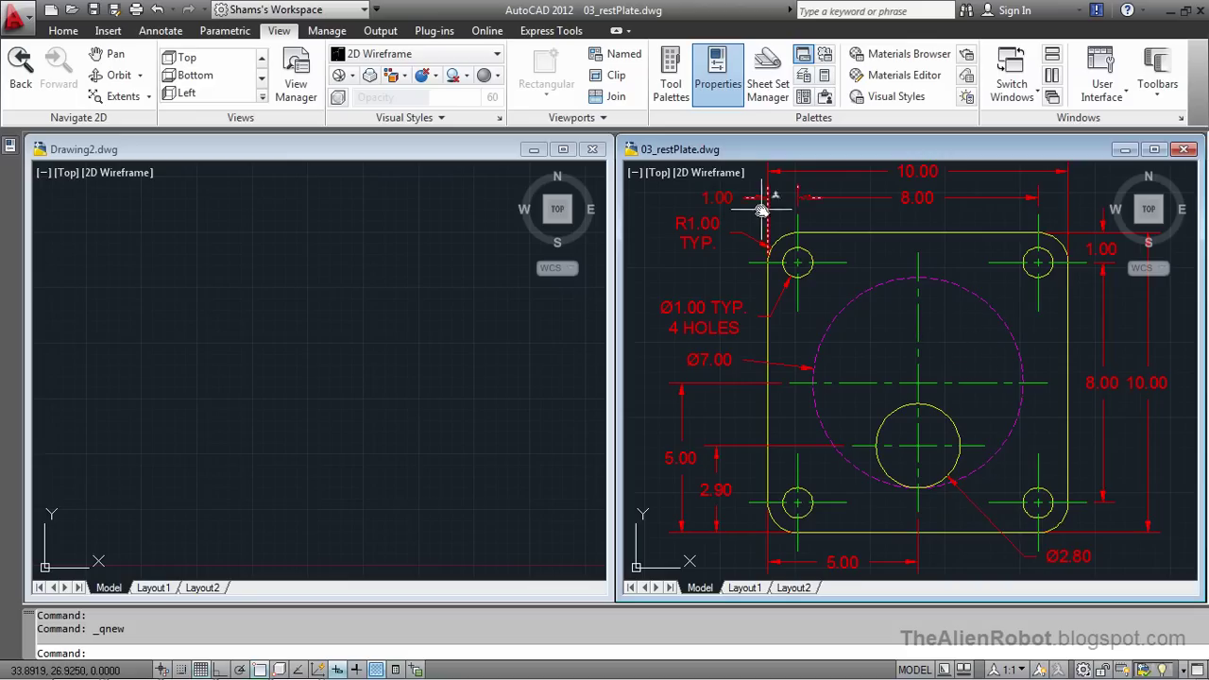
pyautogui.click(453, 149)
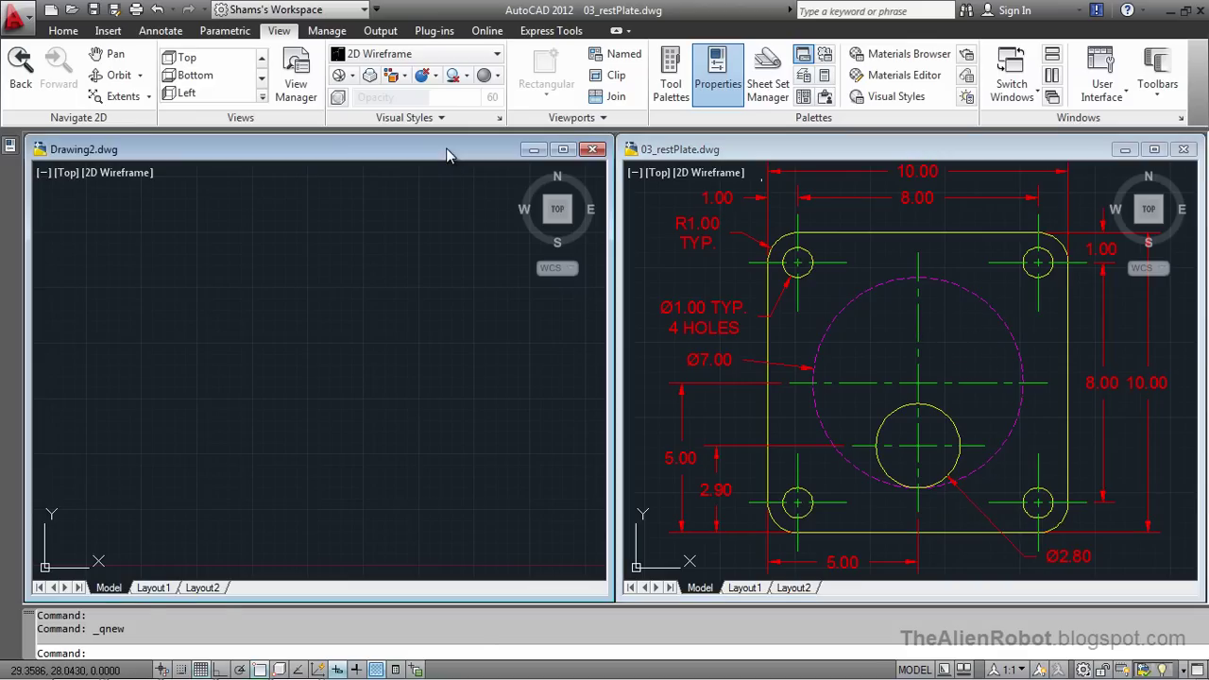
# - Open the Layer Properties Manager and anchor it to the left edge
pyautogui.click(69, 29)
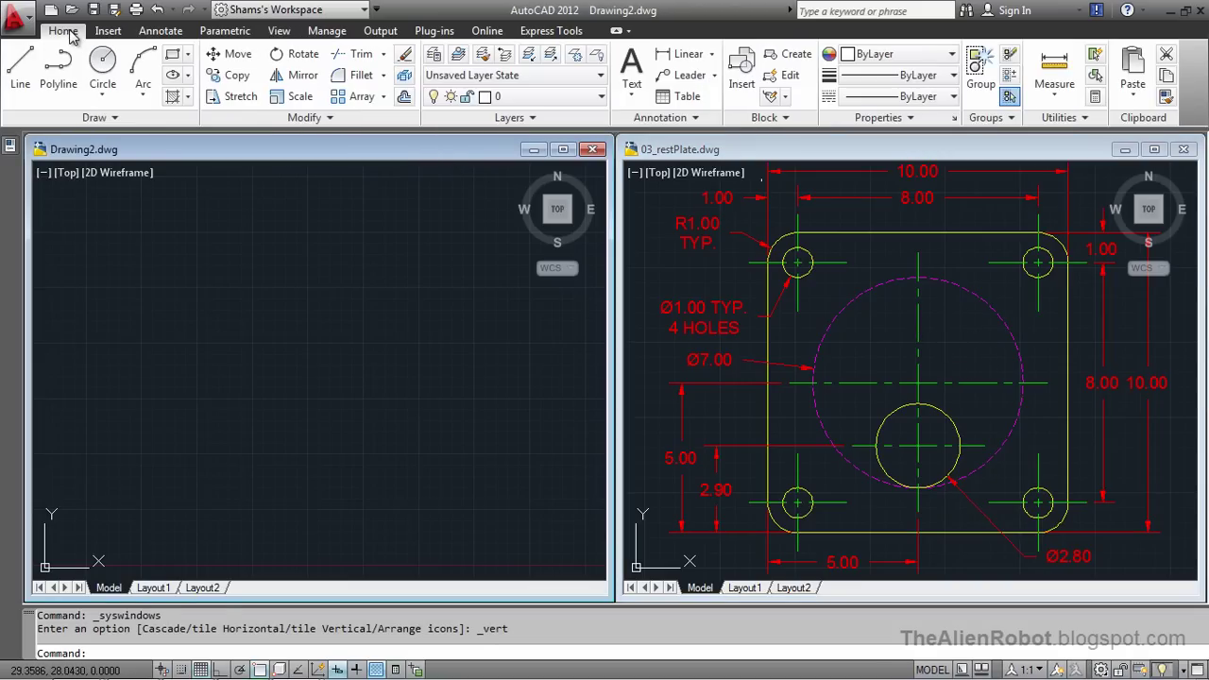
pyautogui.click(433, 55)
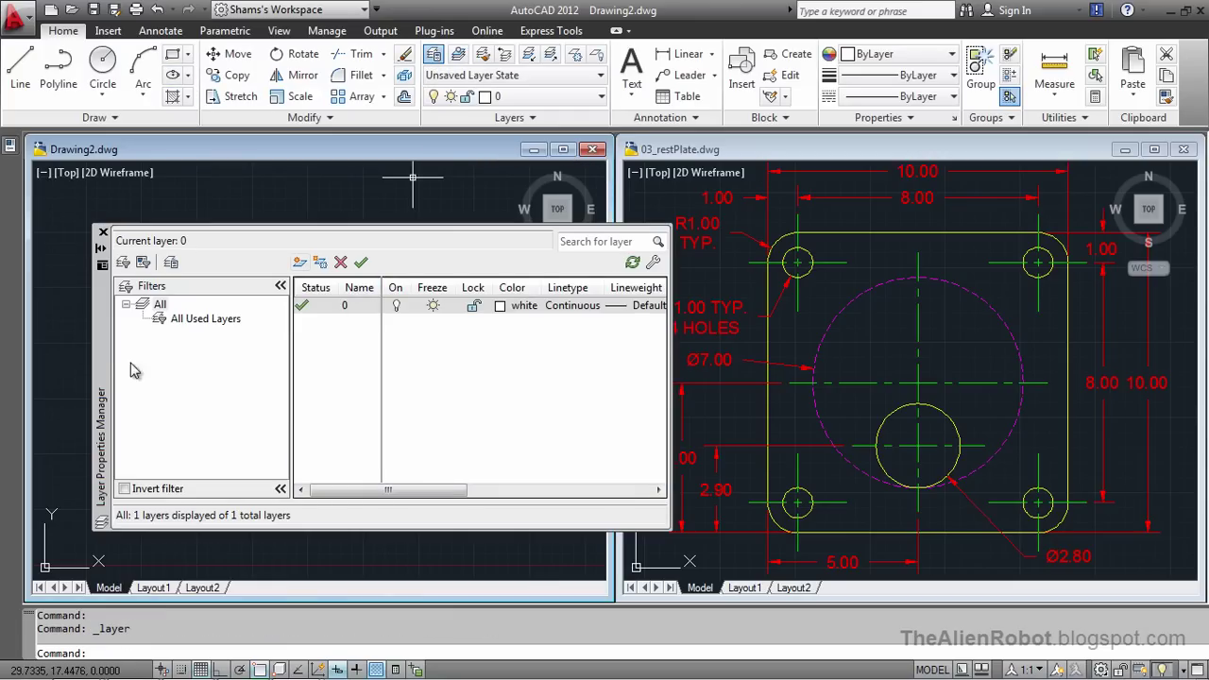
pyautogui.moveTo(104, 340); pyautogui.dragTo(171, 310)
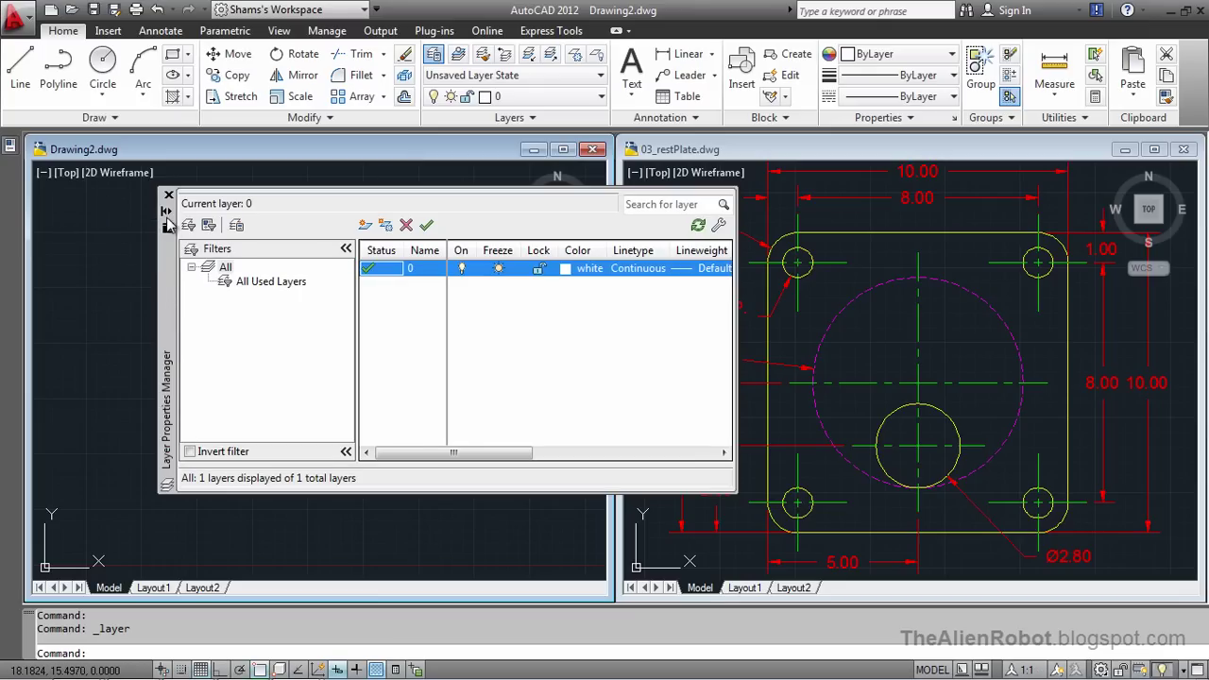
pyautogui.rightClick(169, 271)
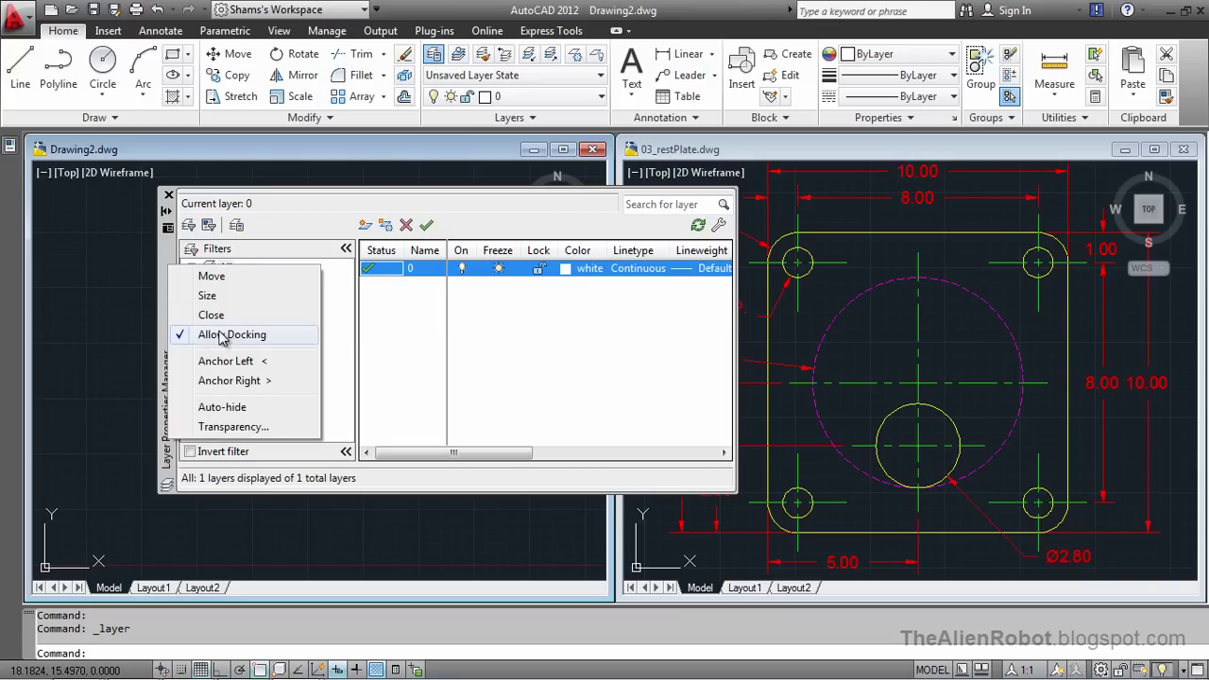
pyautogui.click(186, 364)
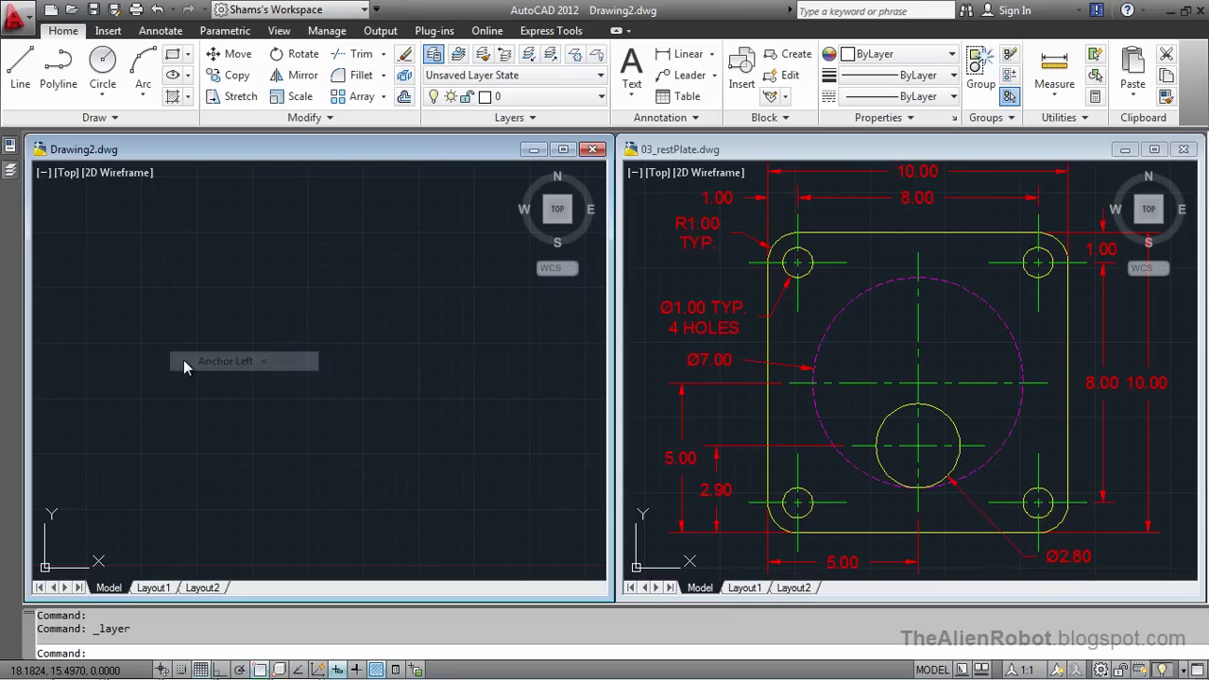
pyautogui.moveTo(11, 186)
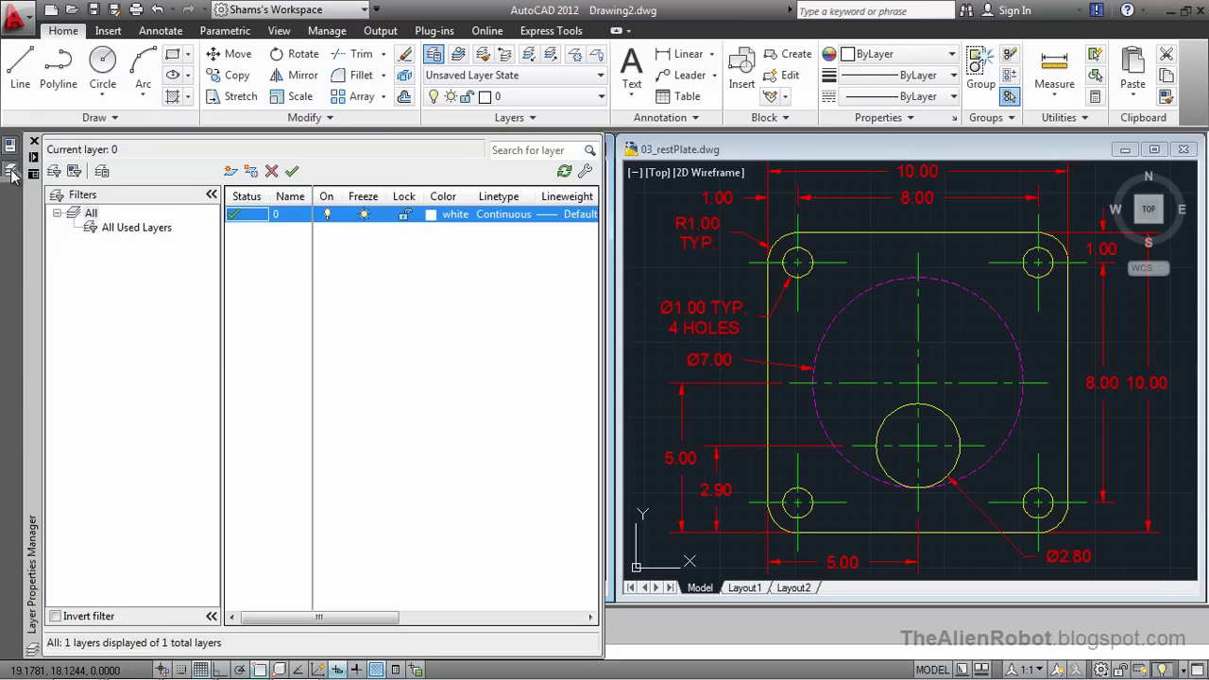
# - Create a new layer named part with yellow colour
pyautogui.click(232, 172)
pyautogui.write('part')
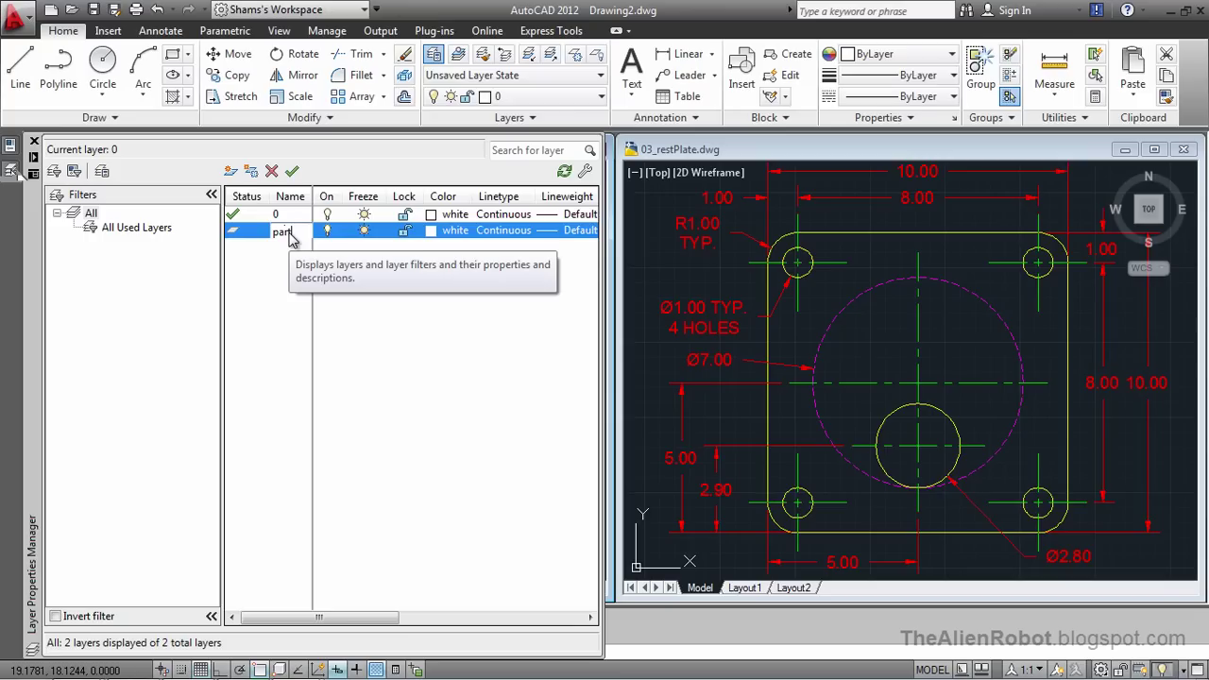
pyautogui.press('Return')
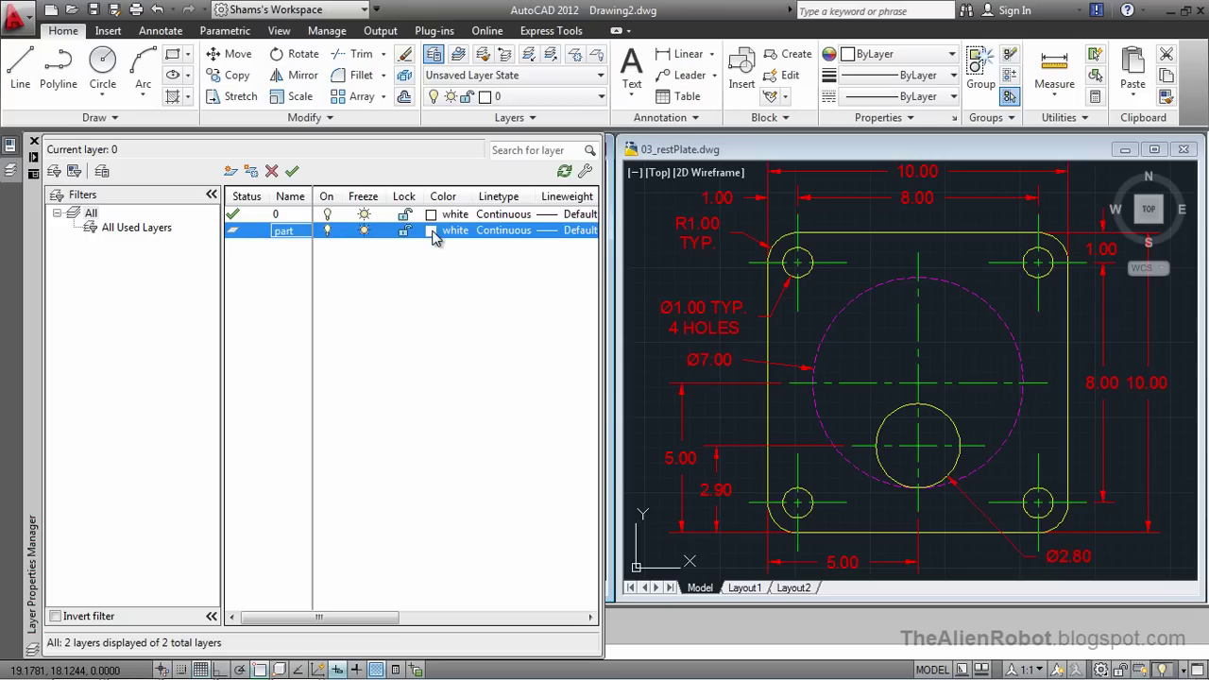
pyautogui.click(433, 237)
pyautogui.click(596, 371)
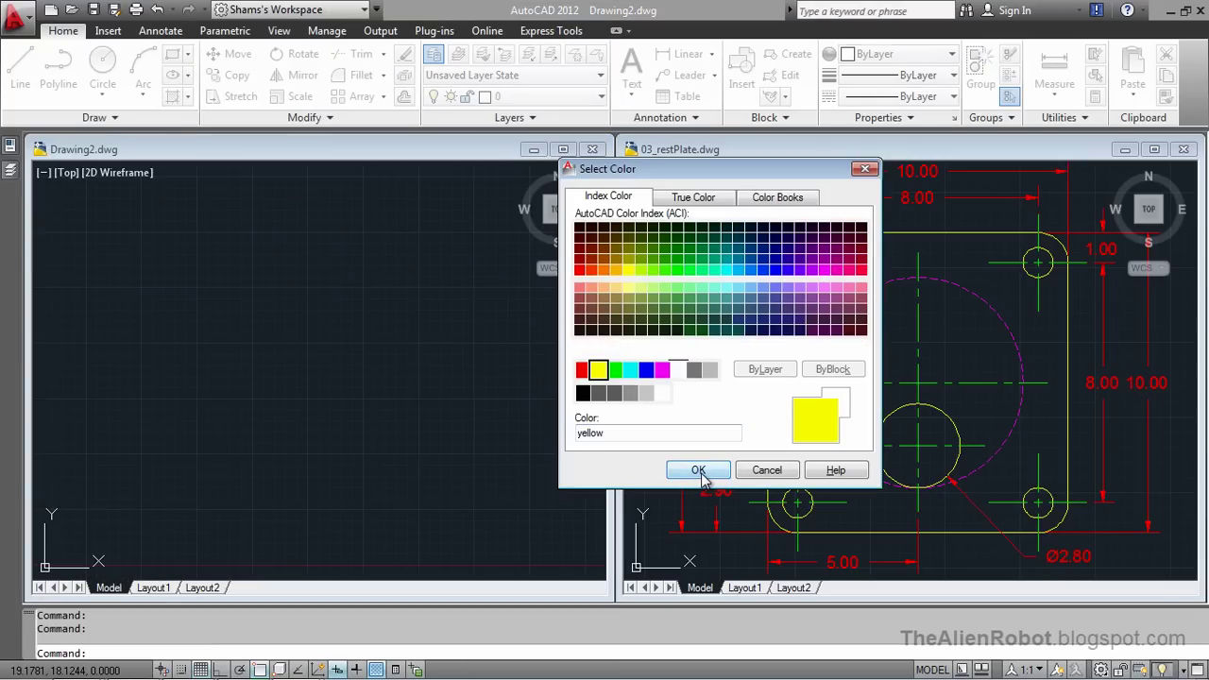
pyautogui.click(700, 472)
pyautogui.moveTo(6, 174)
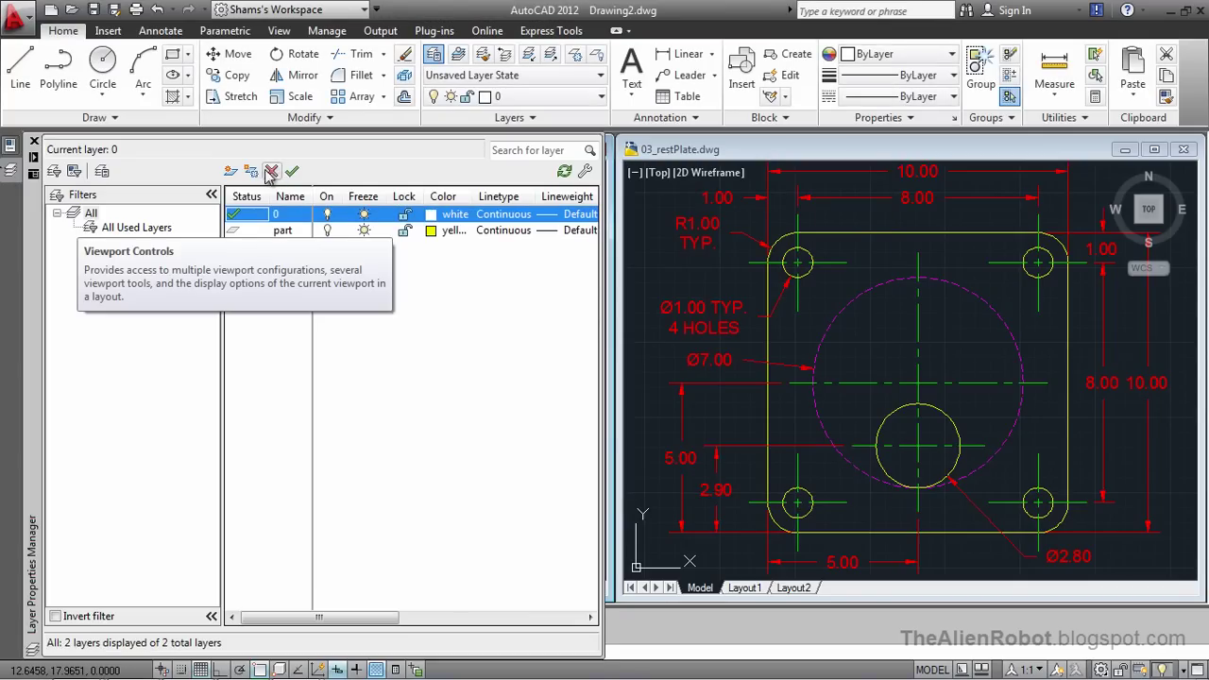
# - Add a magenta layer named 'hidden lines'
pyautogui.click(232, 172)
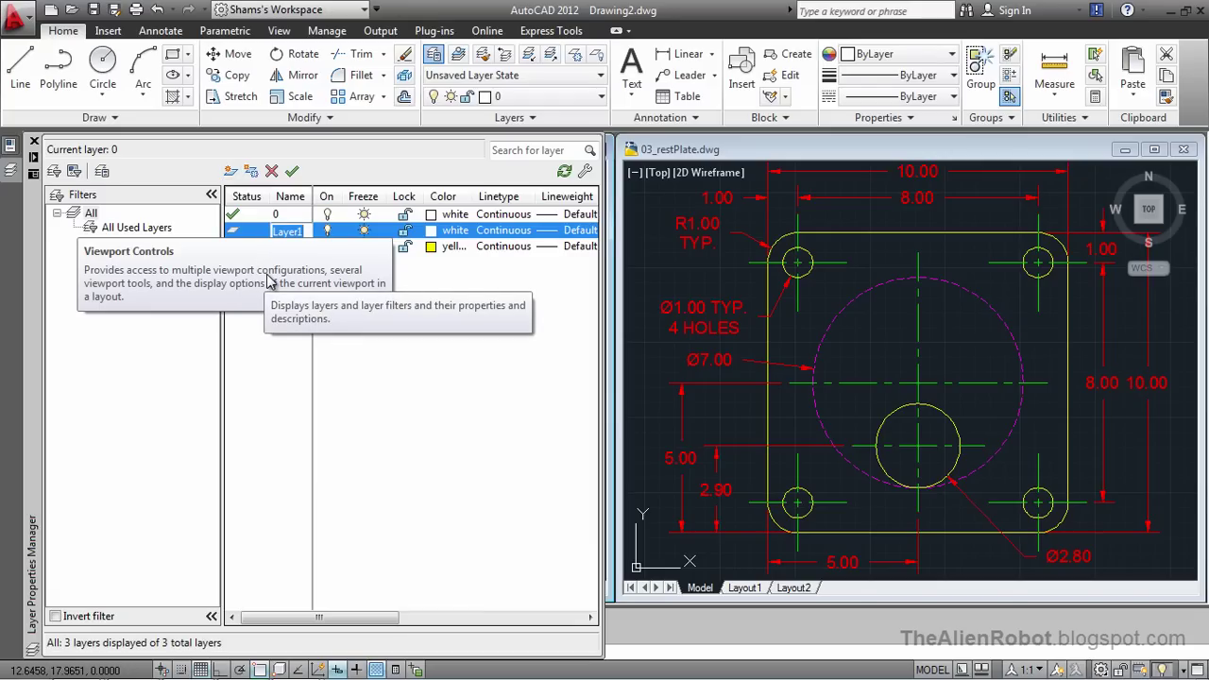
pyautogui.write('hi')
pyautogui.write('dden lines')
pyautogui.press('Return')
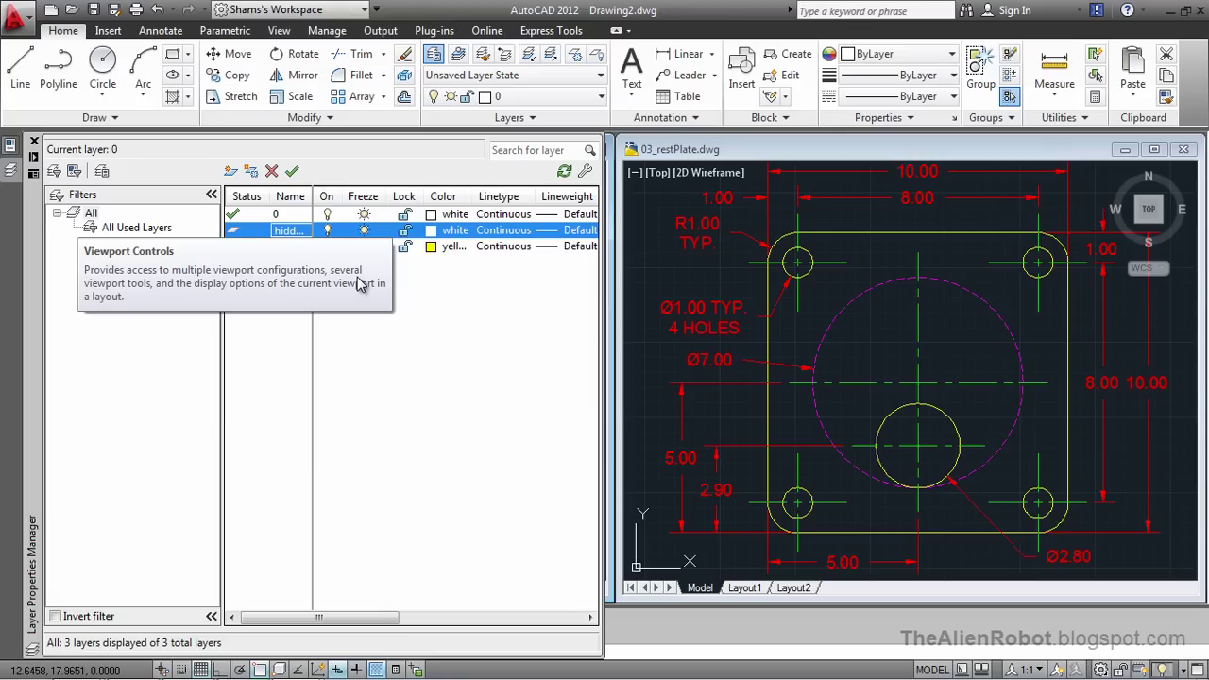
pyautogui.click(212, 195)
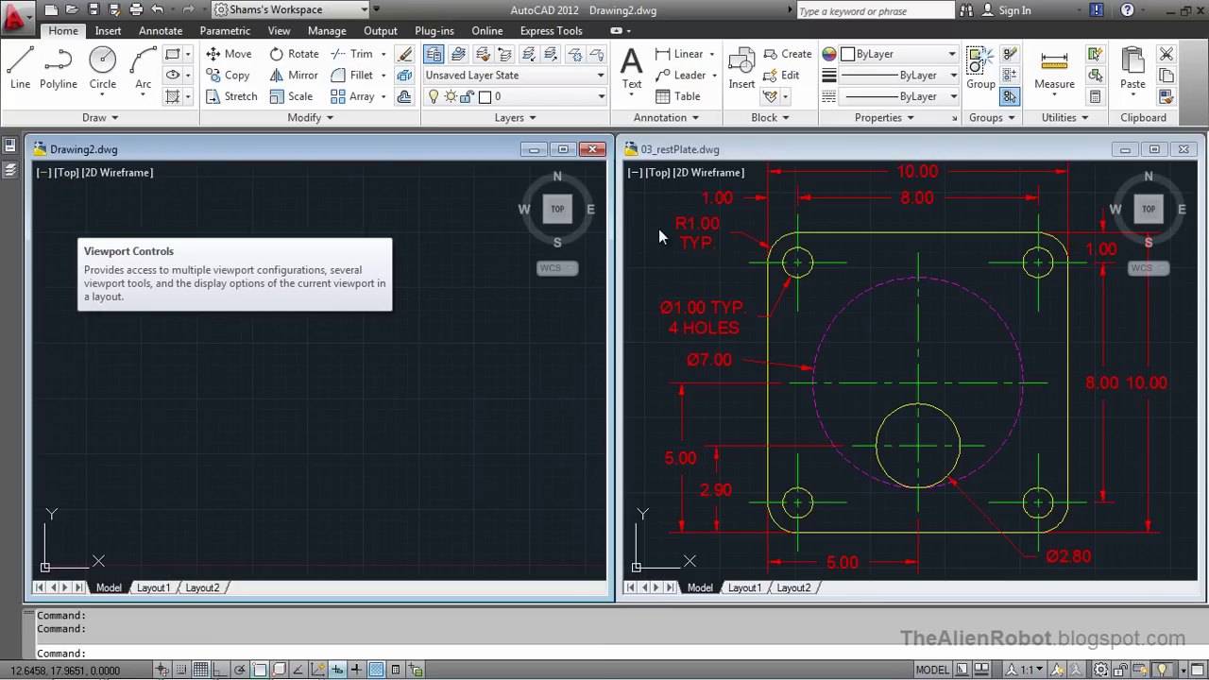
pyautogui.moveTo(7, 164)
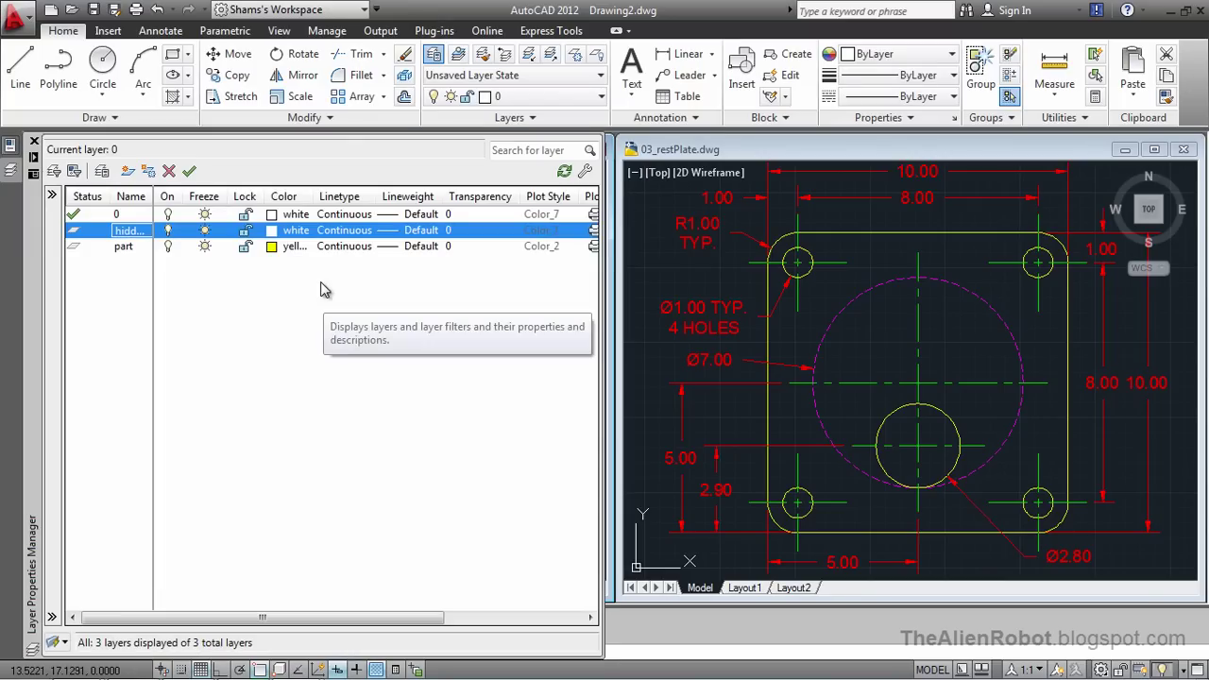
pyautogui.click(272, 236)
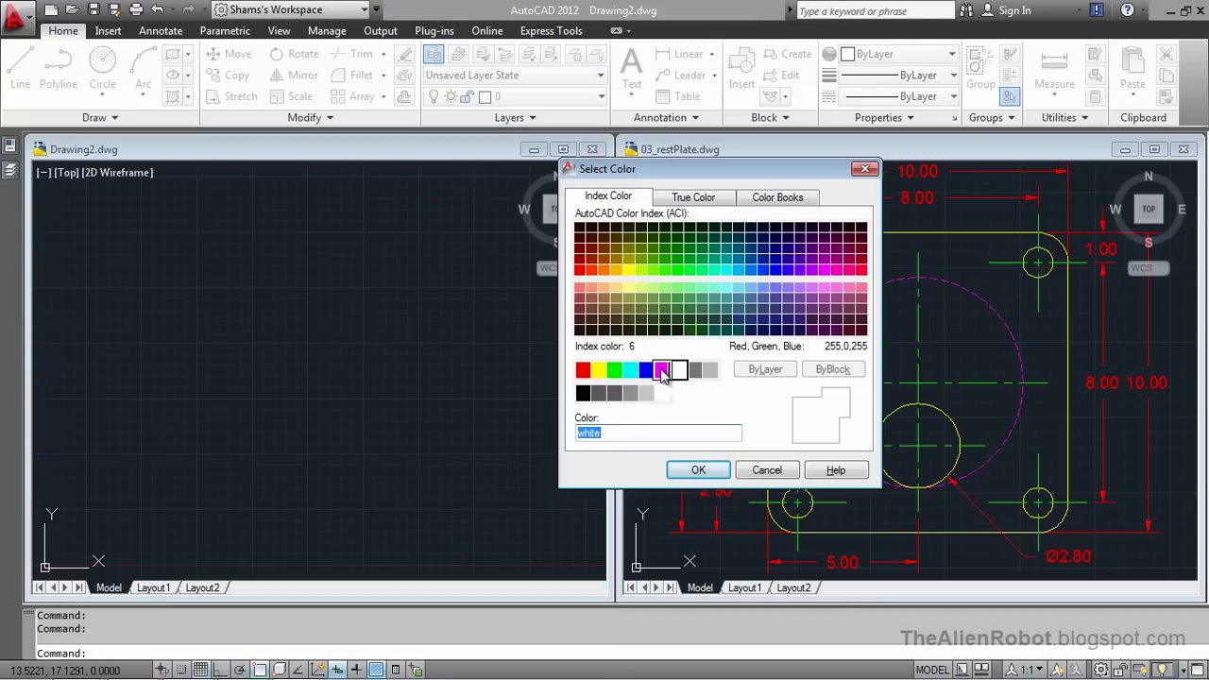
pyautogui.click(661, 370)
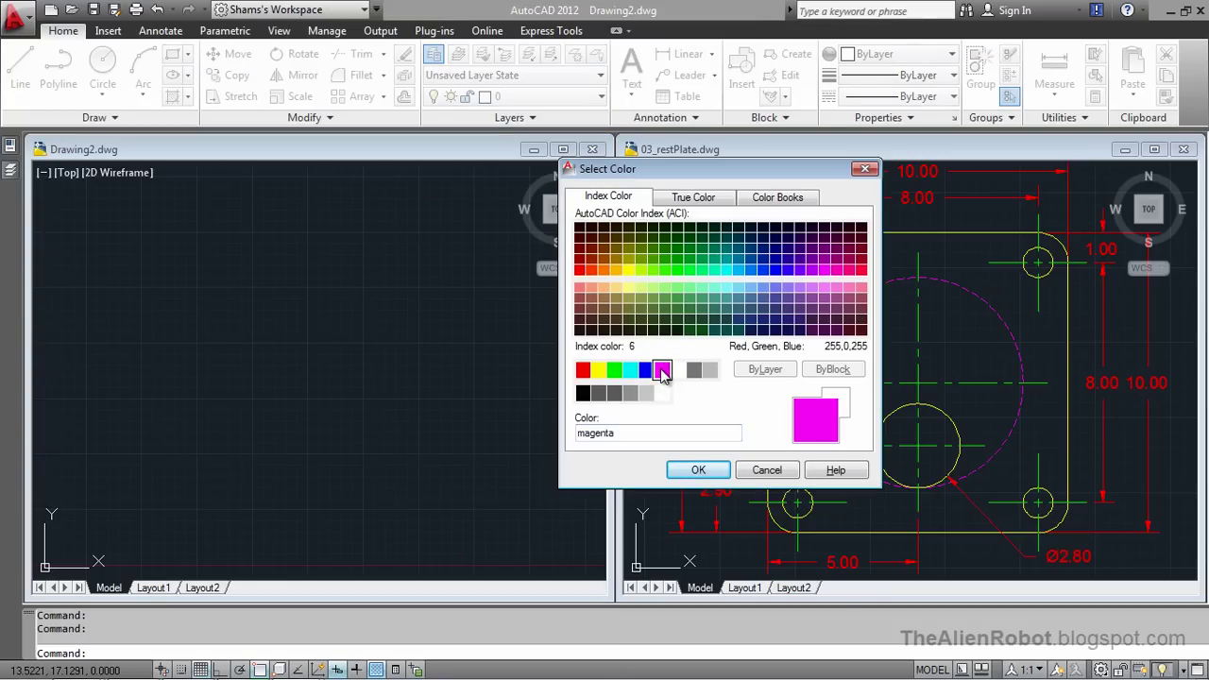
pyautogui.click(698, 470)
pyautogui.moveTo(11, 180)
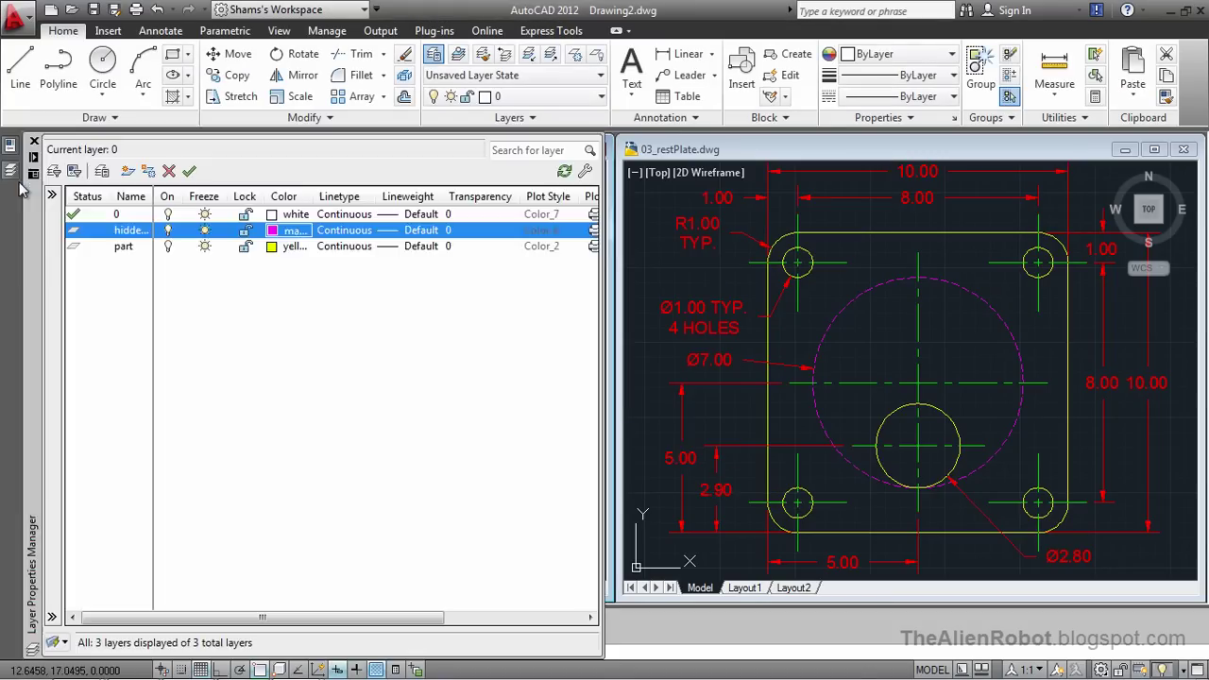
# - Load the HIDDEN linetype and assign it to the hidden lines layer
pyautogui.click(349, 235)
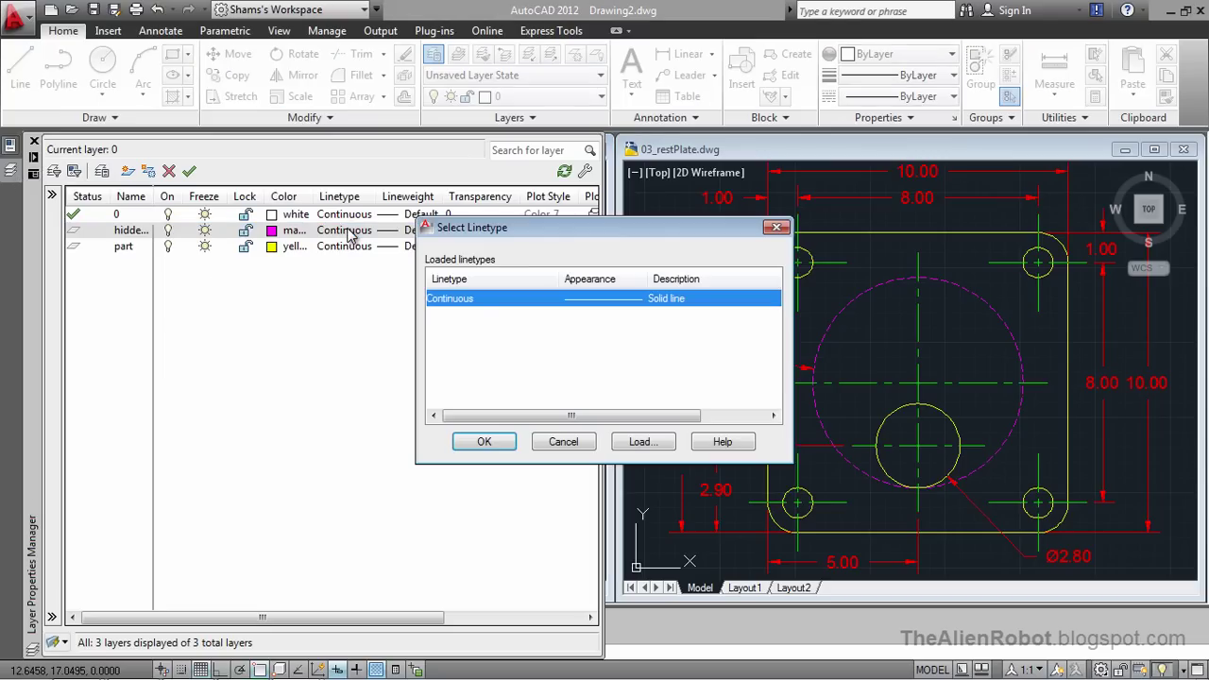
pyautogui.click(630, 442)
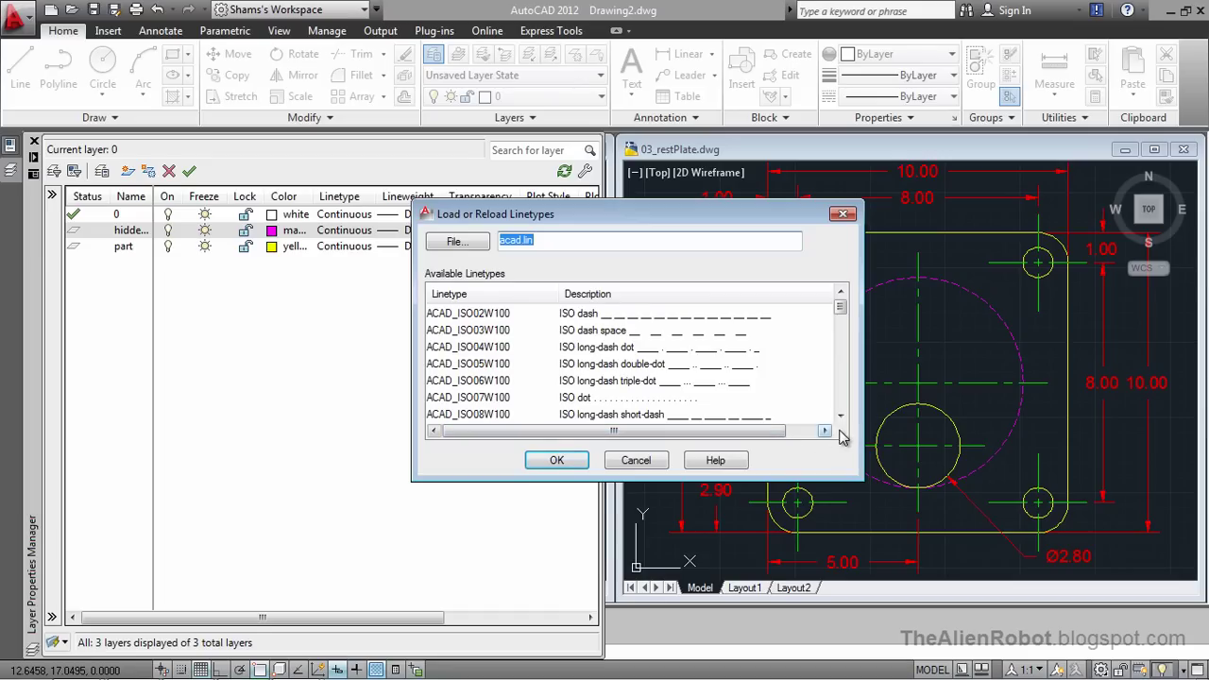
pyautogui.moveTo(840, 416); pyautogui.dragTo(841, 416)
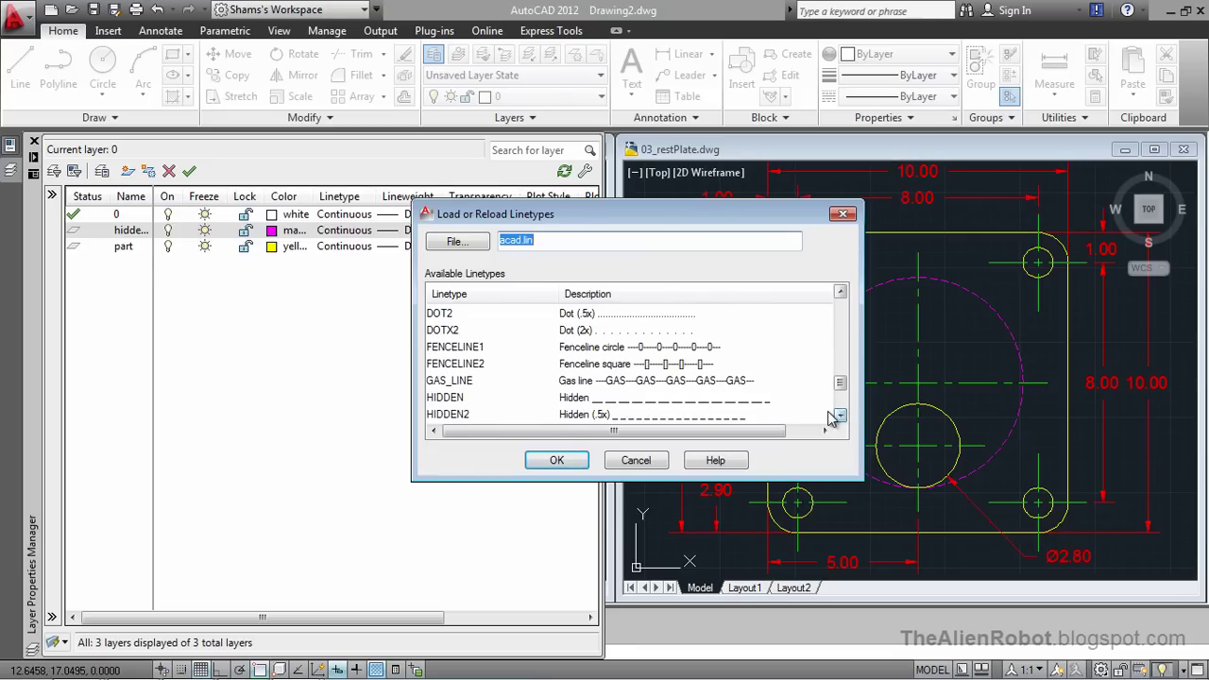
pyautogui.click(569, 400)
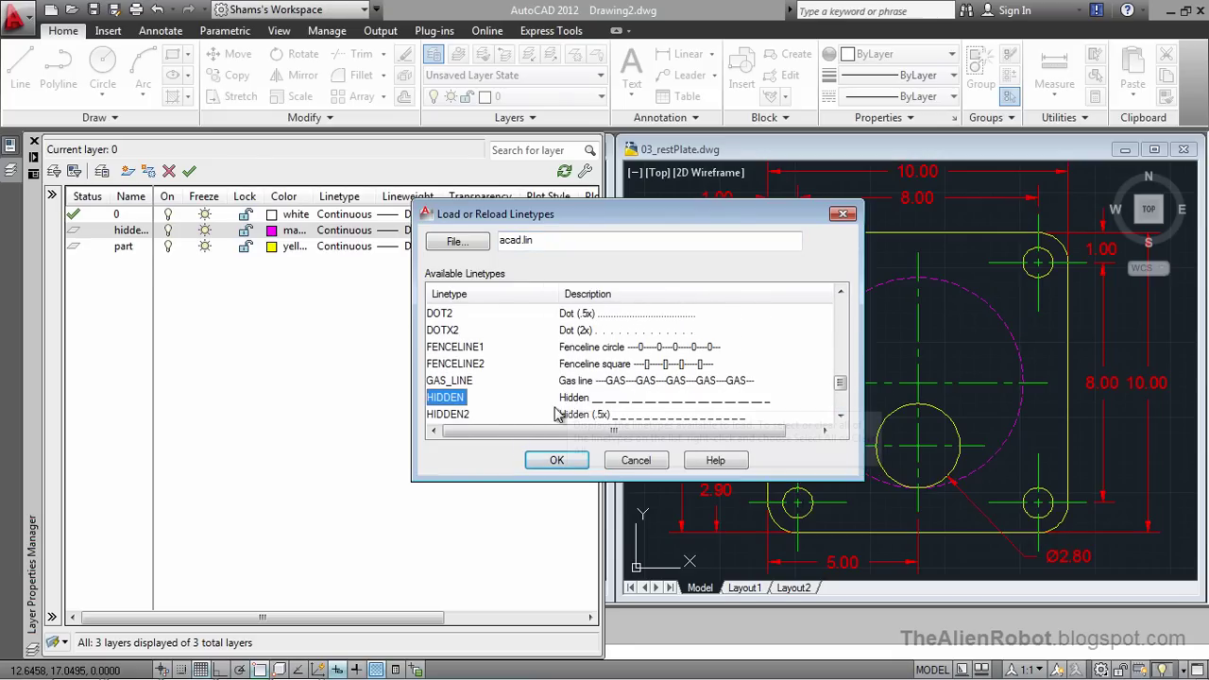
pyautogui.click(558, 458)
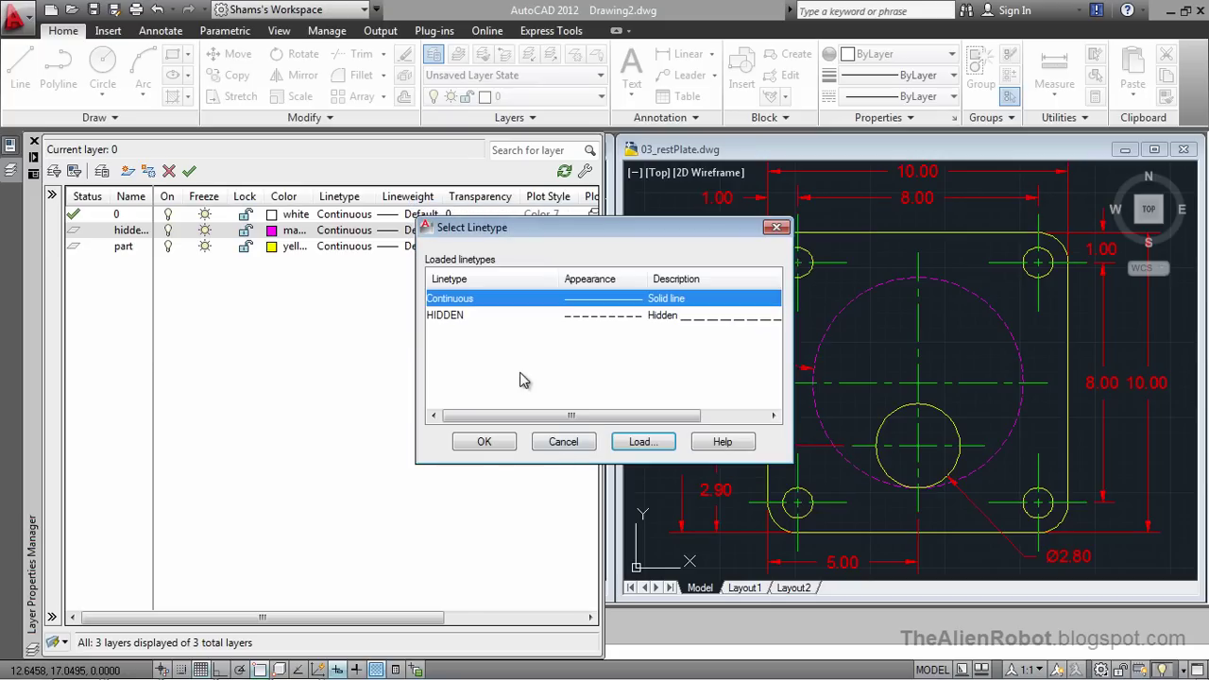
pyautogui.click(469, 317)
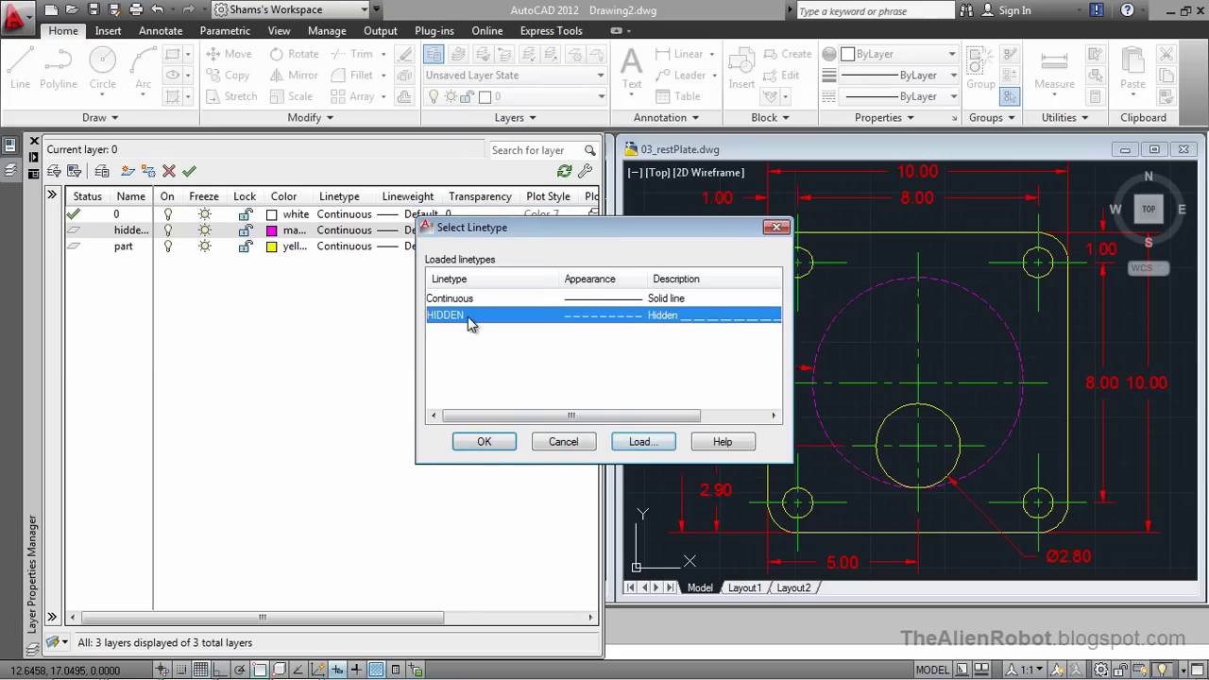
pyautogui.click(484, 444)
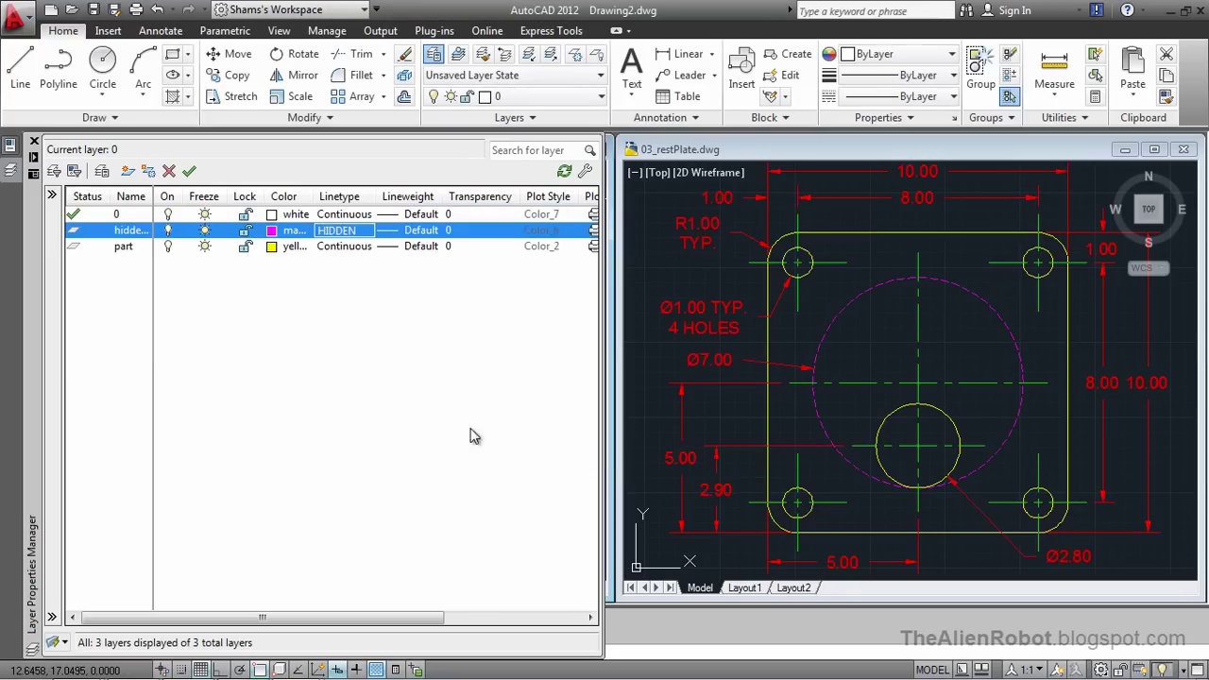
# - Add a green layer named 'centre lines'
pyautogui.click(130, 173)
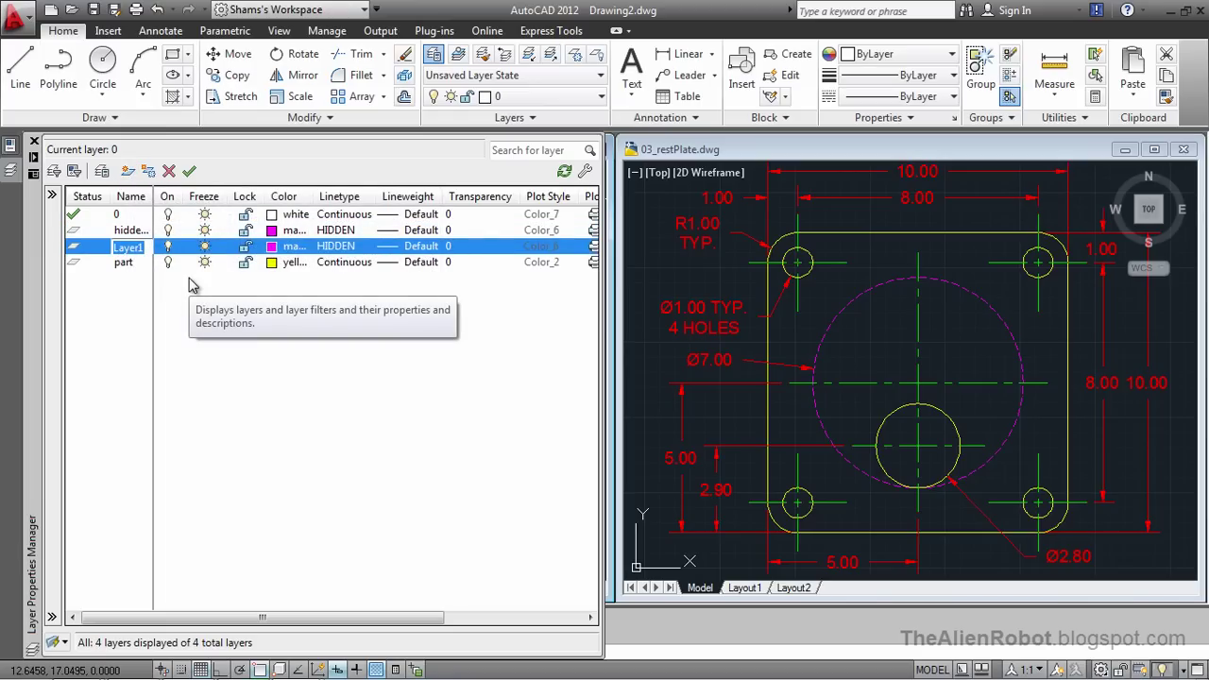
pyautogui.write('centre')
pyautogui.write(' lines')
pyautogui.press('Return')
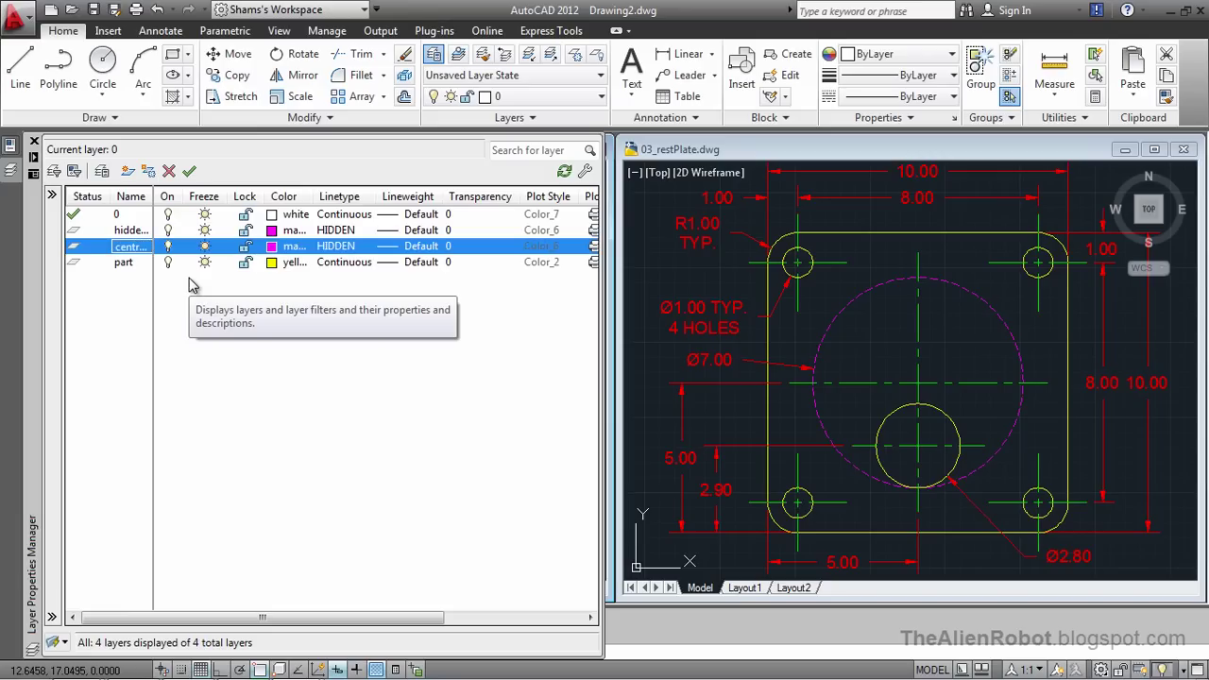
pyautogui.click(270, 248)
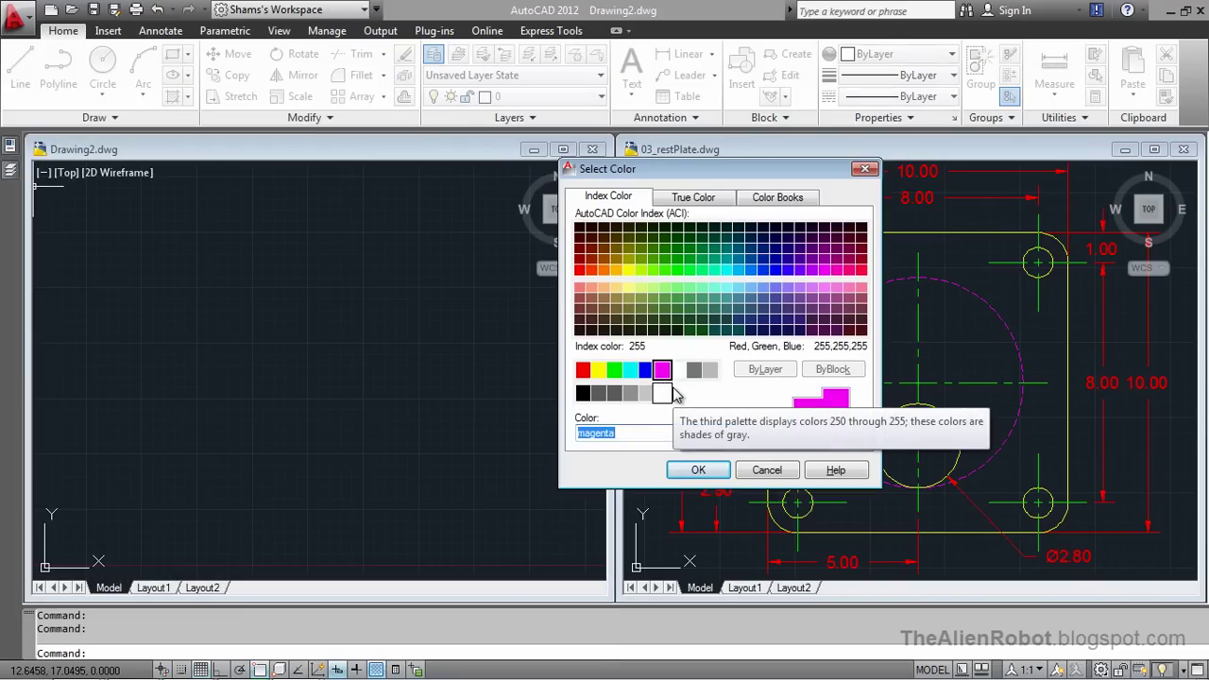
pyautogui.click(613, 369)
pyautogui.click(685, 472)
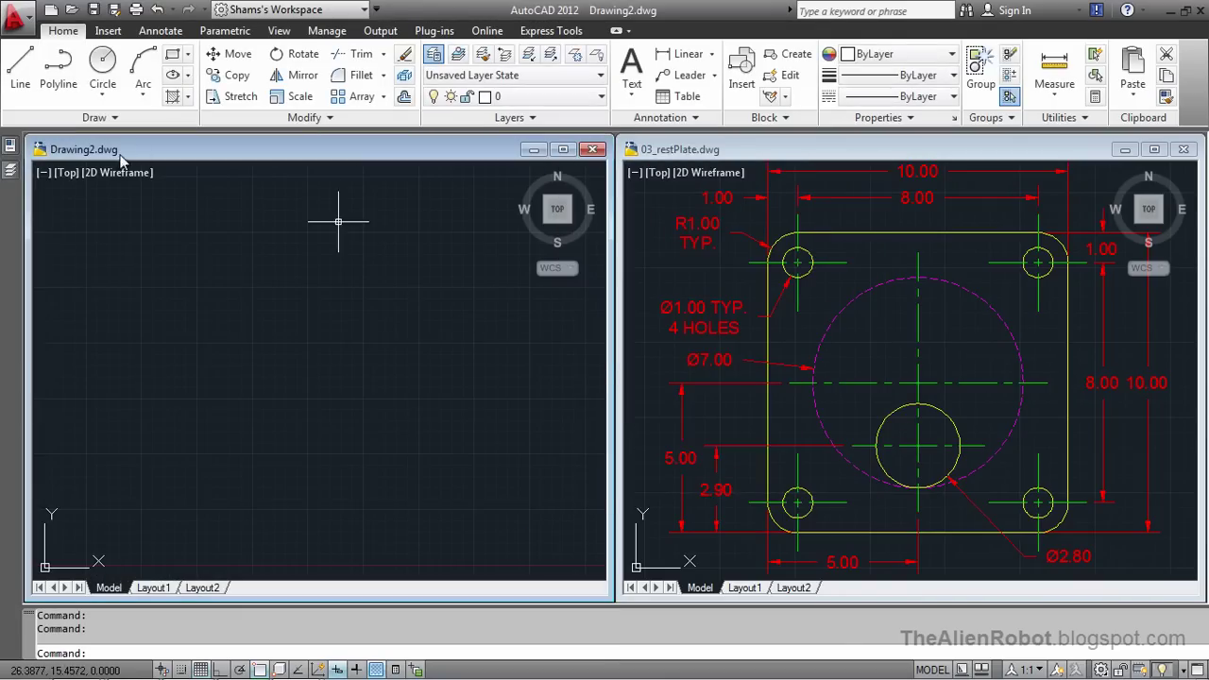
pyautogui.moveTo(19, 173)
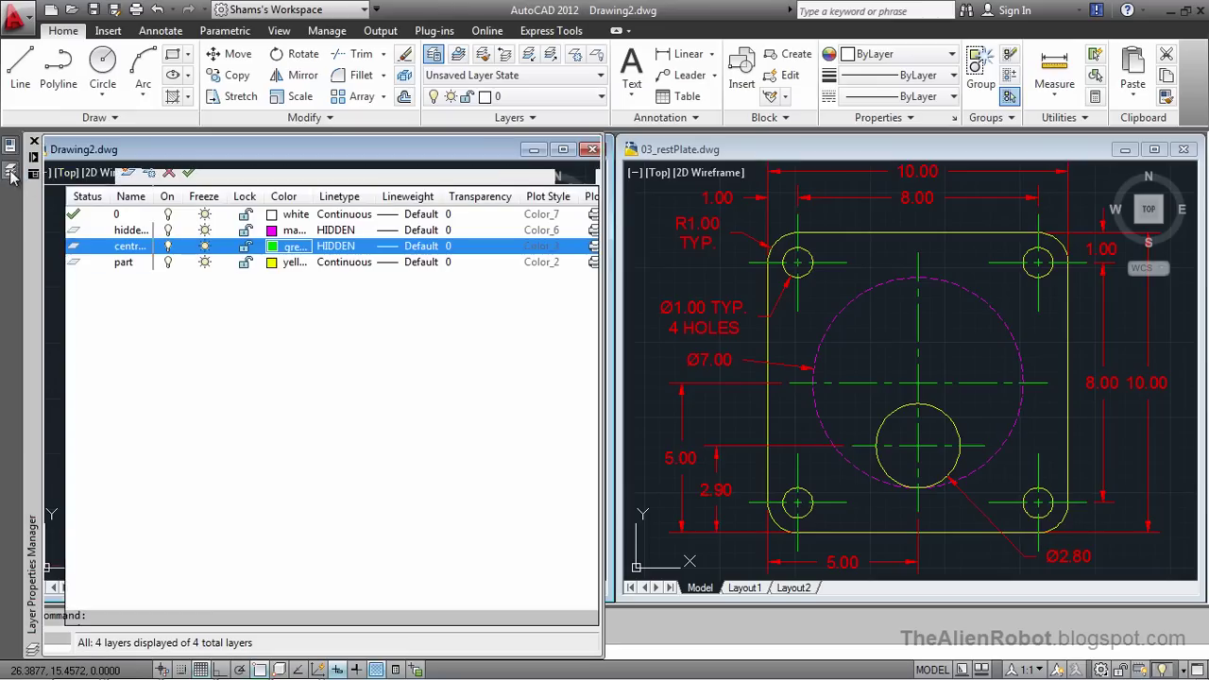
# - Load and assign the CENTER linetype to centre lines, then make part the current layer
pyautogui.click(345, 246)
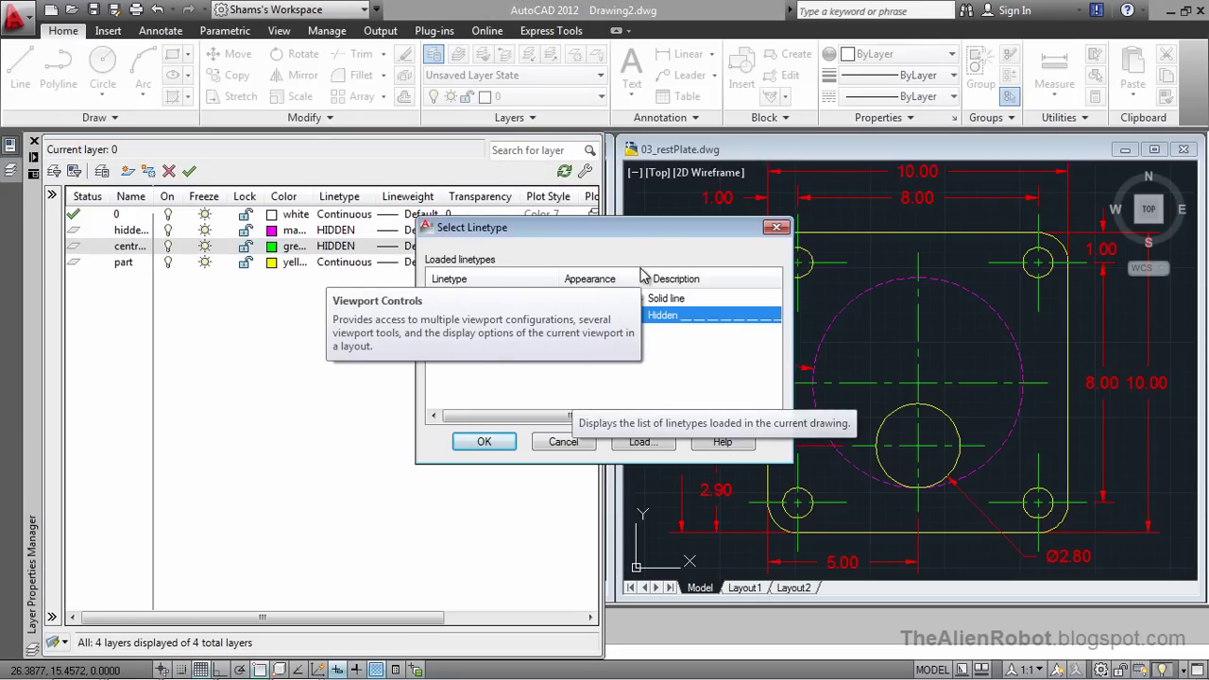
pyautogui.moveTo(659, 235); pyautogui.dragTo(914, 206)
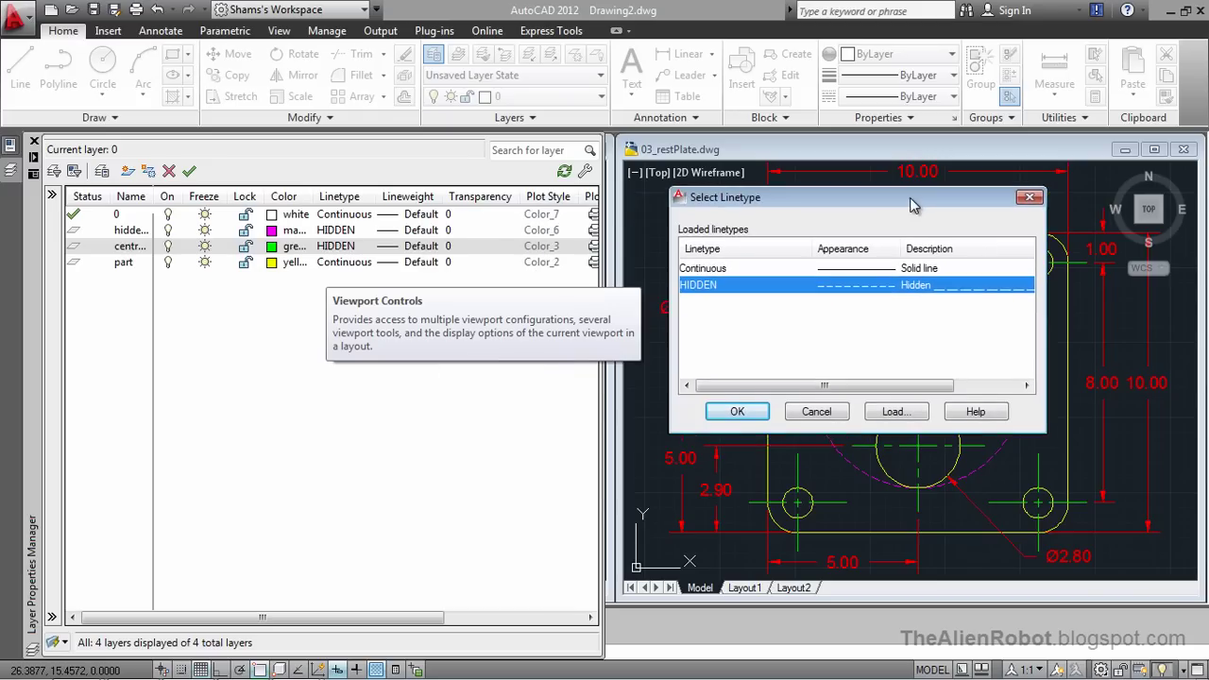
pyautogui.click(894, 412)
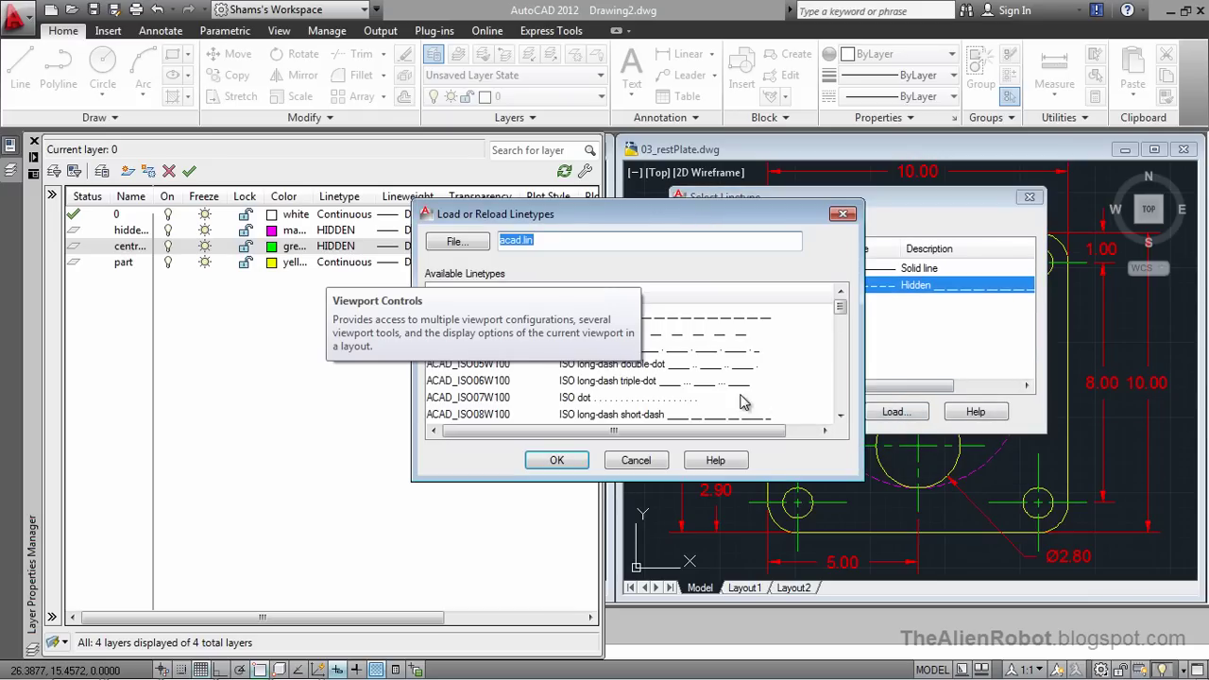
pyautogui.moveTo(713, 219)
pyautogui.mouseDown()
pyautogui.moveTo(869, 225)
pyautogui.moveTo(938, 208)
pyautogui.mouseUp()
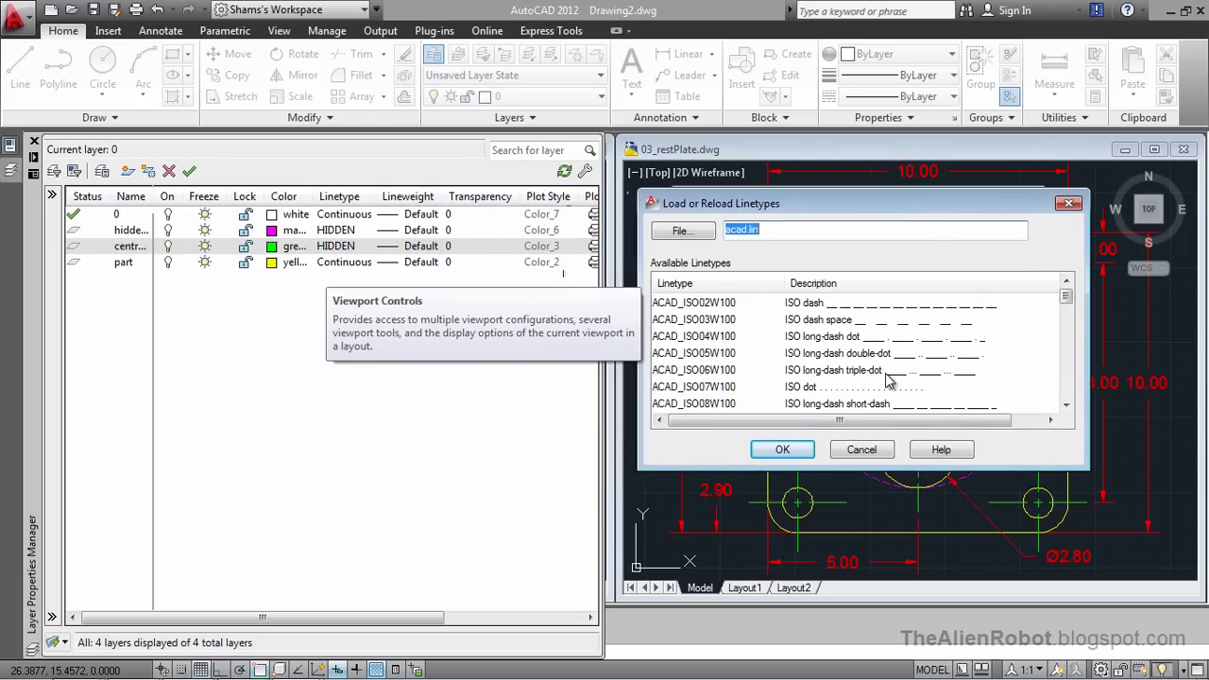
pyautogui.scroll(-3, 1065, 408)
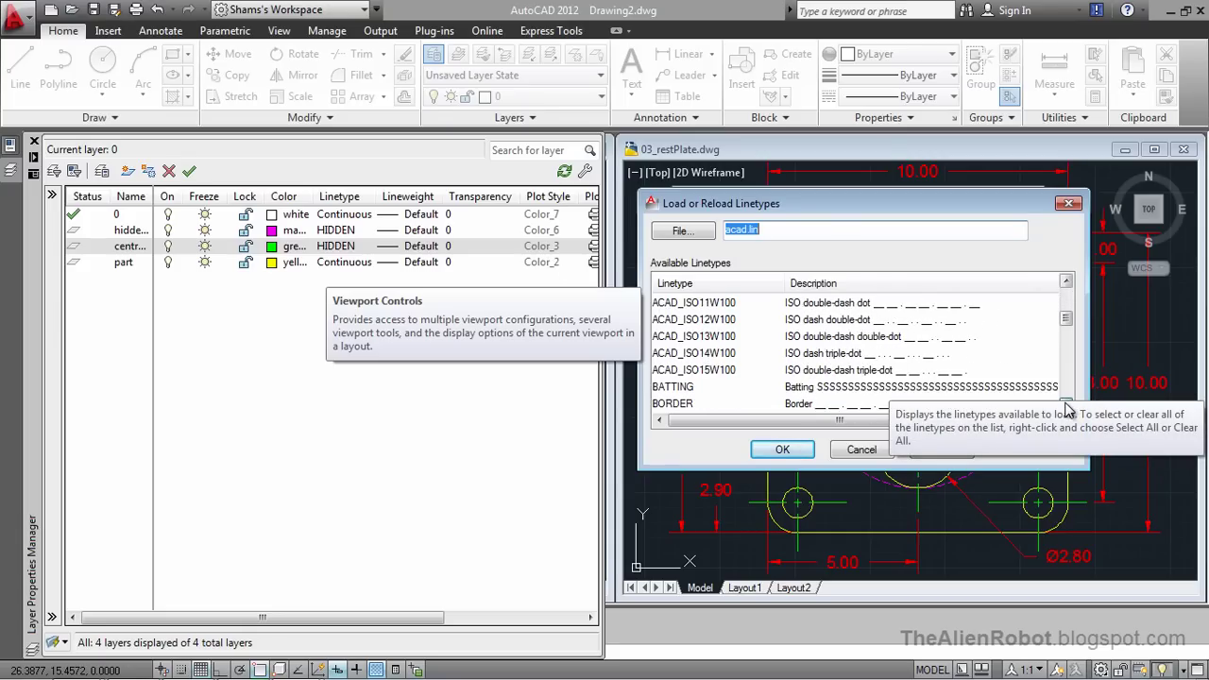
pyautogui.scroll(-2, 1065, 408)
pyautogui.scroll(-2, 1065, 408)
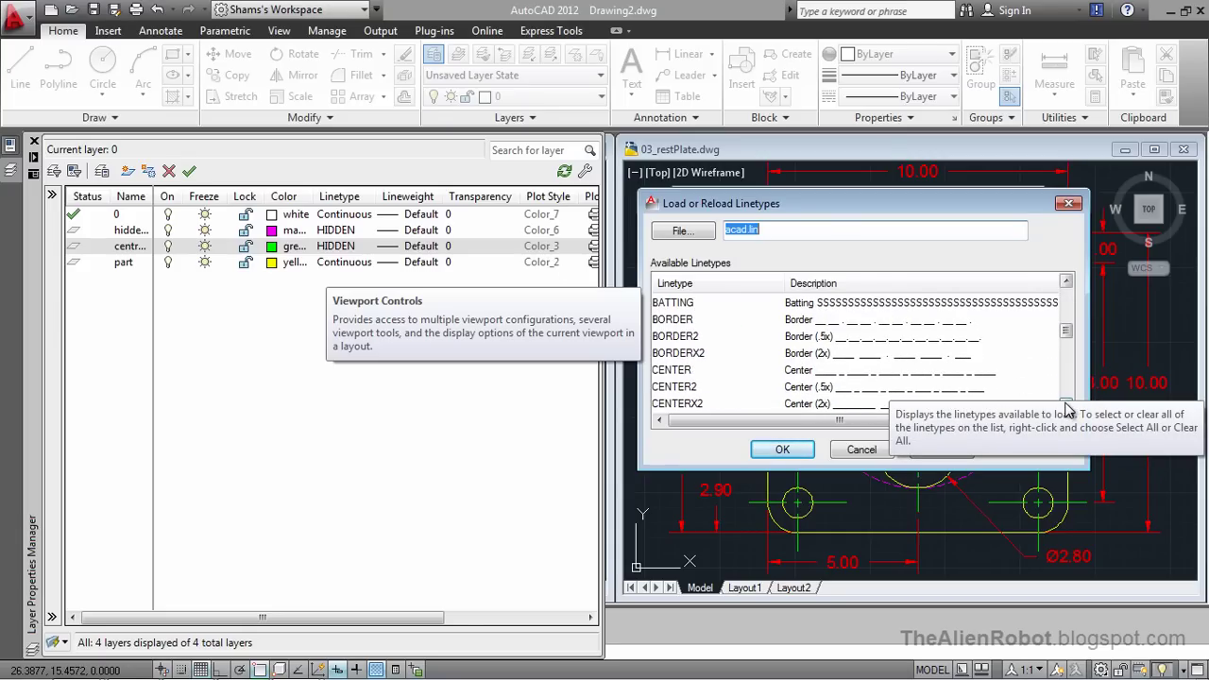
pyautogui.click(768, 371)
pyautogui.click(782, 452)
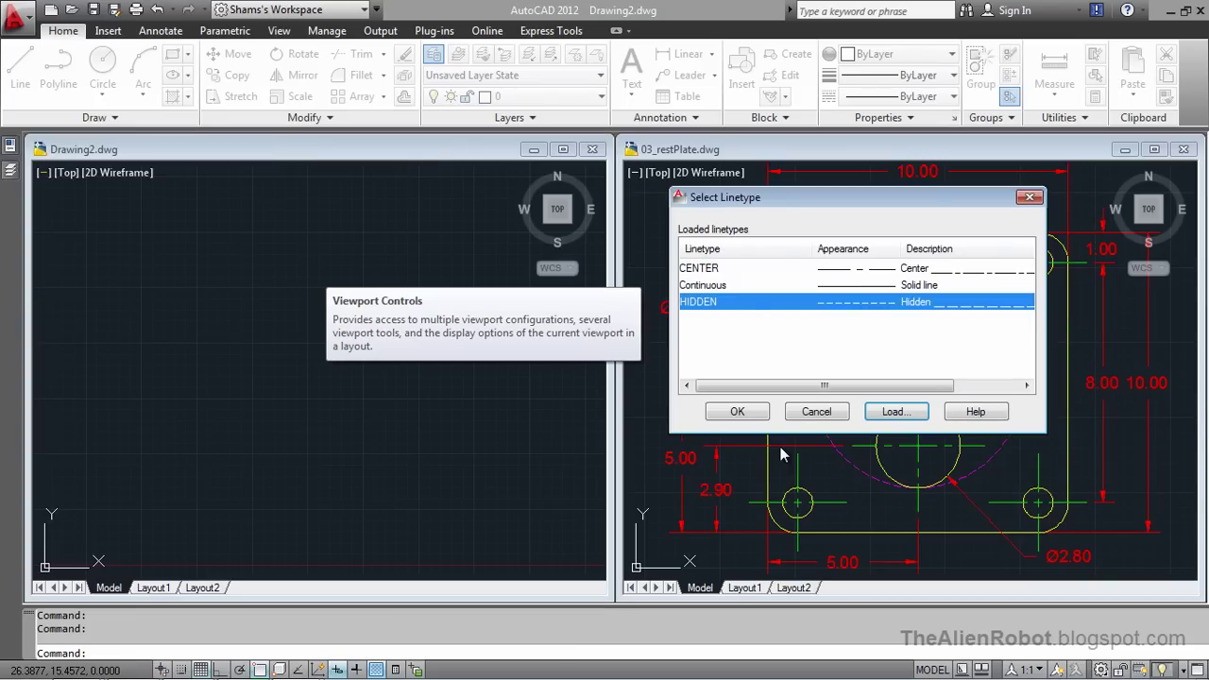
pyautogui.click(789, 274)
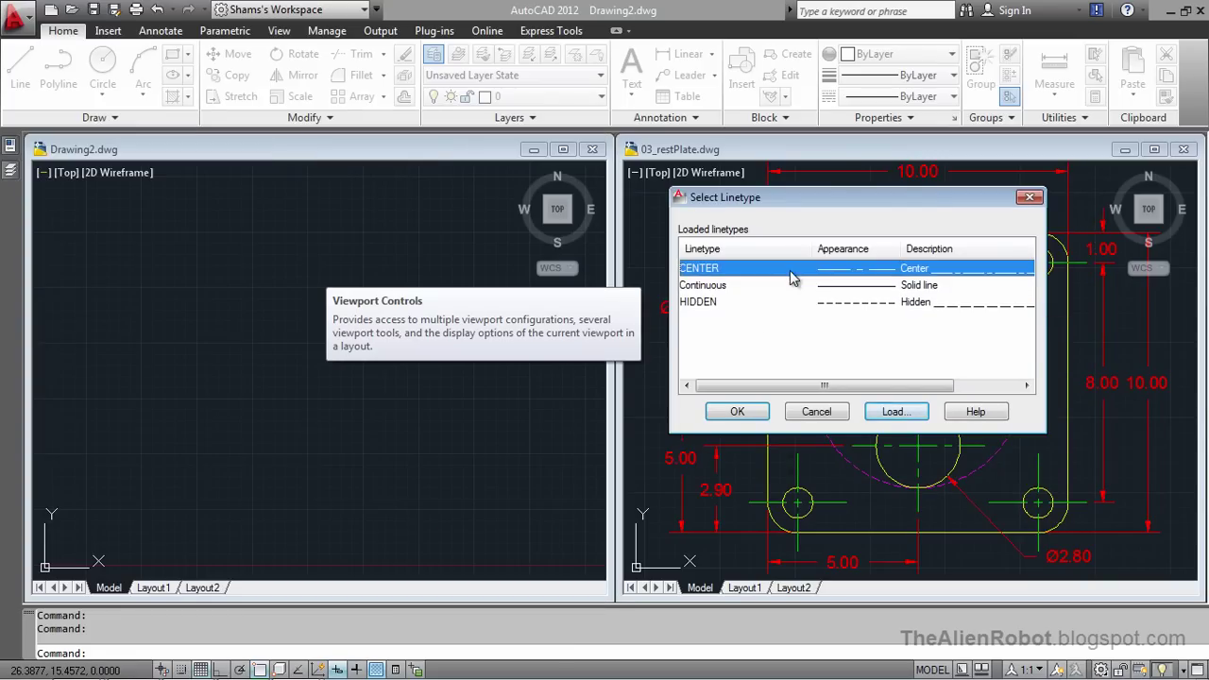
pyautogui.click(744, 410)
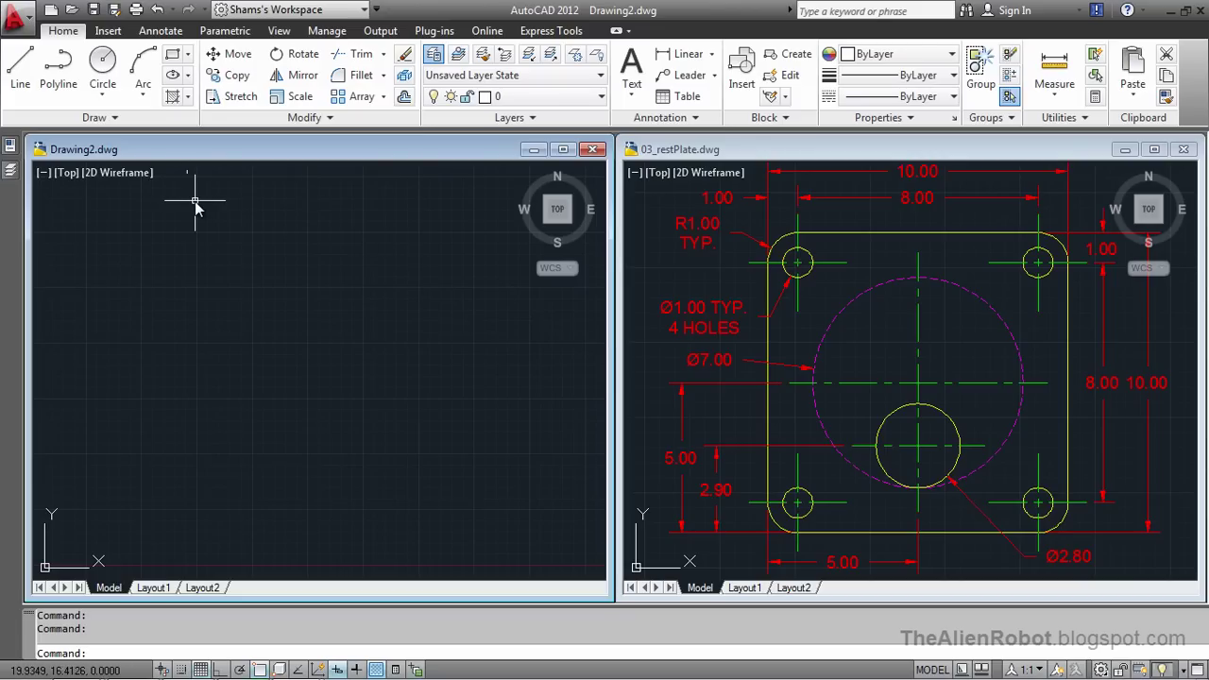
pyautogui.moveTo(12, 171)
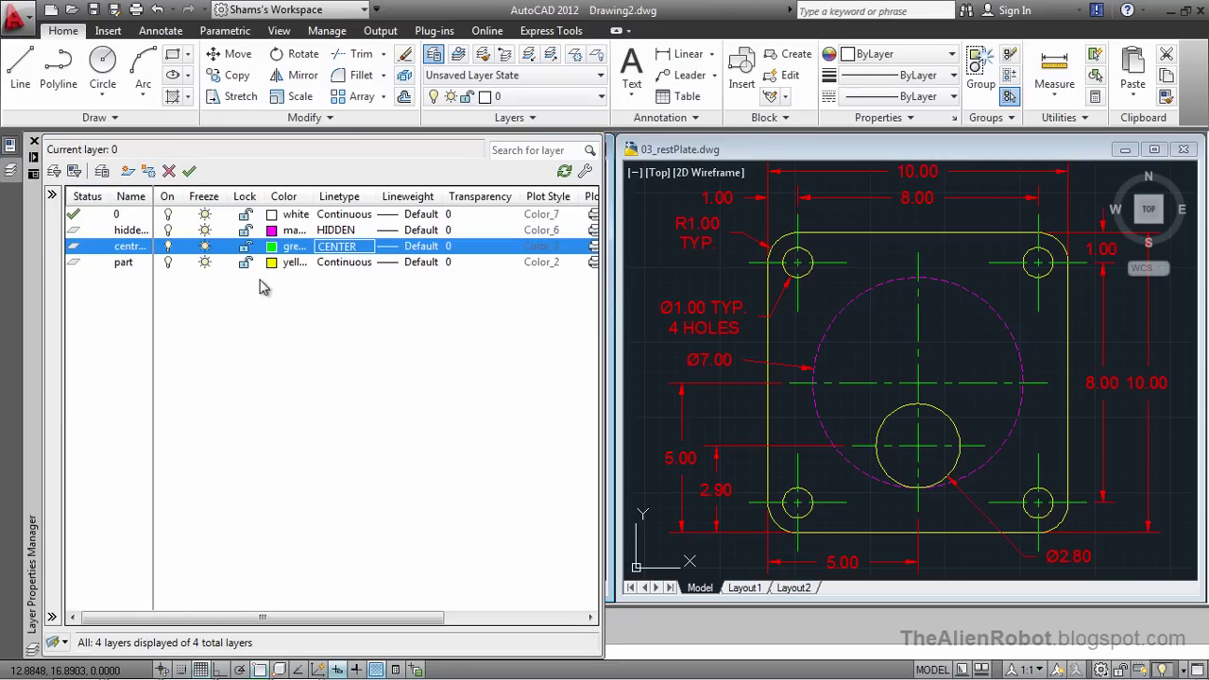
pyautogui.click(133, 264)
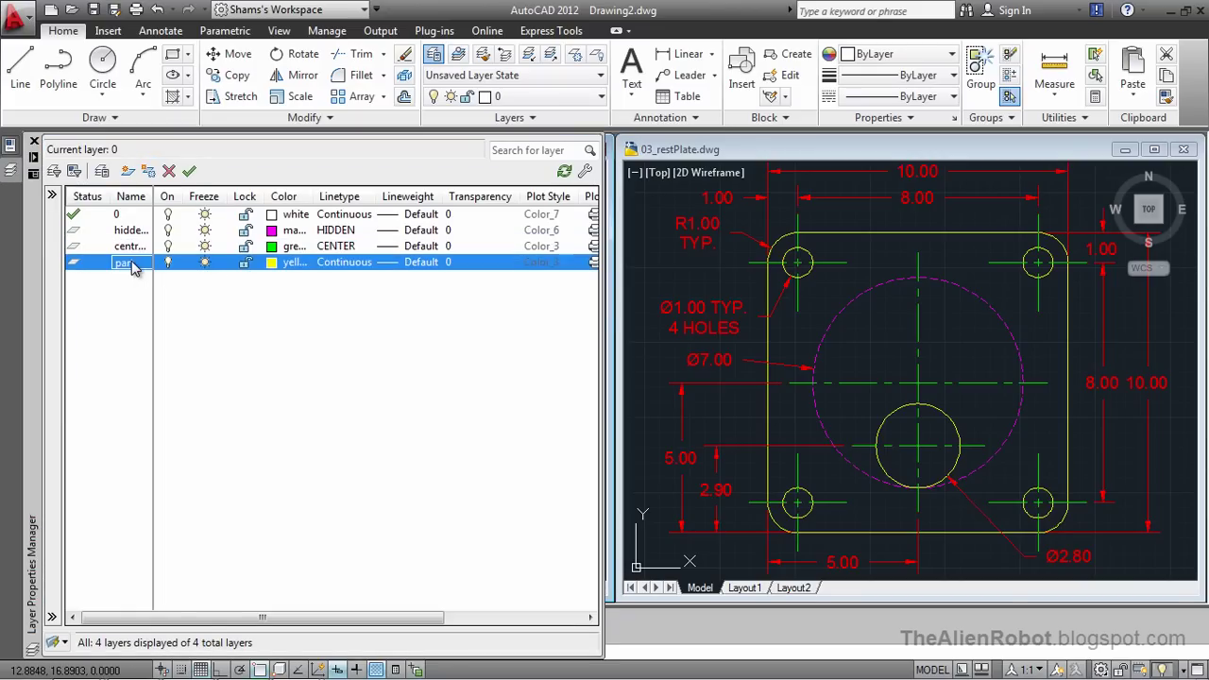
pyautogui.click(190, 171)
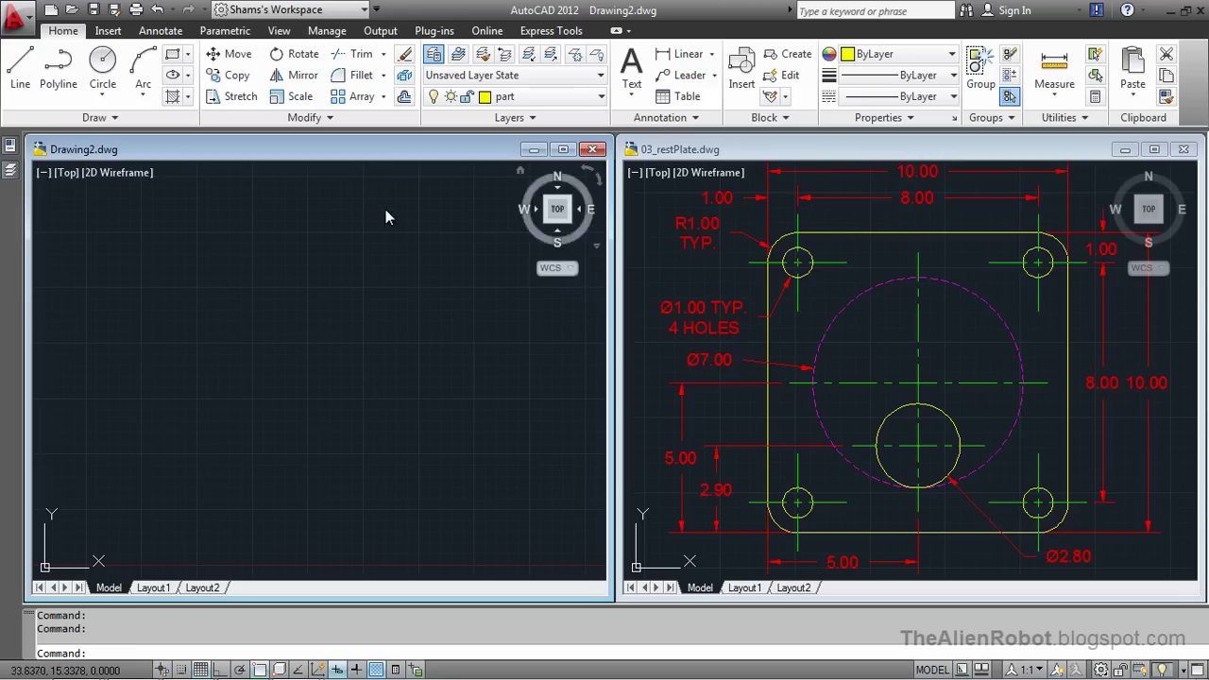
# - Draw a 10×10 rectangle as the plate outline on the part layer
pyautogui.click(173, 55)
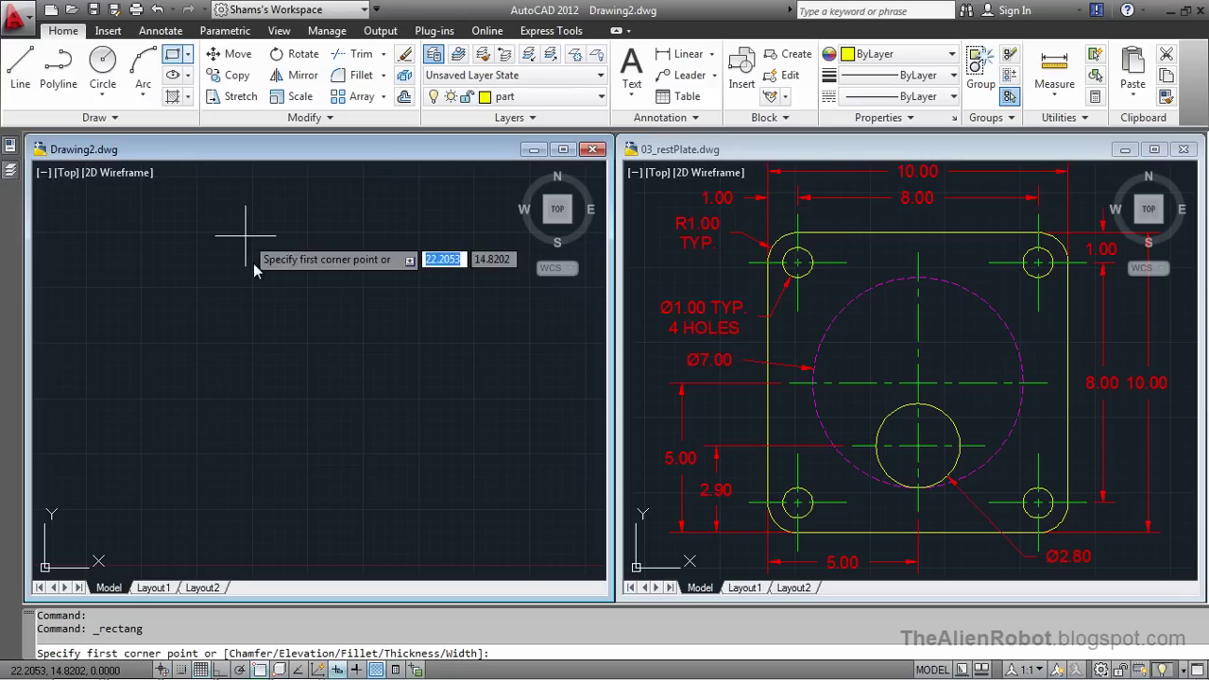
pyautogui.click(477, 529)
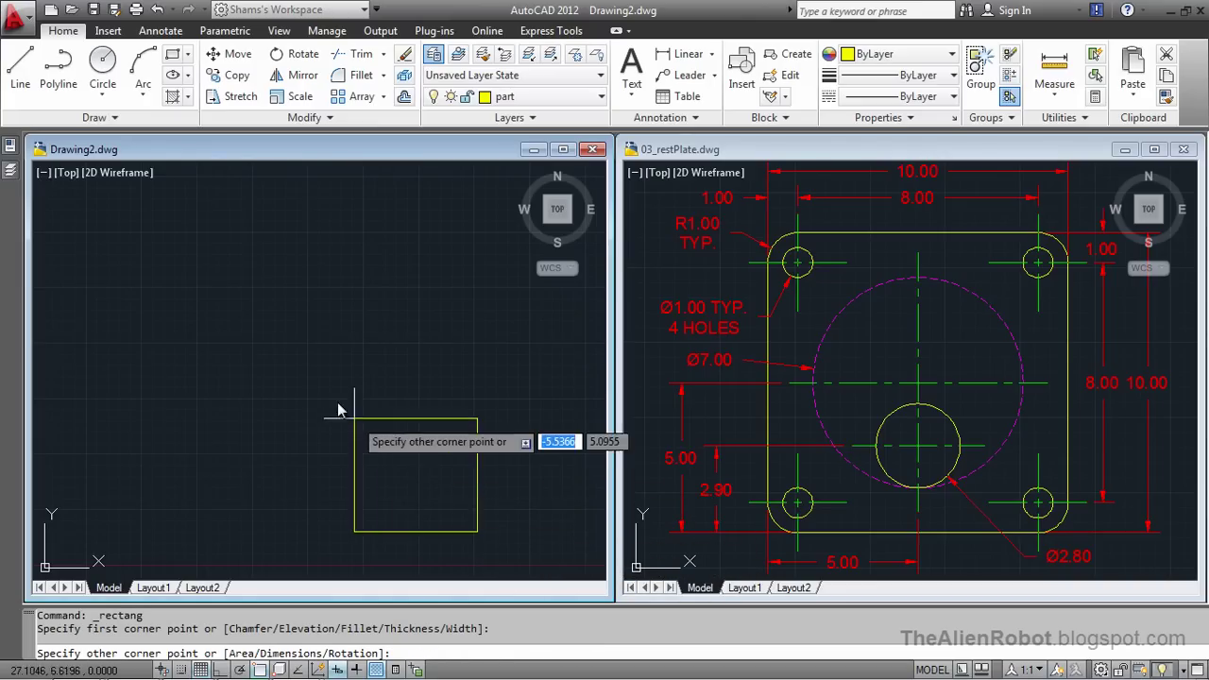
pyautogui.rightClick(250, 391)
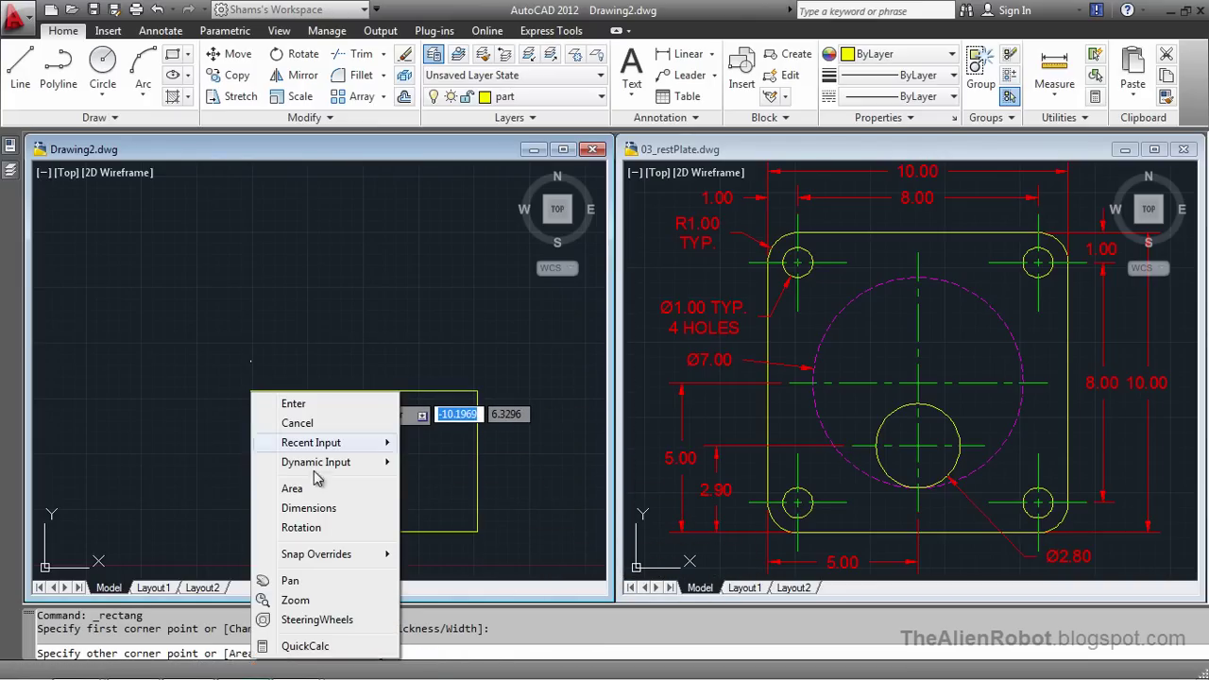
pyautogui.click(304, 505)
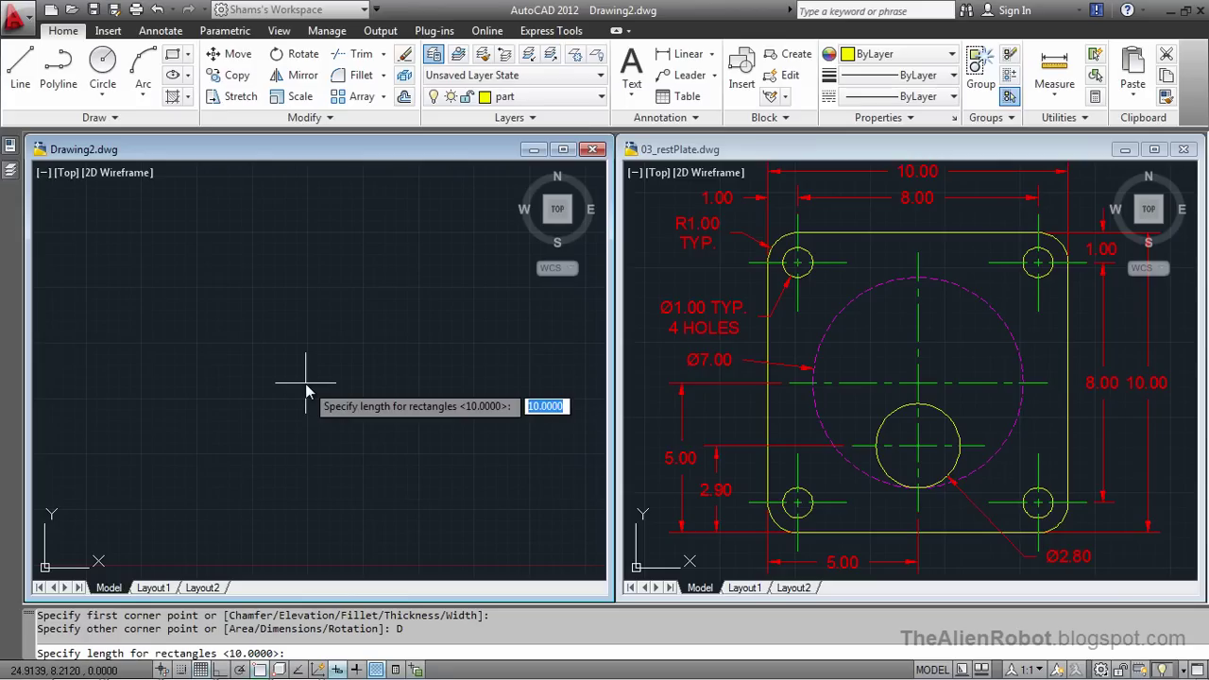
pyautogui.write('10')
pyautogui.press('Return')
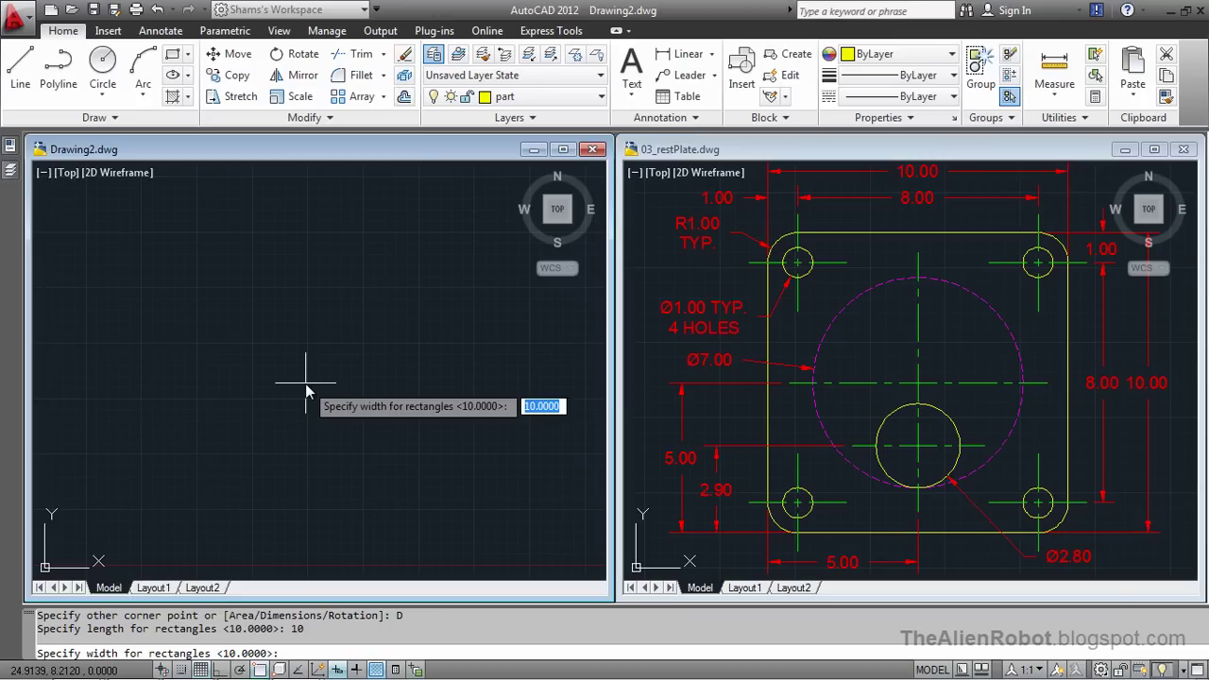
pyautogui.press('Return')
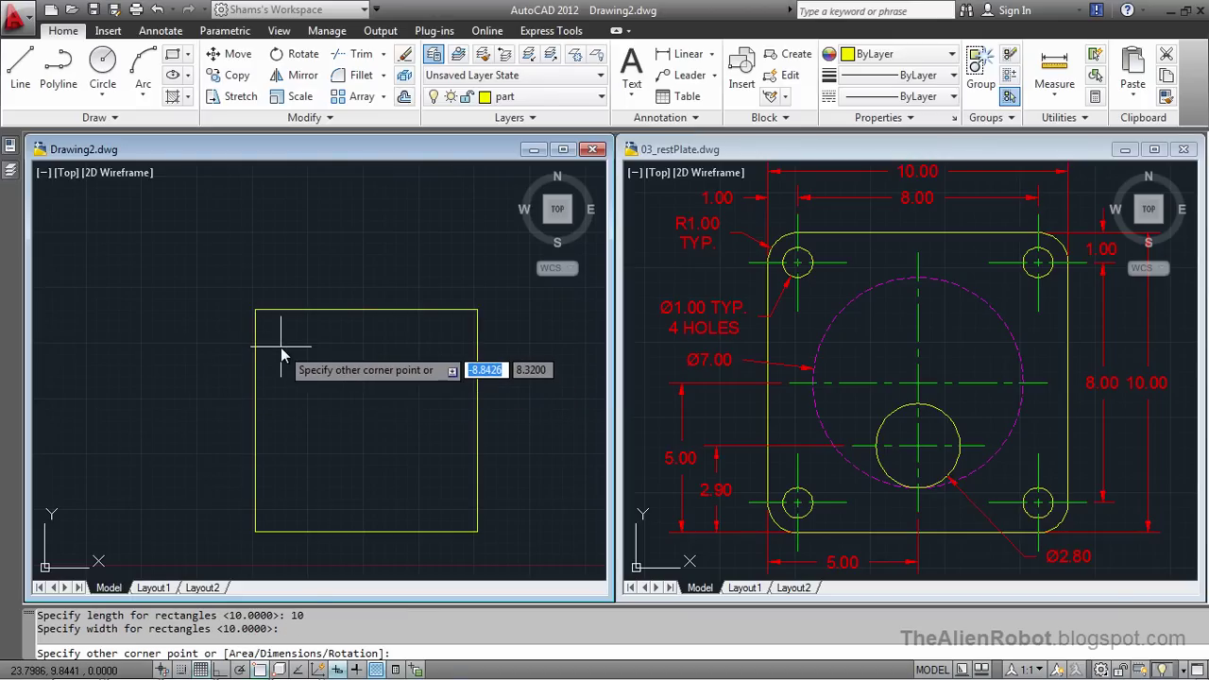
pyautogui.rightClick(283, 351)
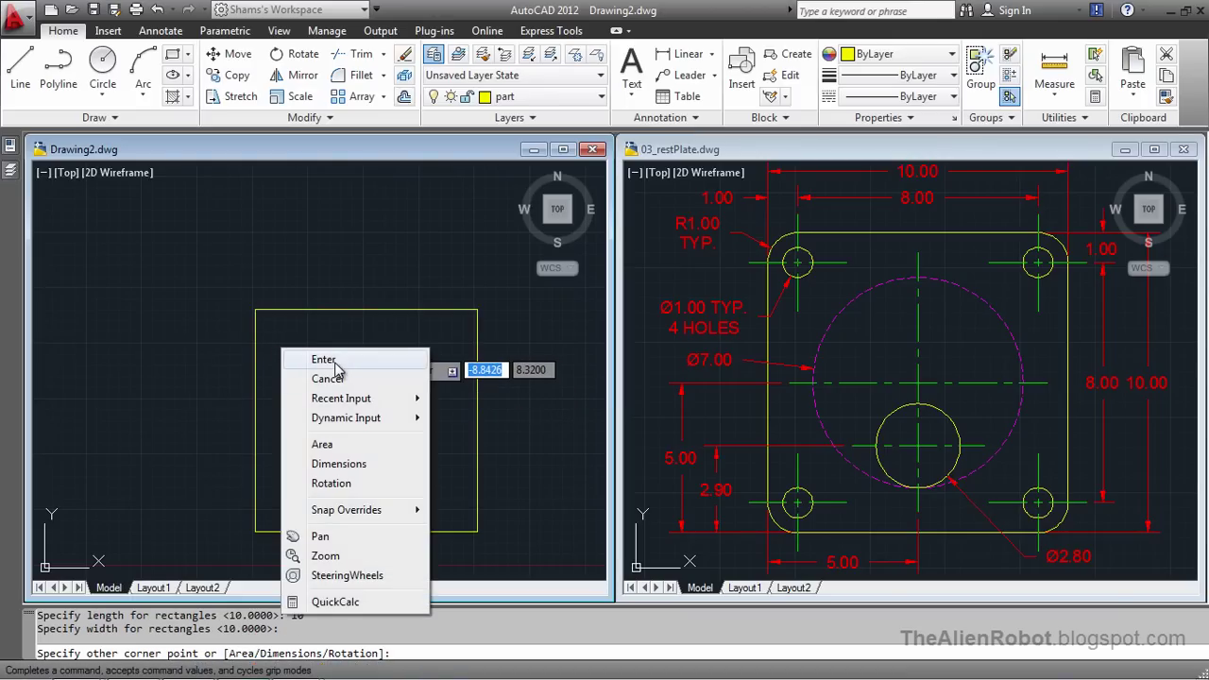
pyautogui.click(324, 360)
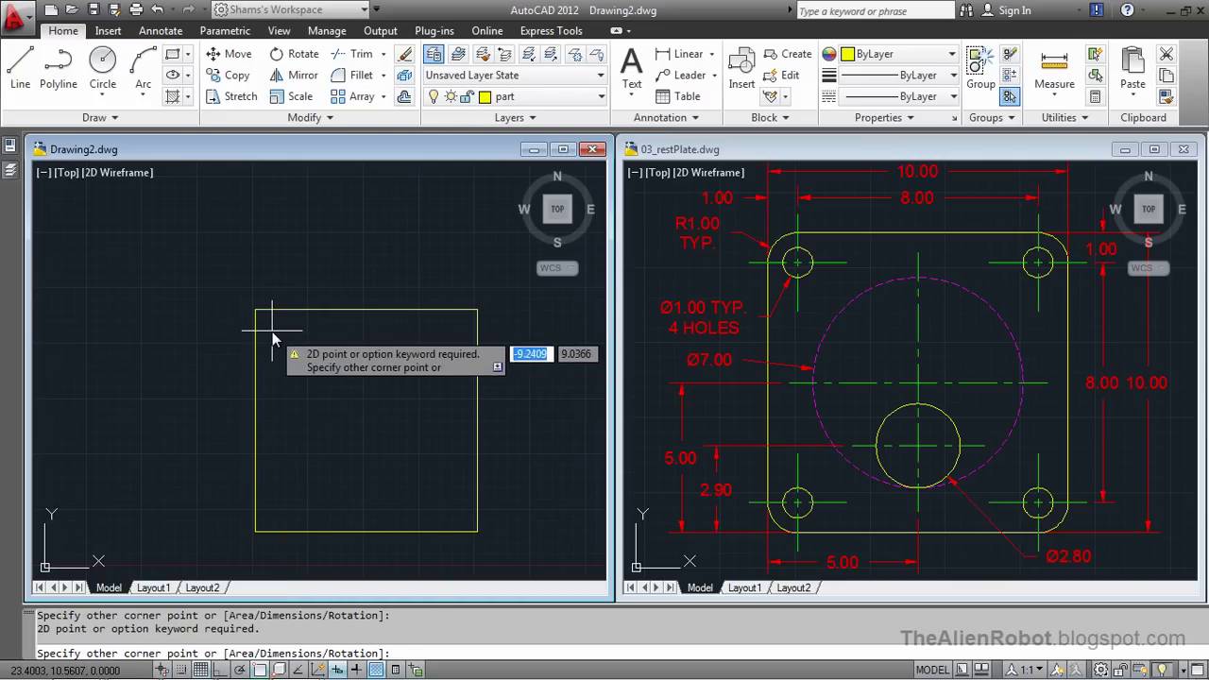
pyautogui.press('Escape')
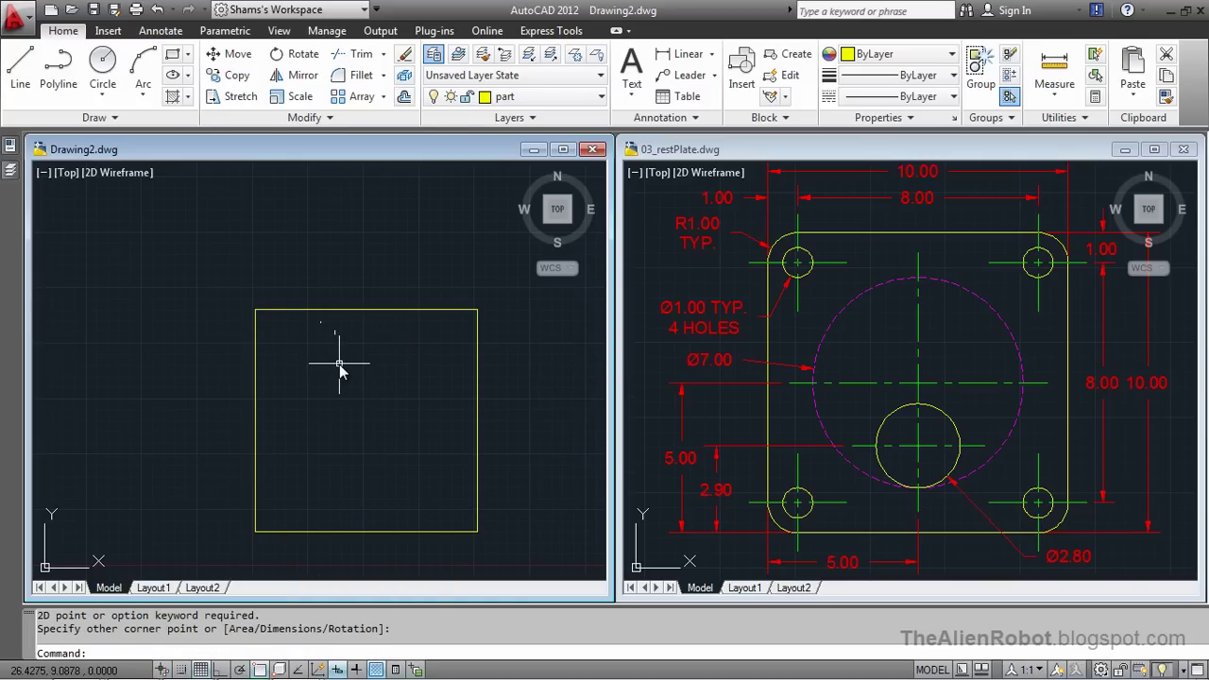
pyautogui.scroll(2, 340, 363)
pyautogui.moveTo(396, 432)
pyautogui.mouseDown(button='middle')
pyautogui.moveTo(356, 378)
pyautogui.moveTo(378, 378)
pyautogui.mouseUp(button='middle')
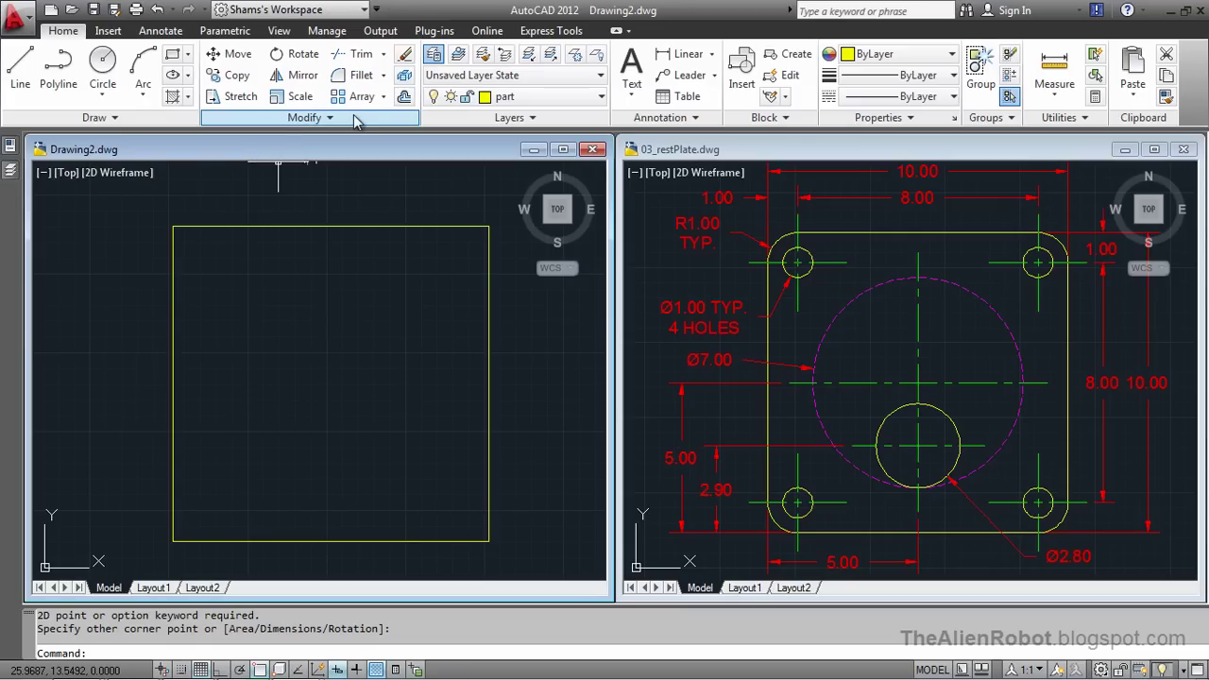
# - Offset the plate square 1 unit inward to make an inner square
pyautogui.click(404, 97)
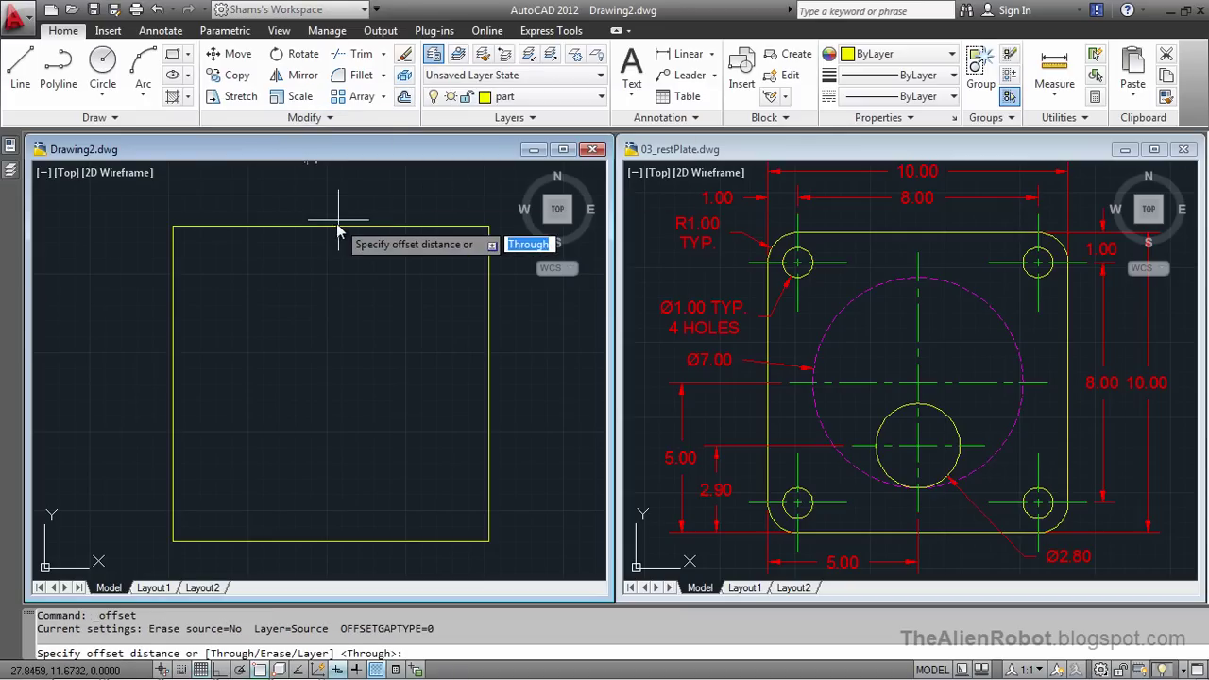
pyautogui.write('1')
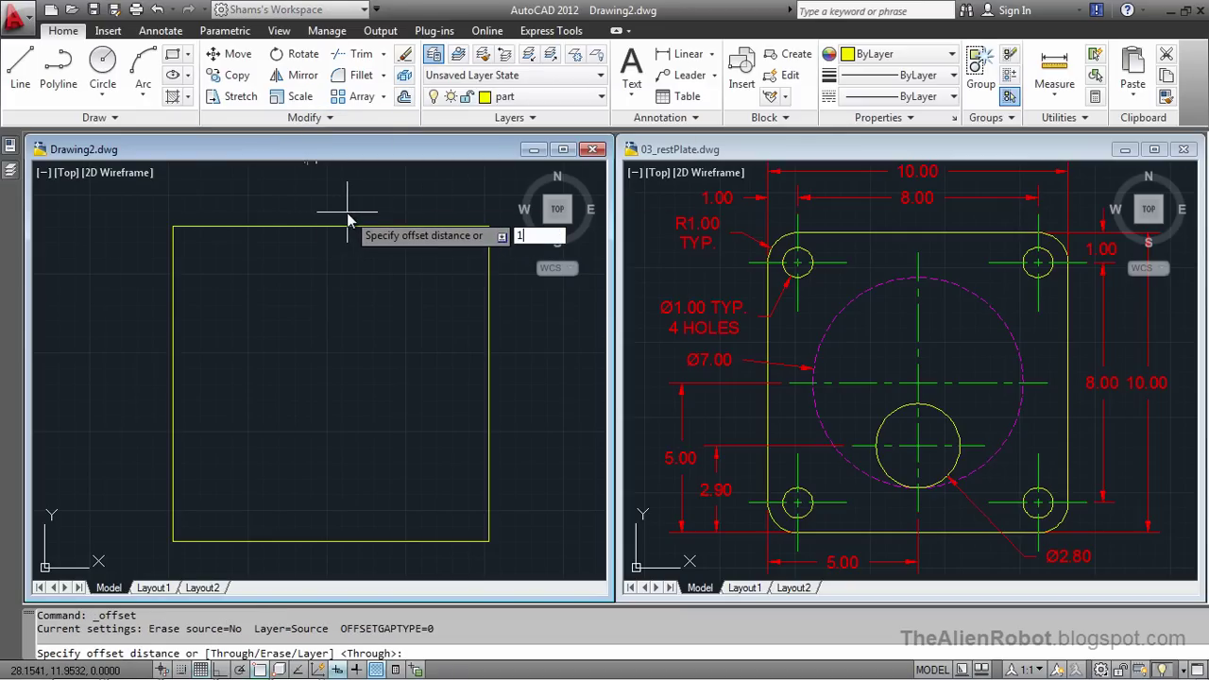
pyautogui.press('Return')
pyautogui.click(346, 231)
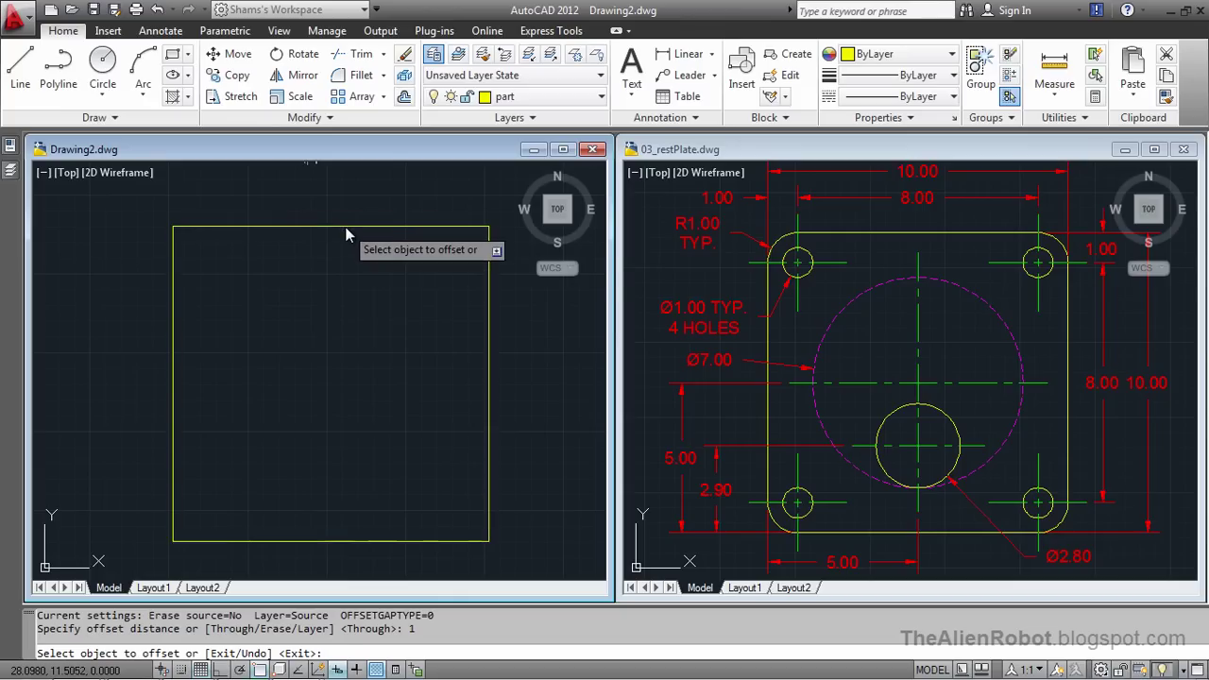
pyautogui.click(340, 266)
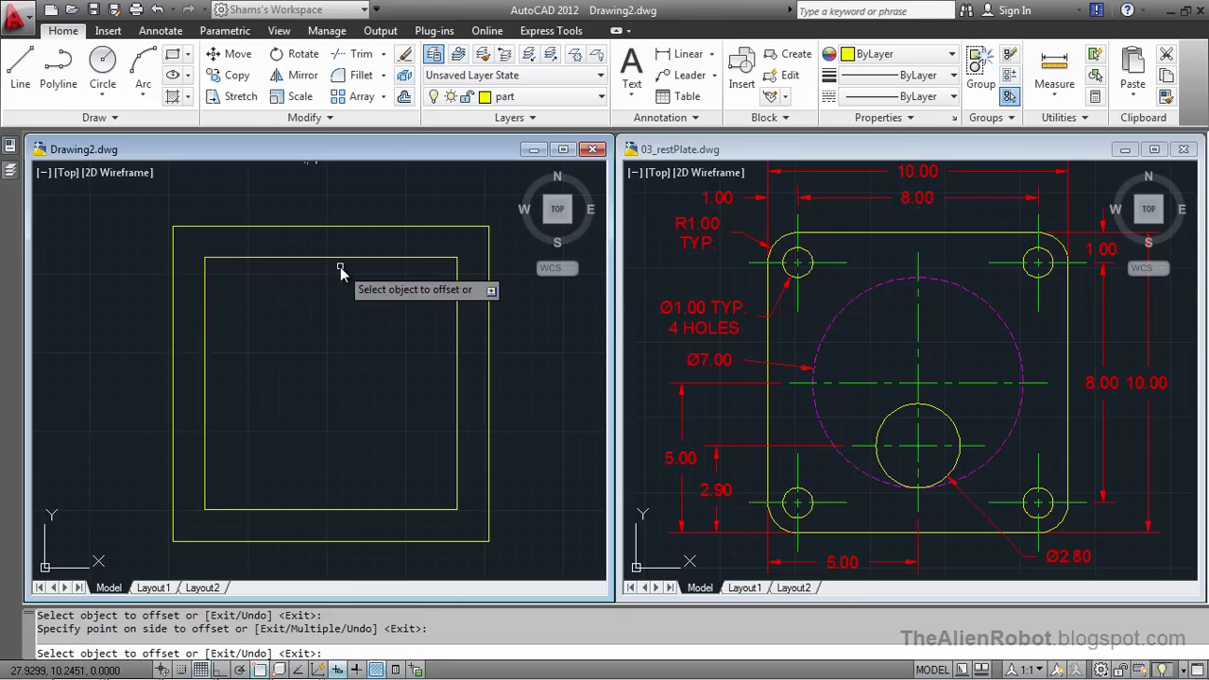
pyautogui.press('Escape')
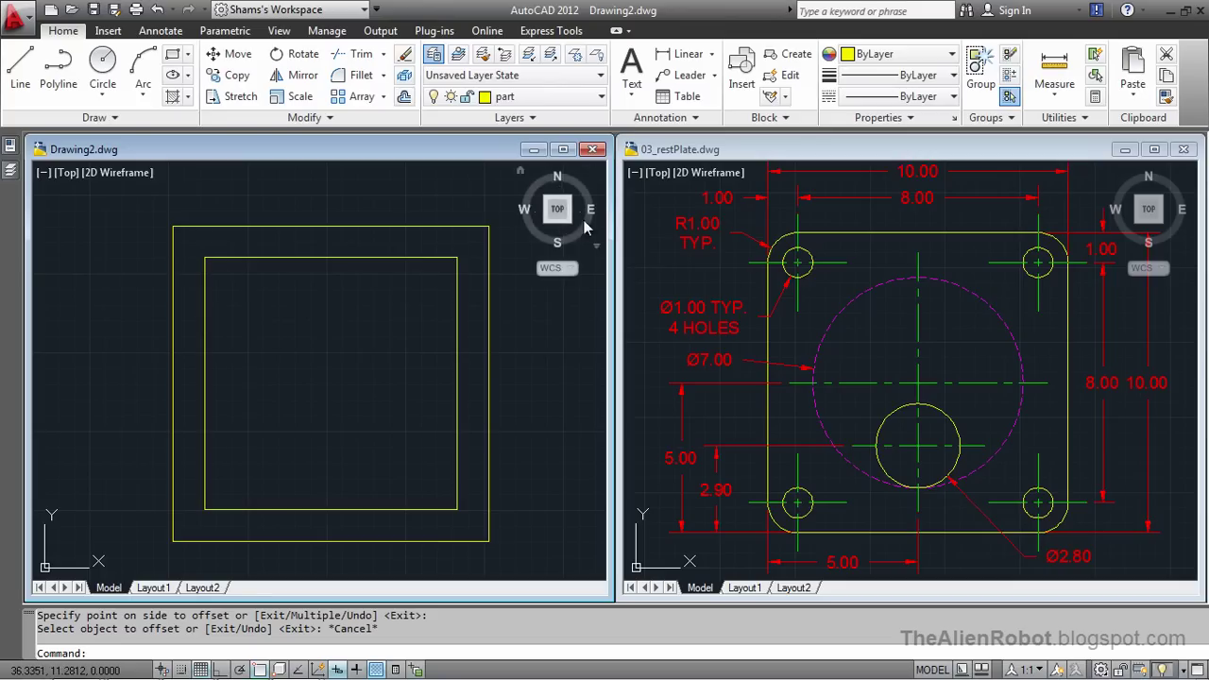
# - Draw a diameter 1 circle at the inner square's top-left corner
pyautogui.click(103, 68)
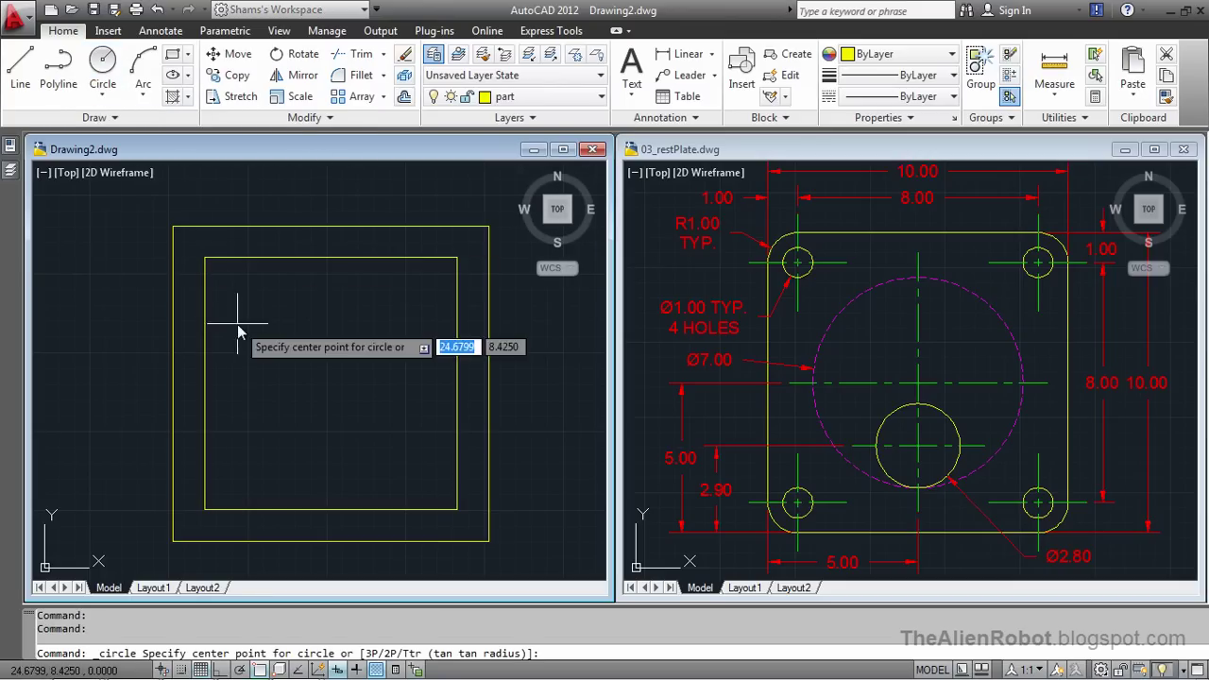
pyautogui.click(208, 262)
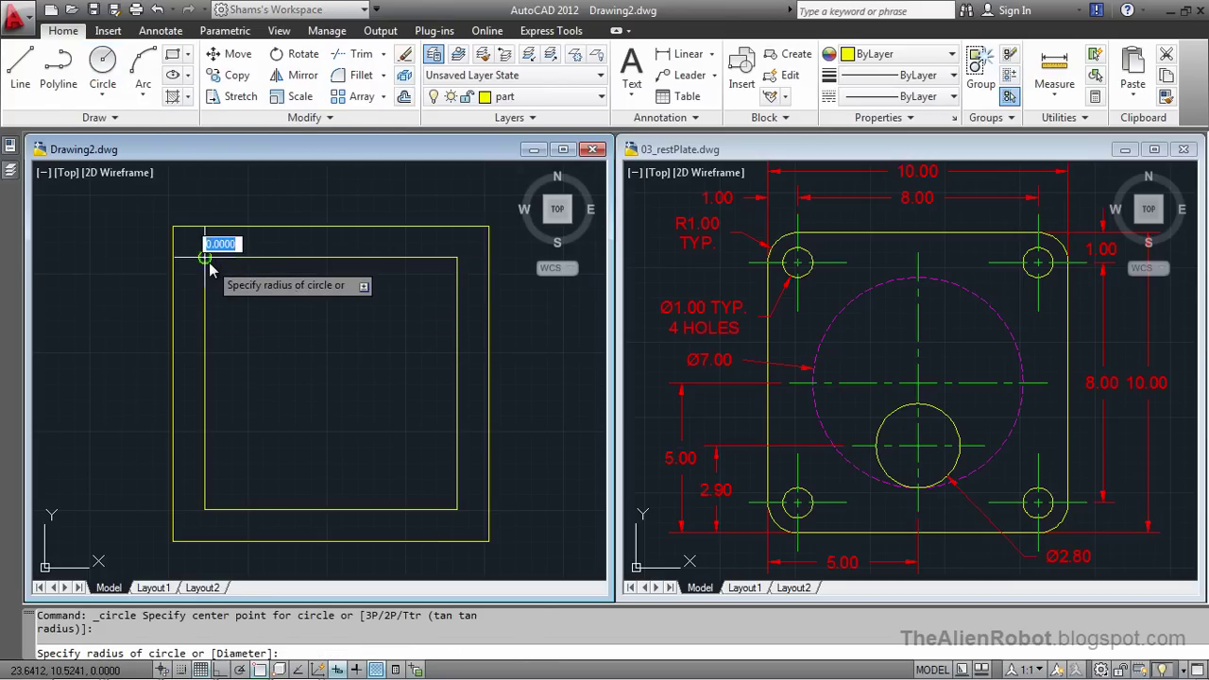
pyautogui.rightClick(260, 327)
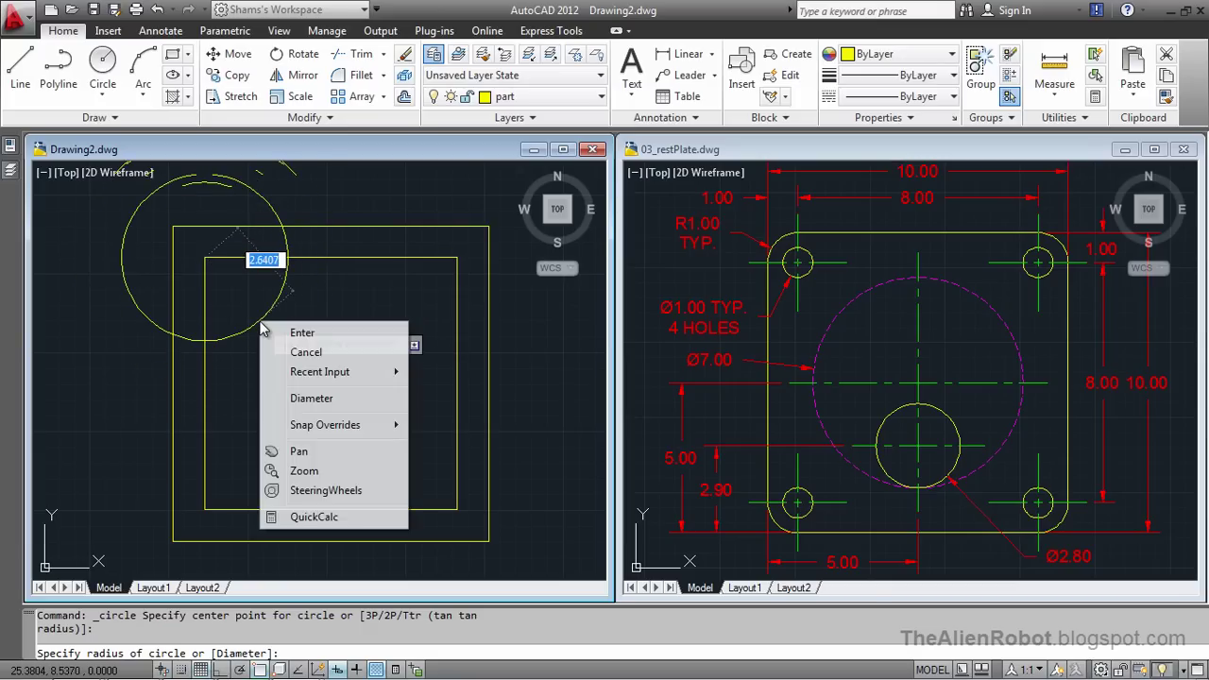
pyautogui.click(297, 398)
pyautogui.write('1')
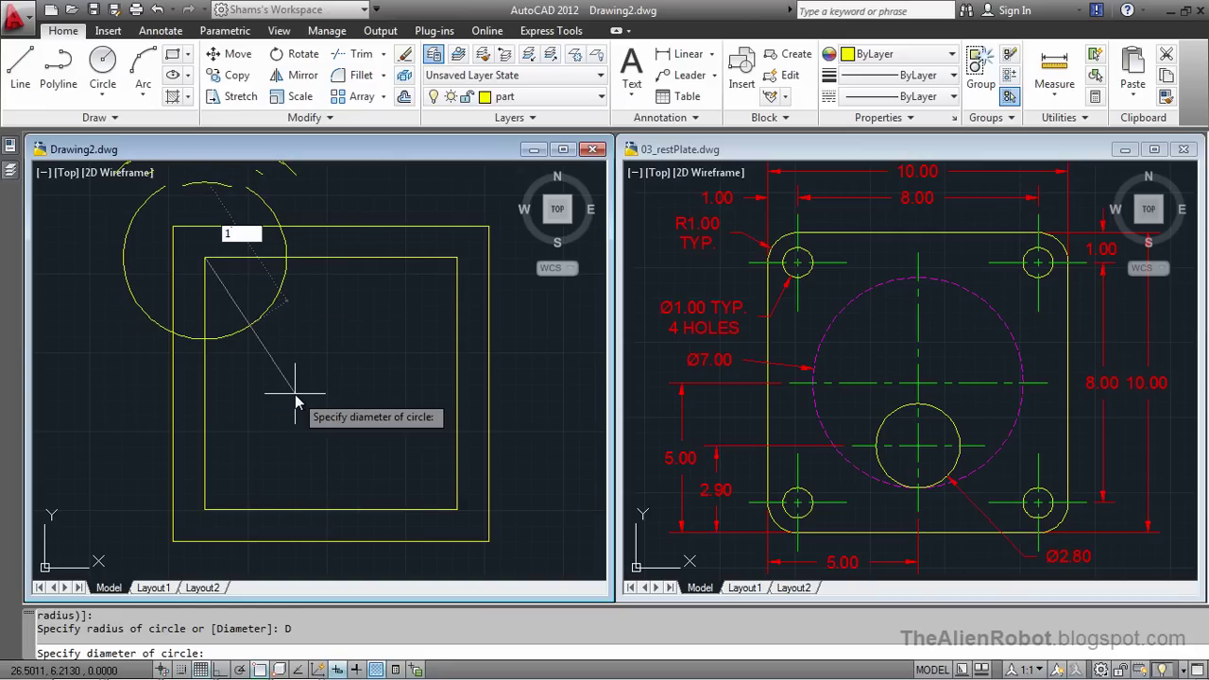
pyautogui.press('Return')
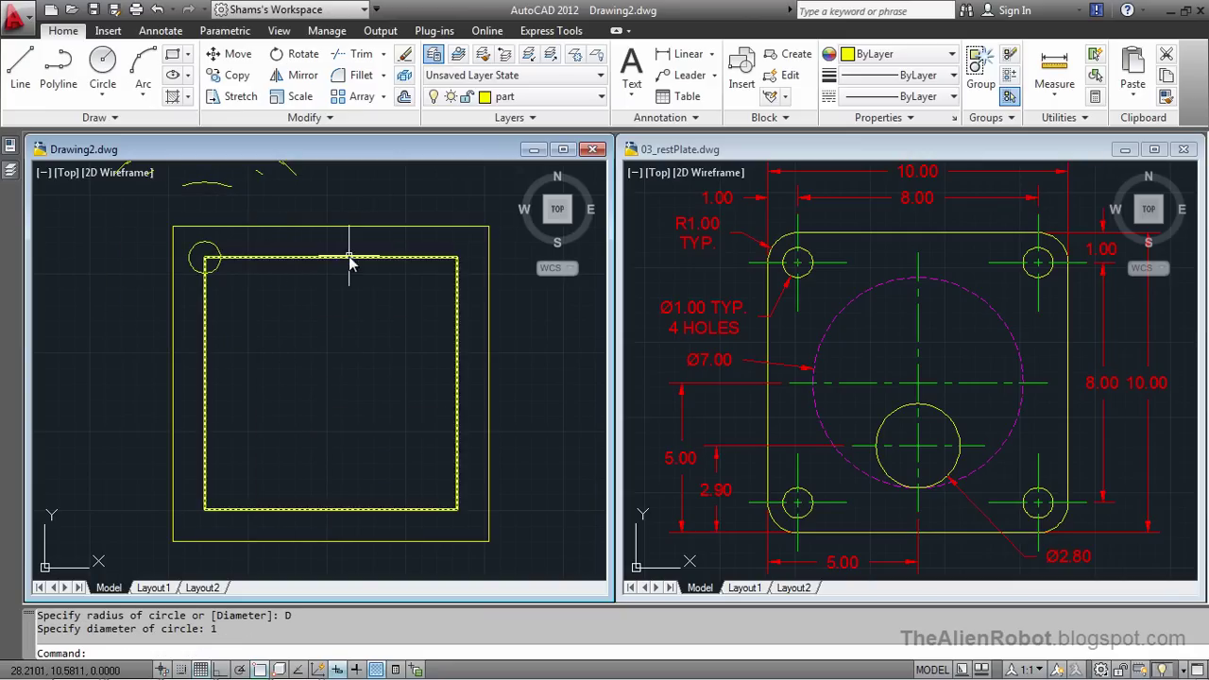
# - Copy the hole to the other three inner corners and delete the inner square
pyautogui.click(234, 75)
pyautogui.click(219, 267)
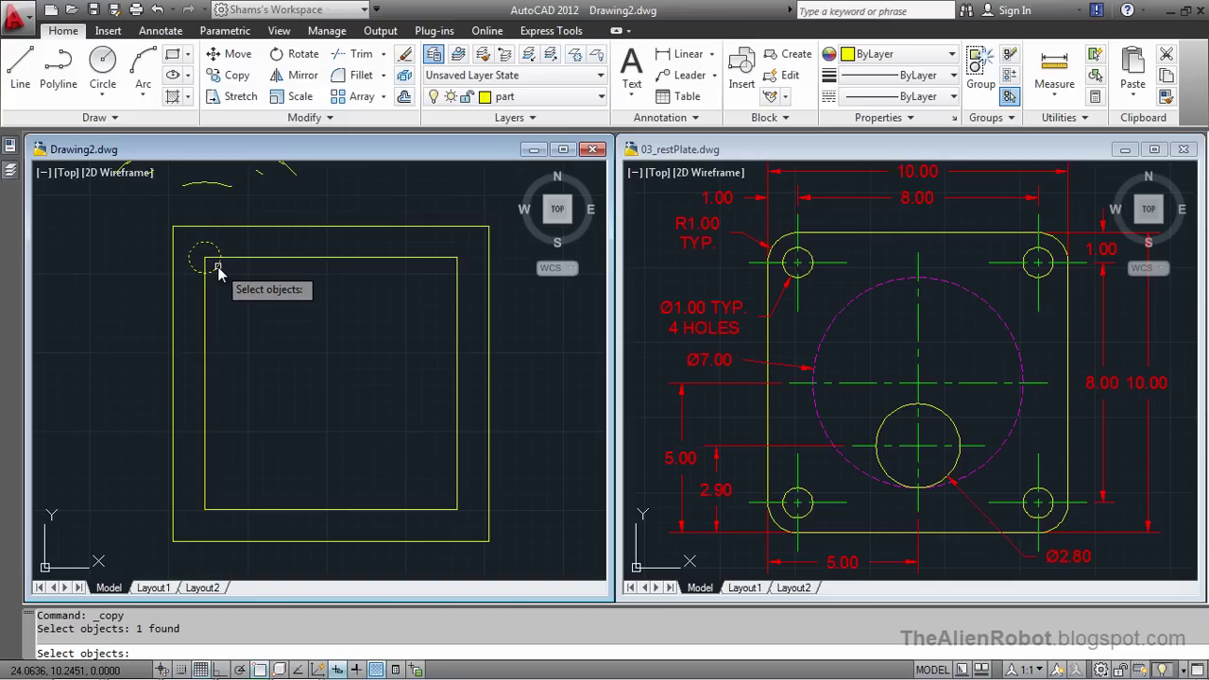
pyautogui.press('Return')
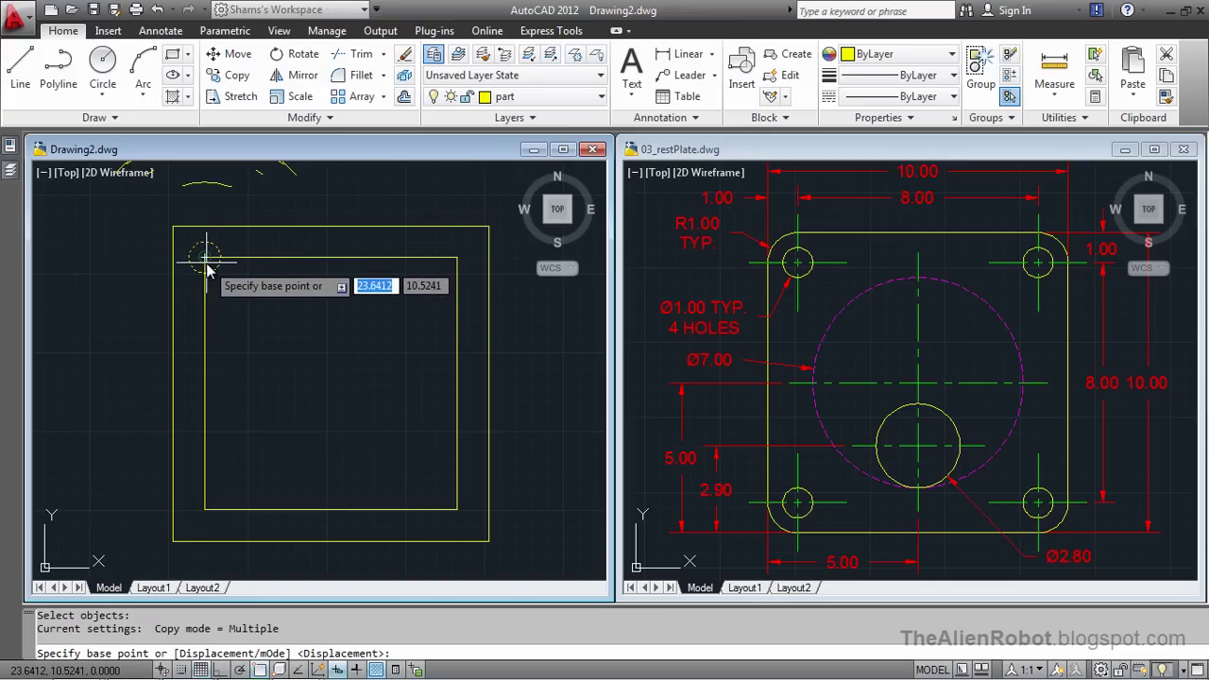
pyautogui.click(208, 268)
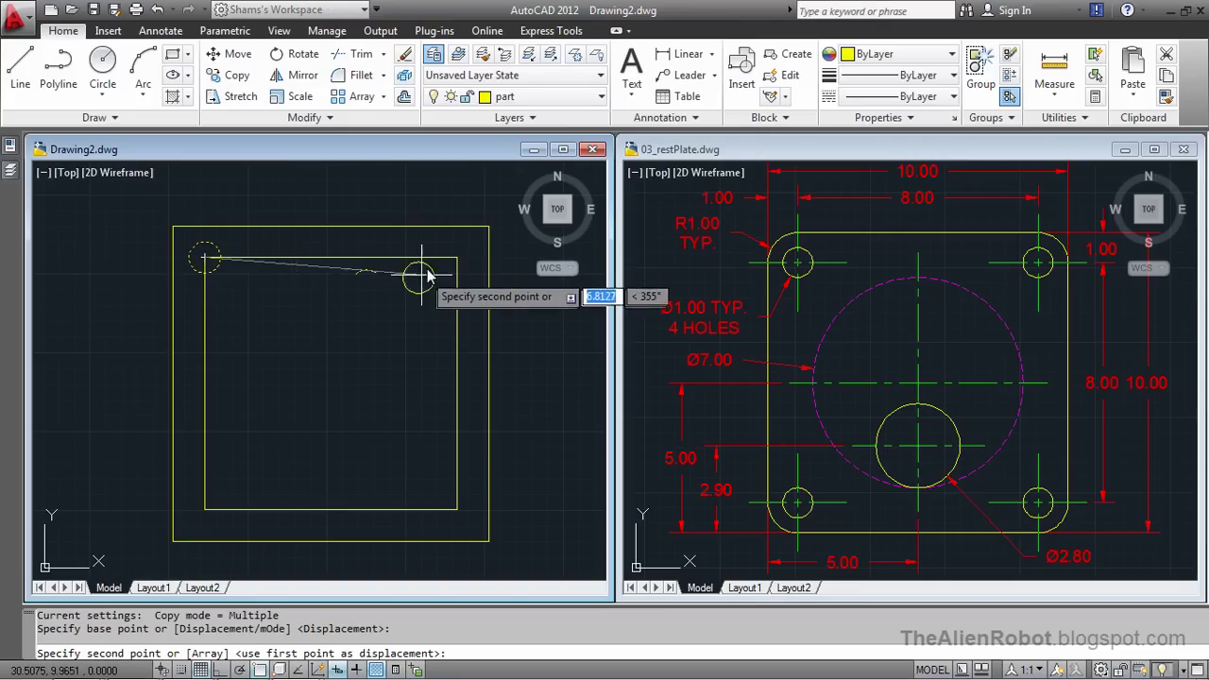
pyautogui.click(454, 264)
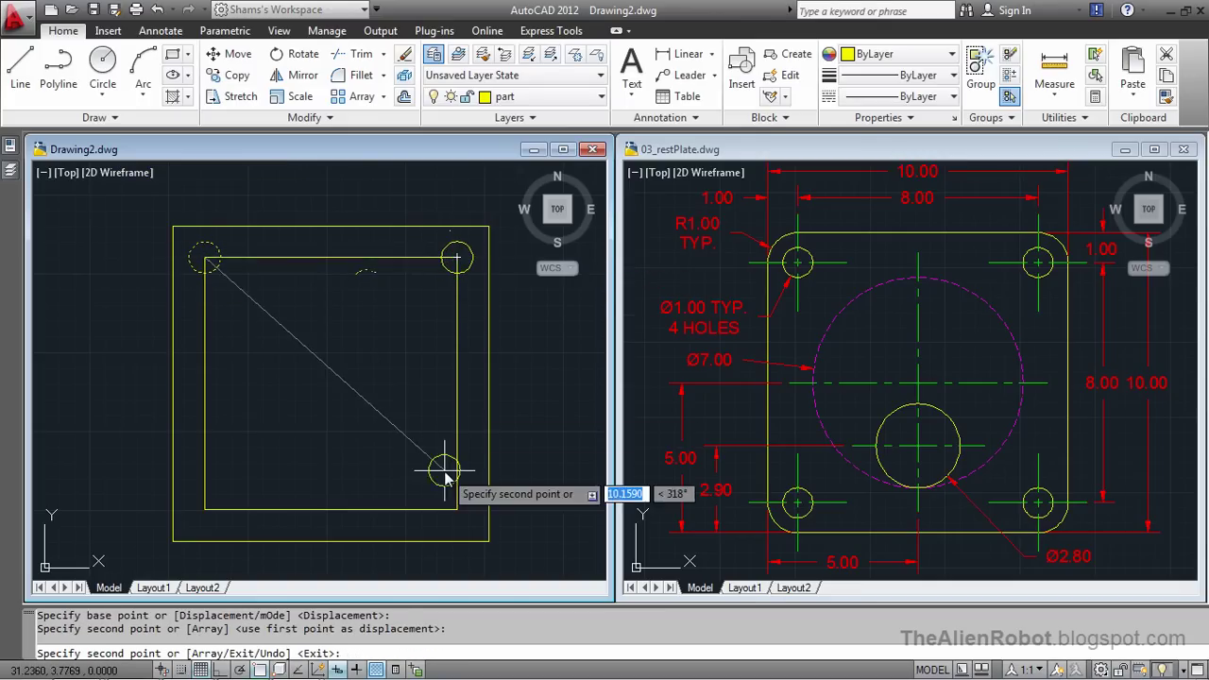
pyautogui.click(457, 512)
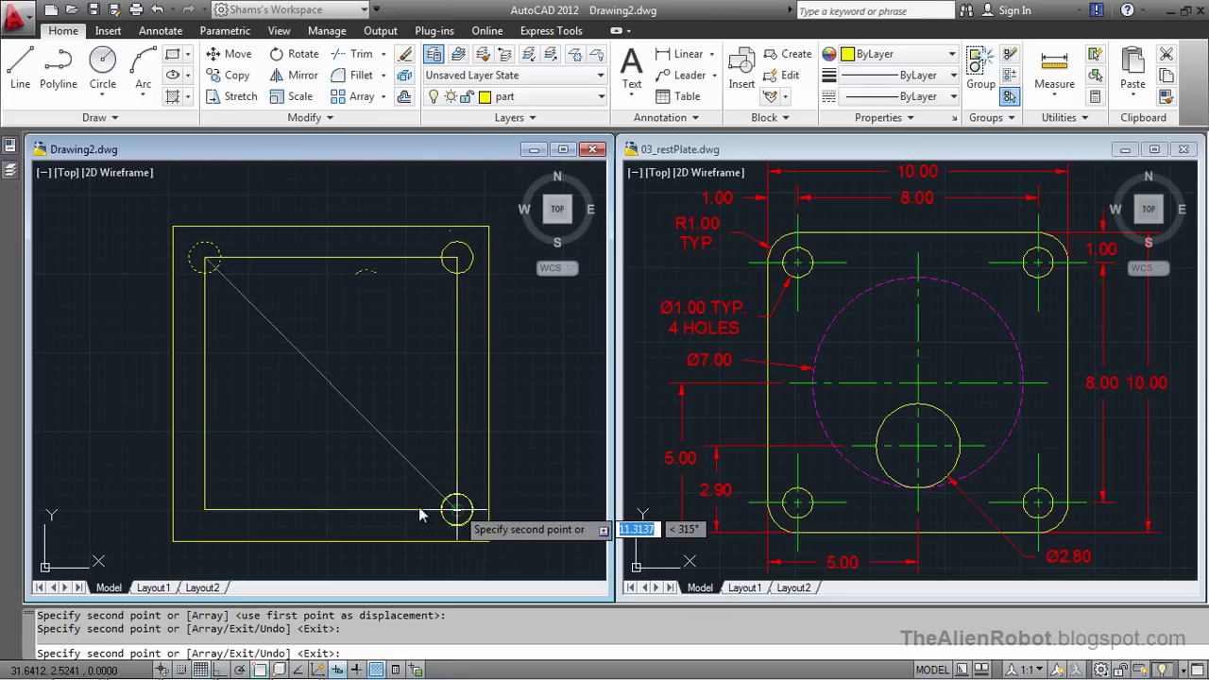
pyautogui.click(206, 514)
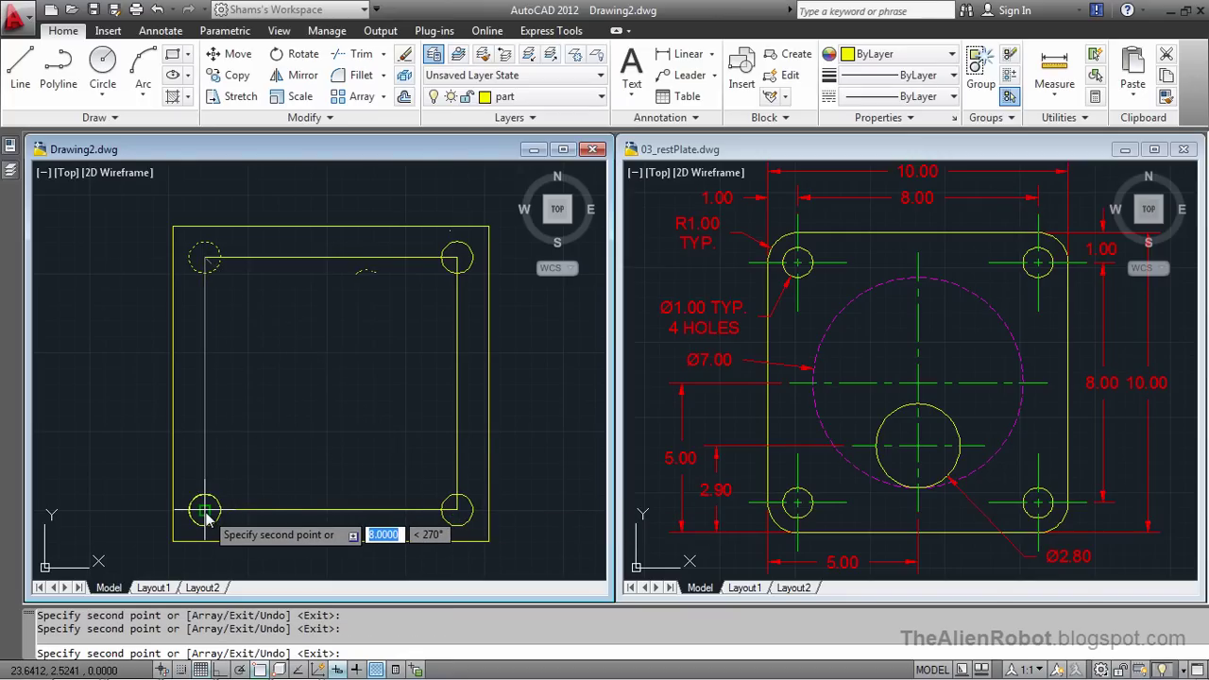
pyautogui.press('Escape')
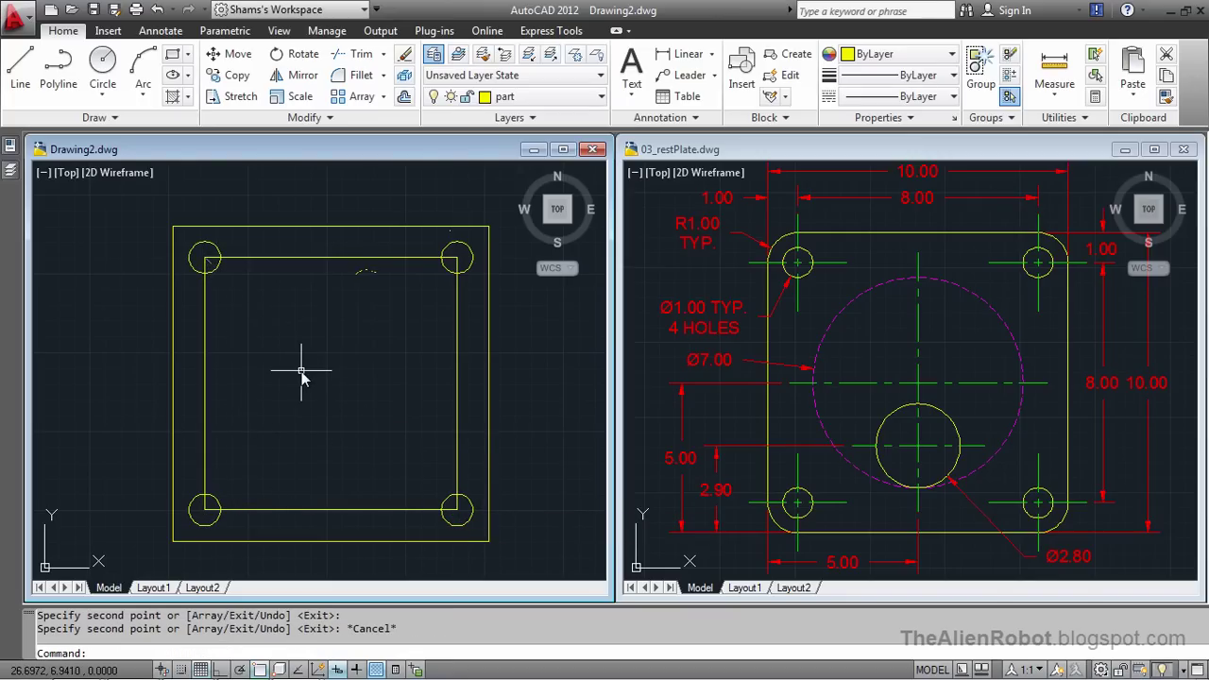
pyautogui.click(343, 258)
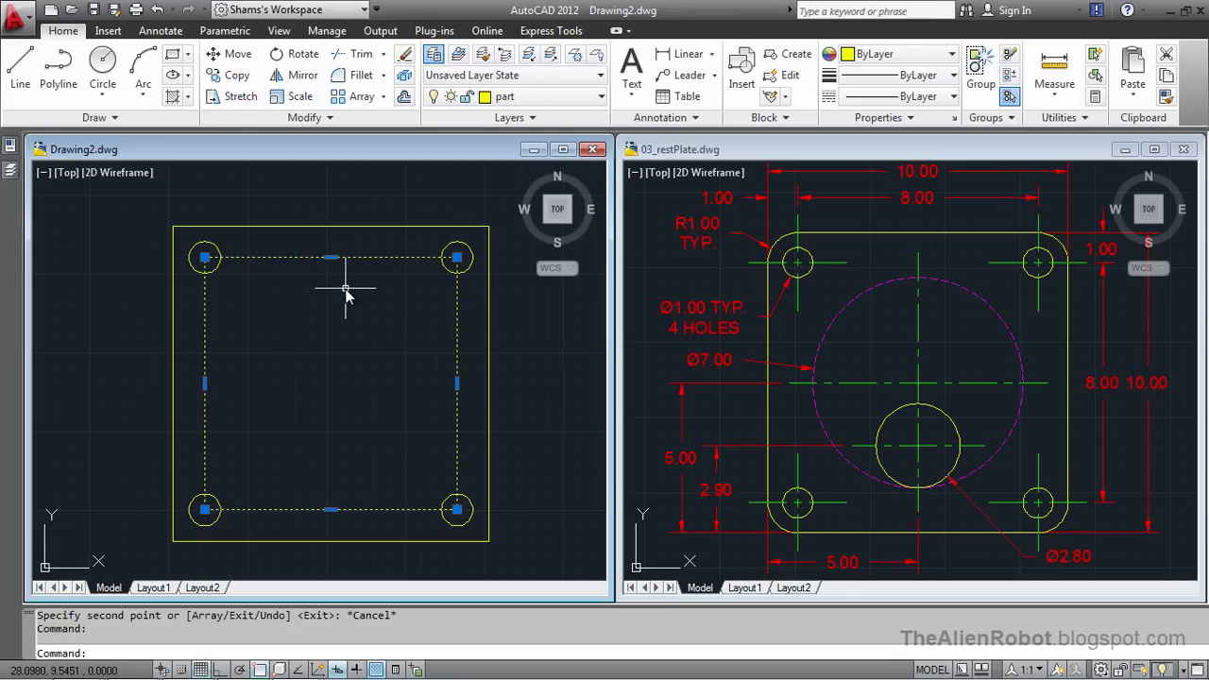
pyautogui.press('Delete')
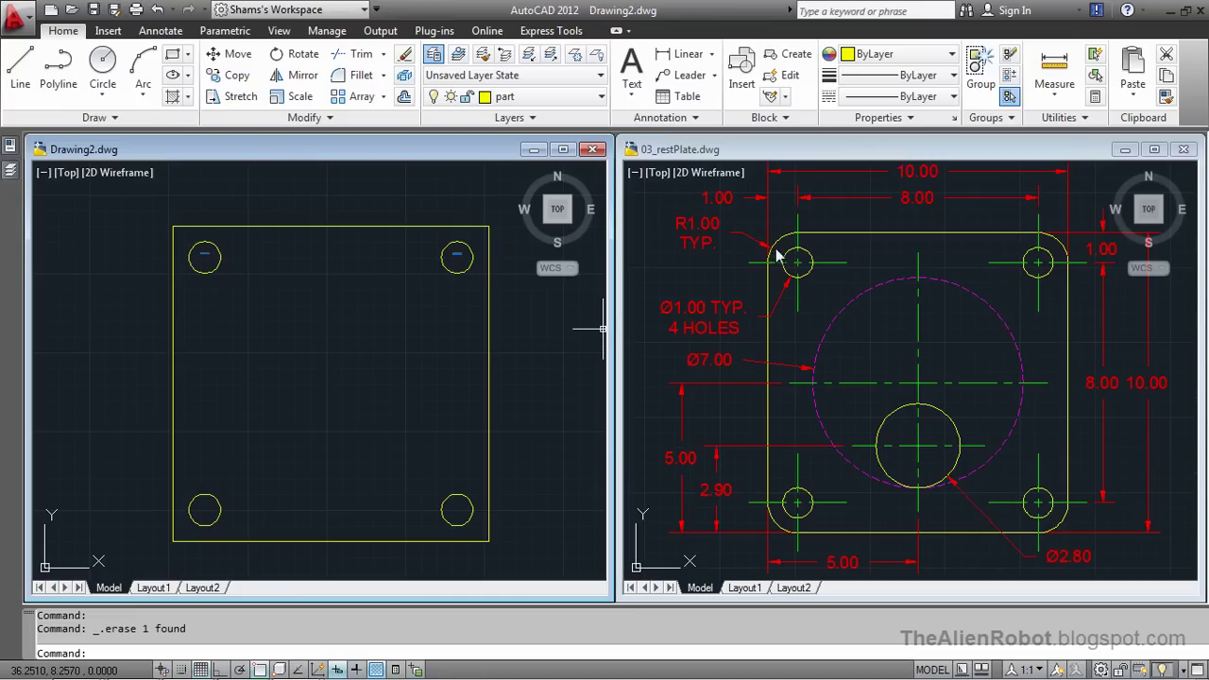
# - Fillet all four corners of the plate polyline with radius 1
pyautogui.click(369, 226)
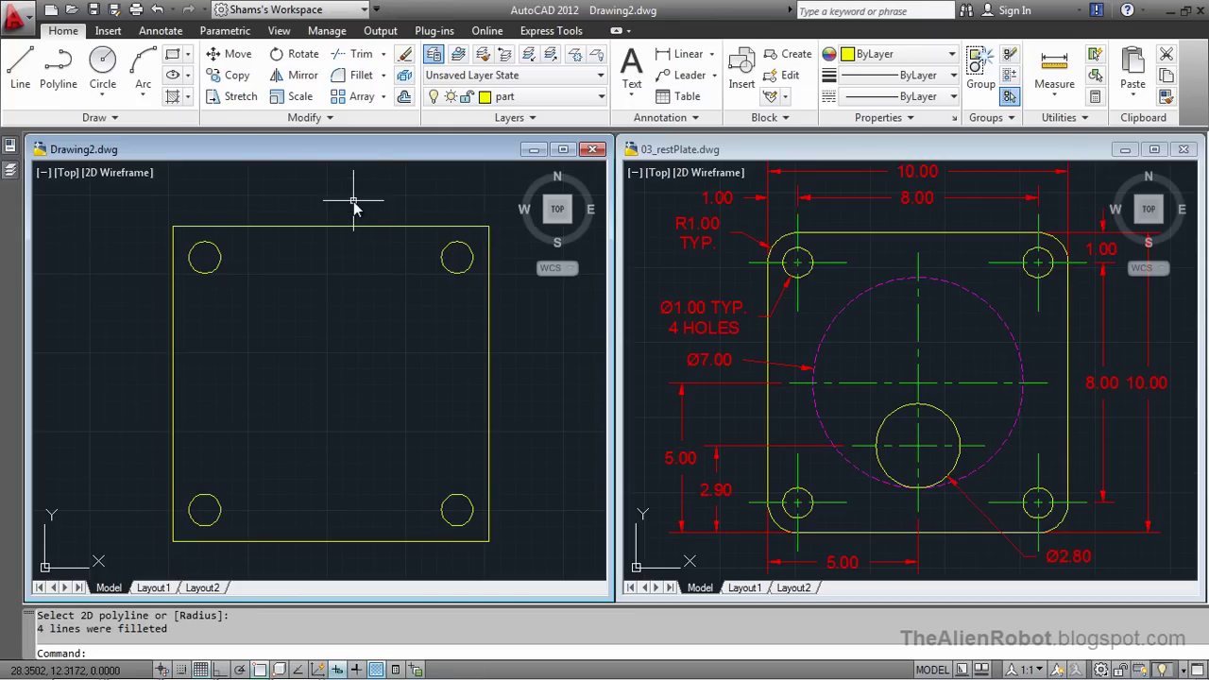
pyautogui.click(357, 83)
pyautogui.rightClick(340, 264)
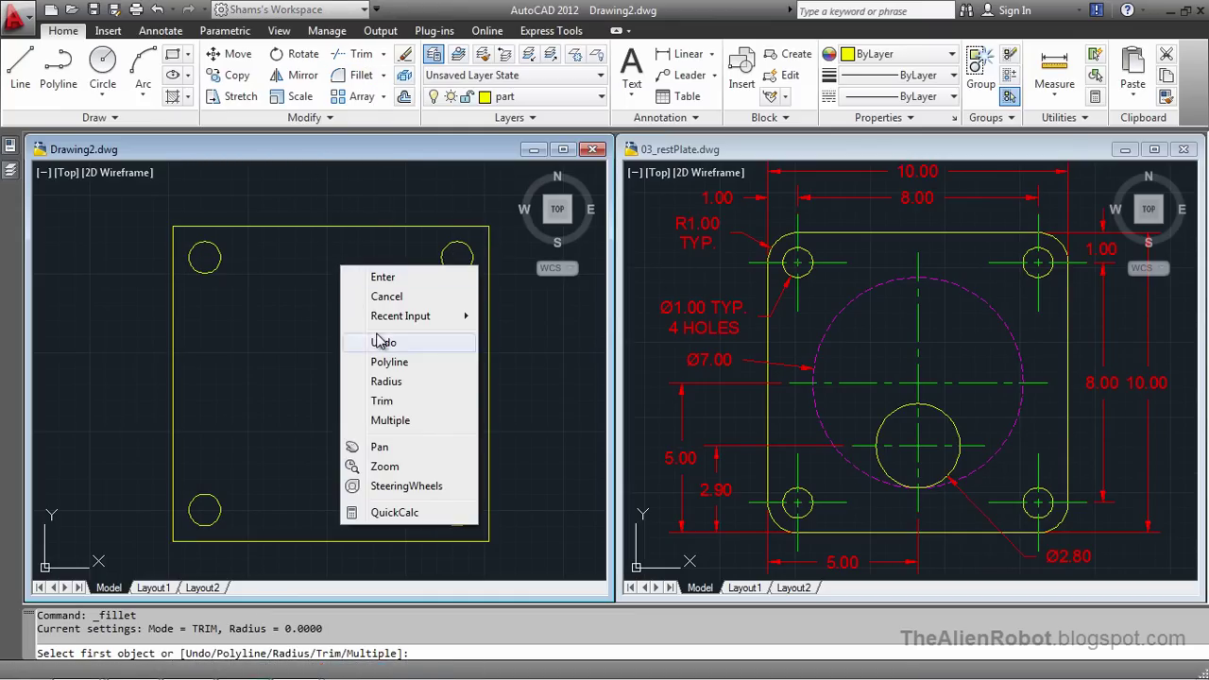
pyautogui.click(397, 381)
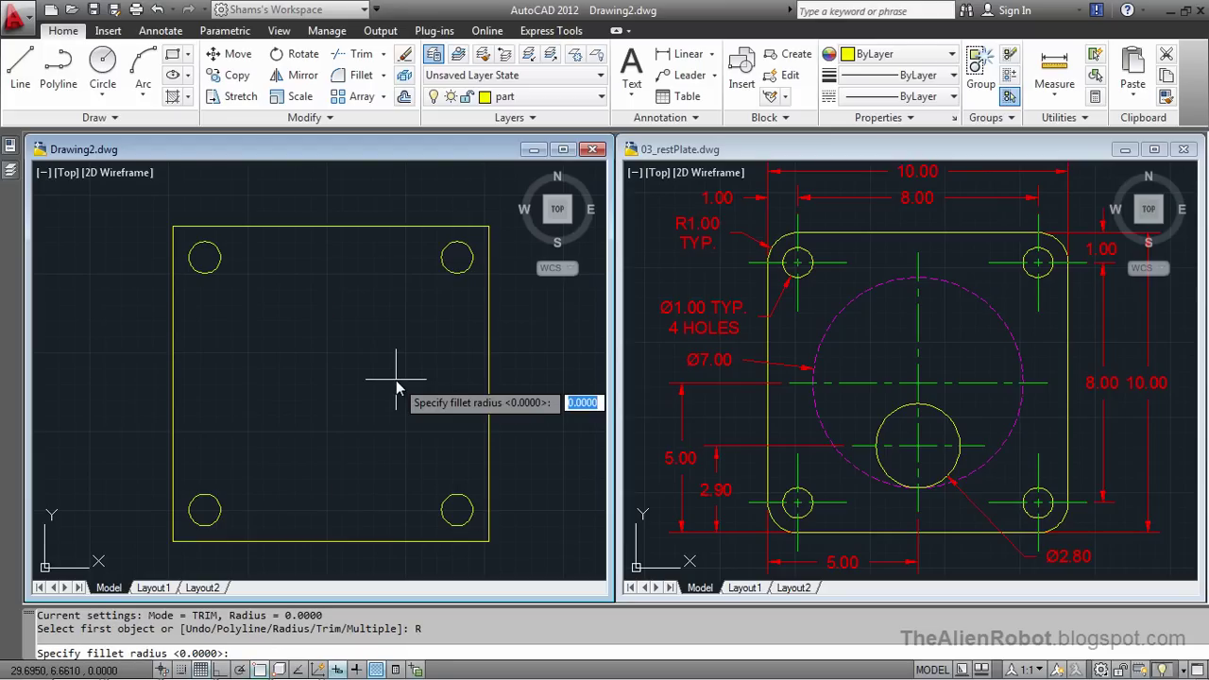
pyautogui.write('1')
pyautogui.press('Return')
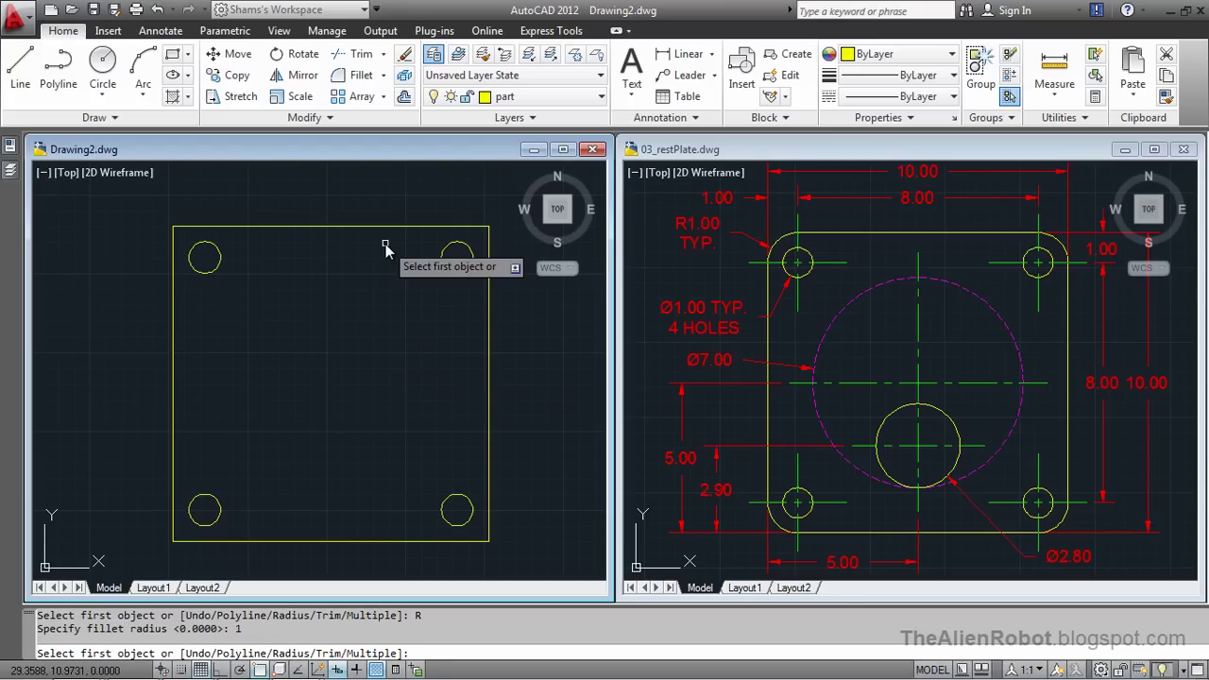
pyautogui.rightClick(323, 272)
pyautogui.click(368, 370)
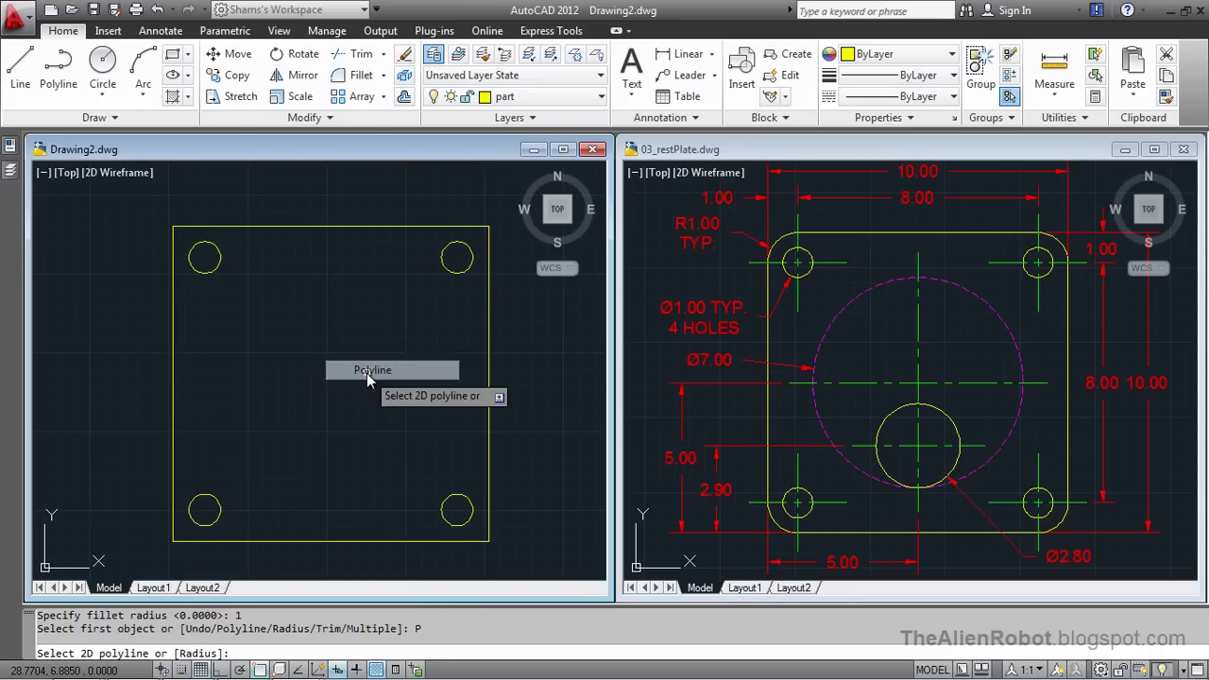
pyautogui.click(359, 231)
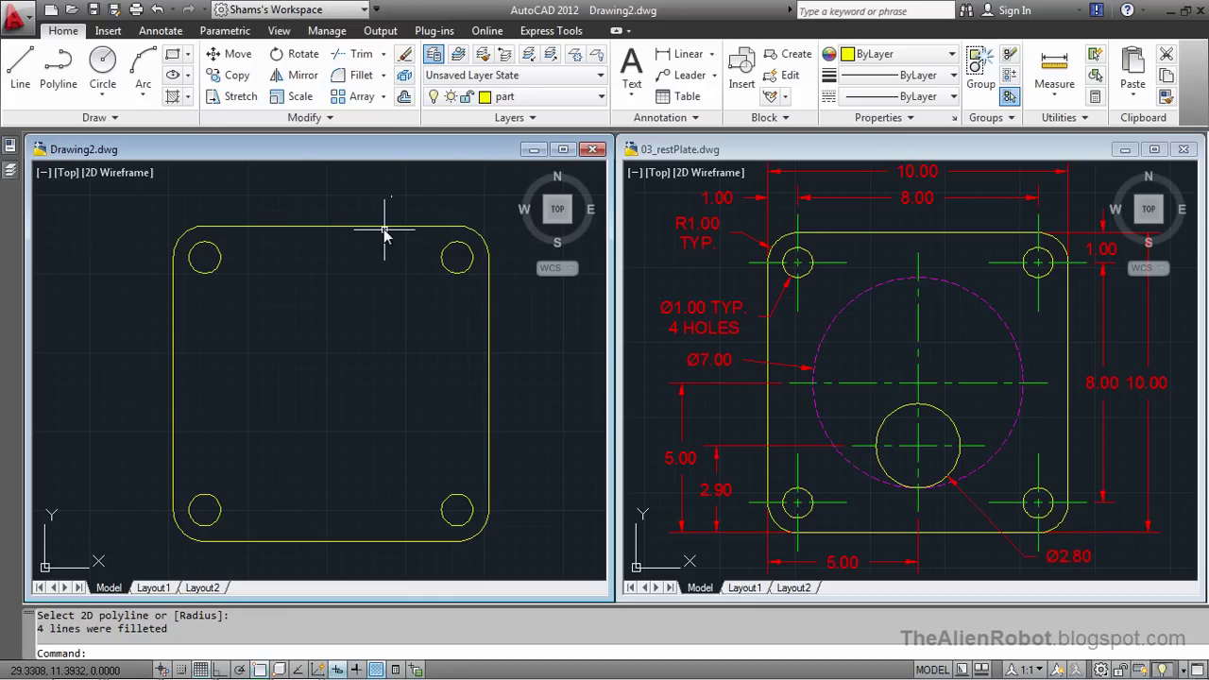
# - Explode the rounded plate outline into separate segments
pyautogui.click(403, 95)
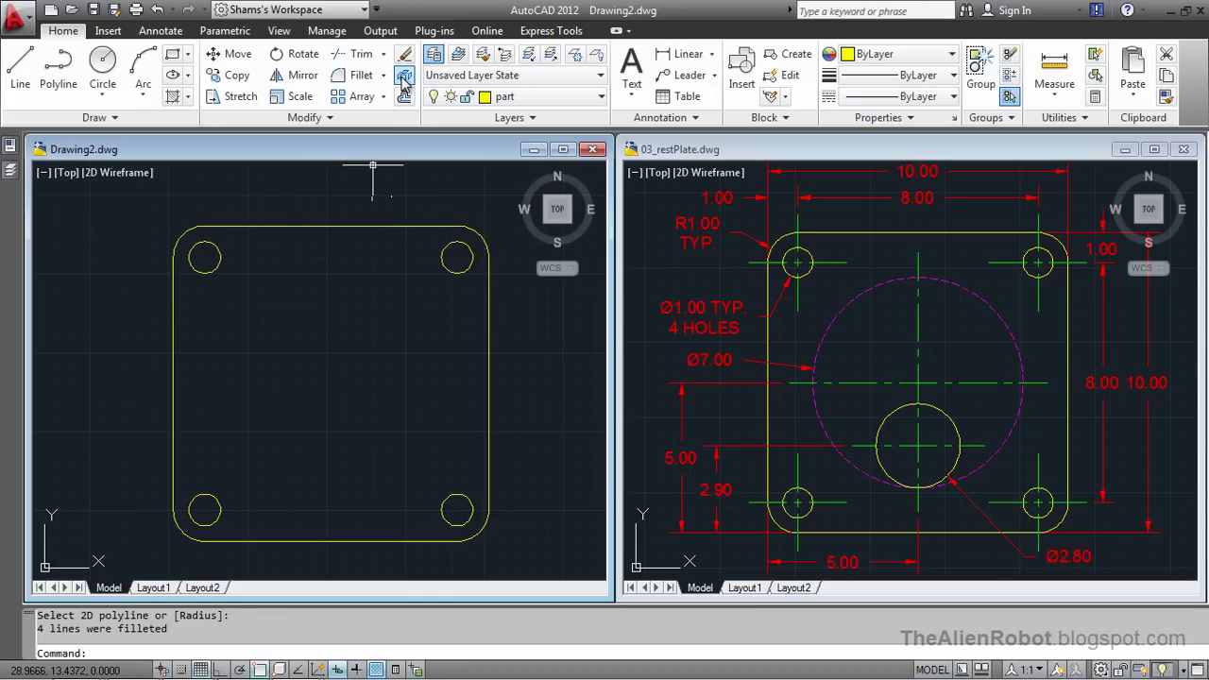
pyautogui.click(352, 229)
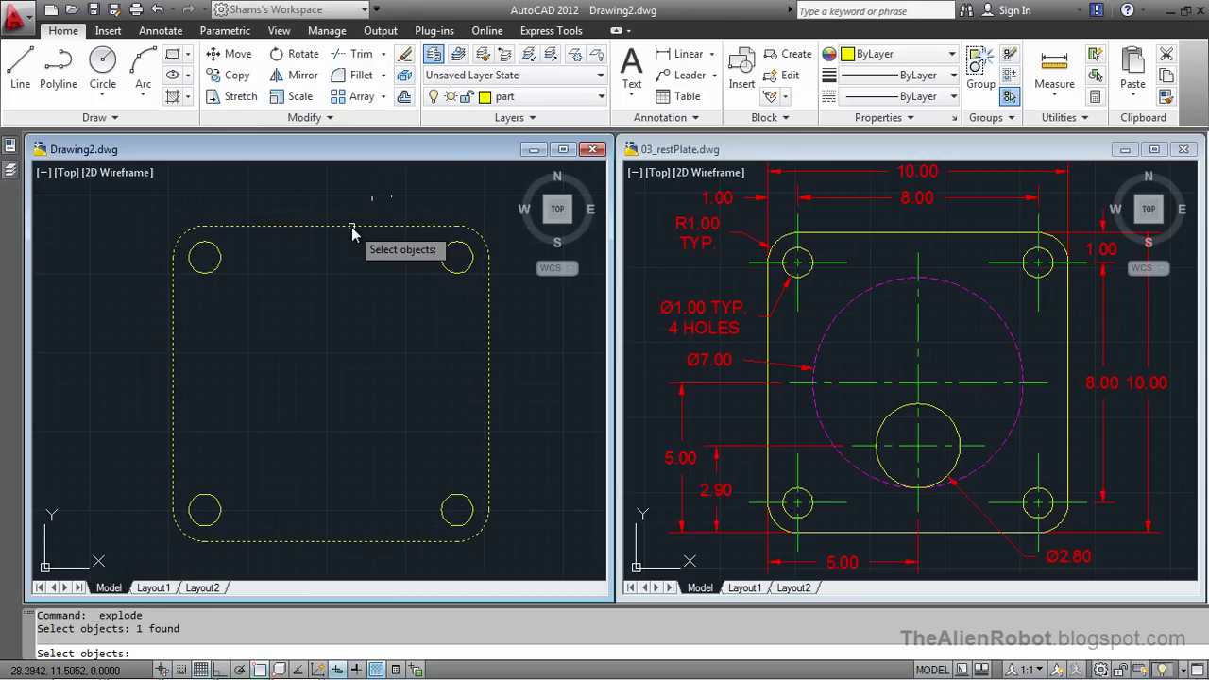
pyautogui.press('Return')
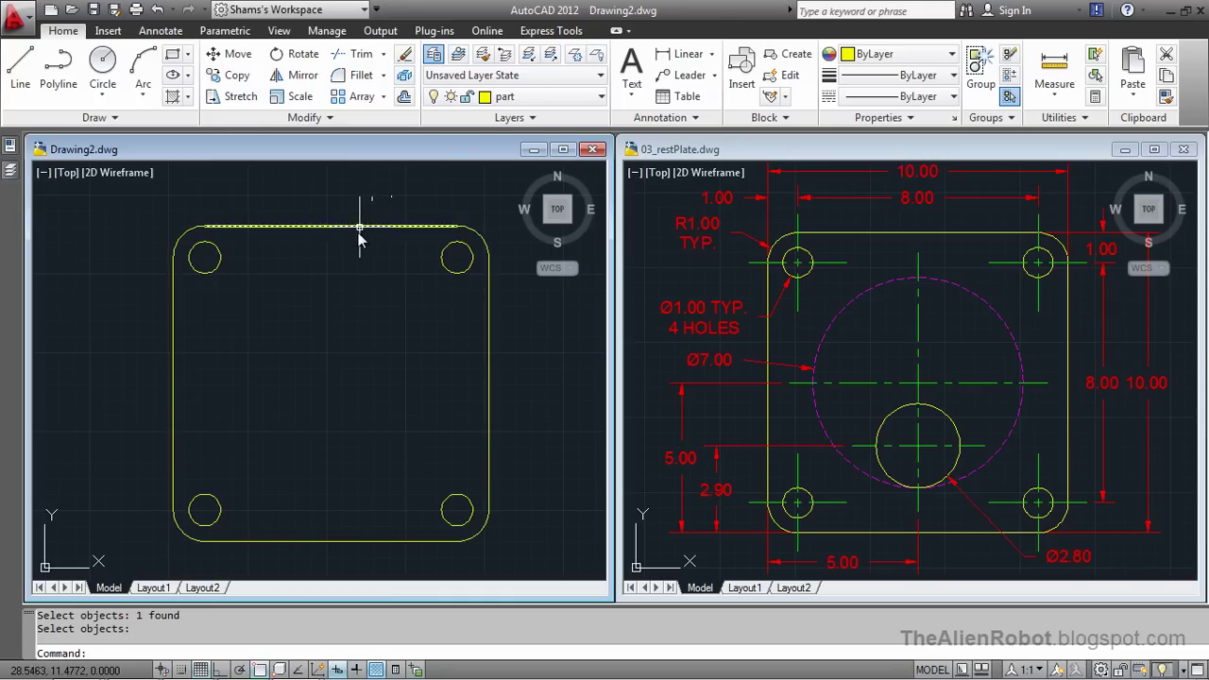
pyautogui.click(404, 96)
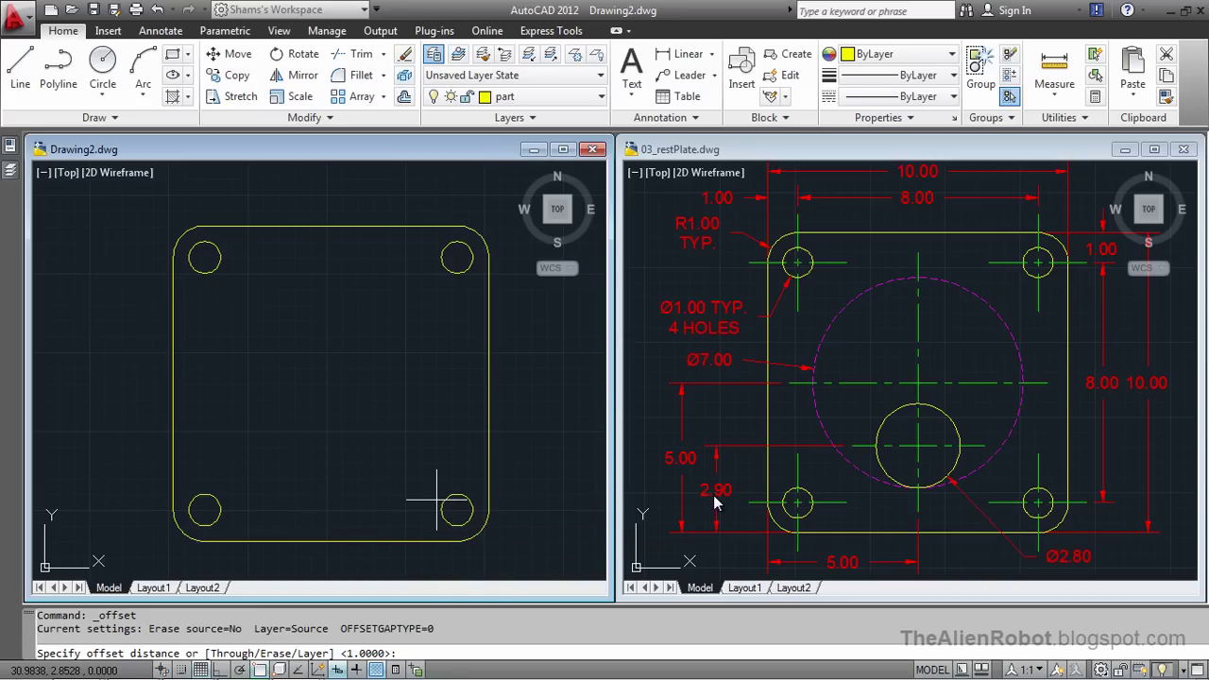
# - Offset the plate's bottom edge 2.9 upward into the plate
pyautogui.write('2.9')
pyautogui.press('Return')
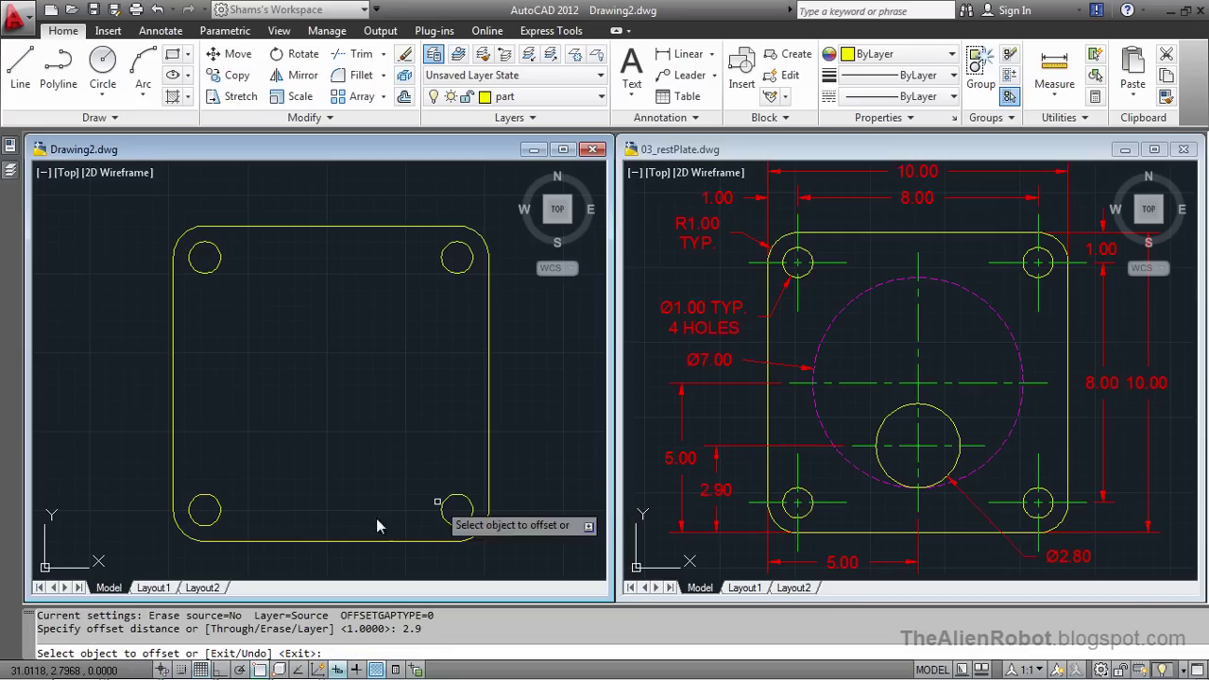
pyautogui.click(326, 541)
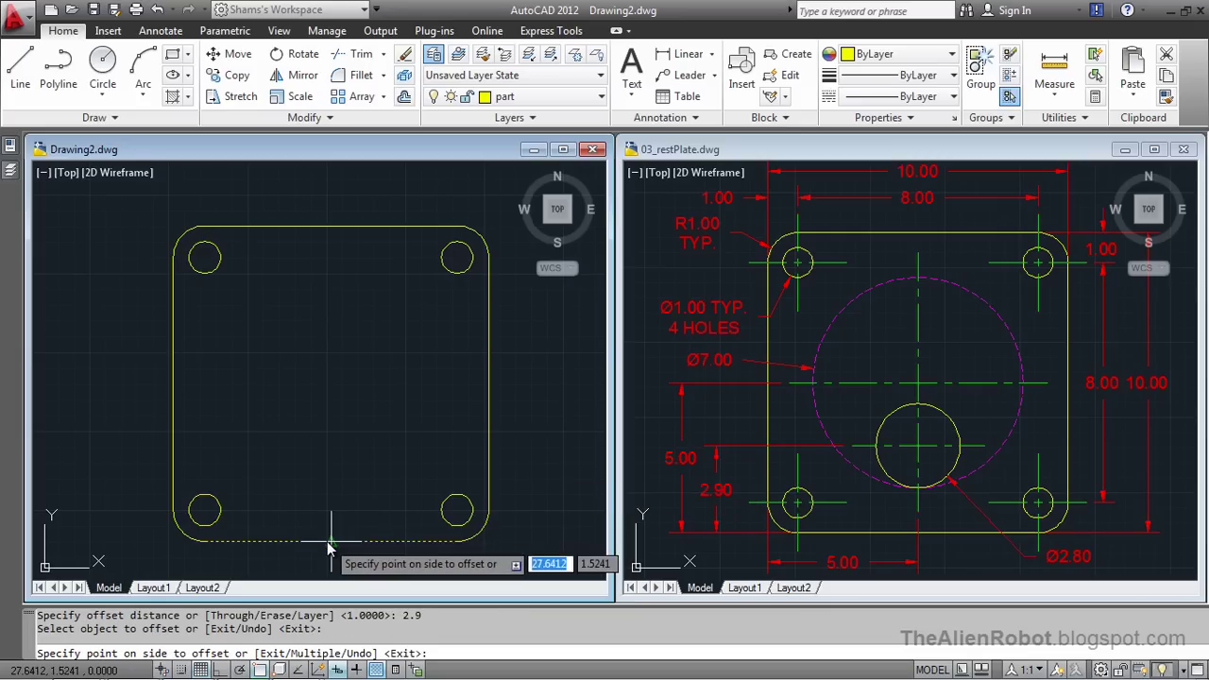
pyautogui.click(330, 472)
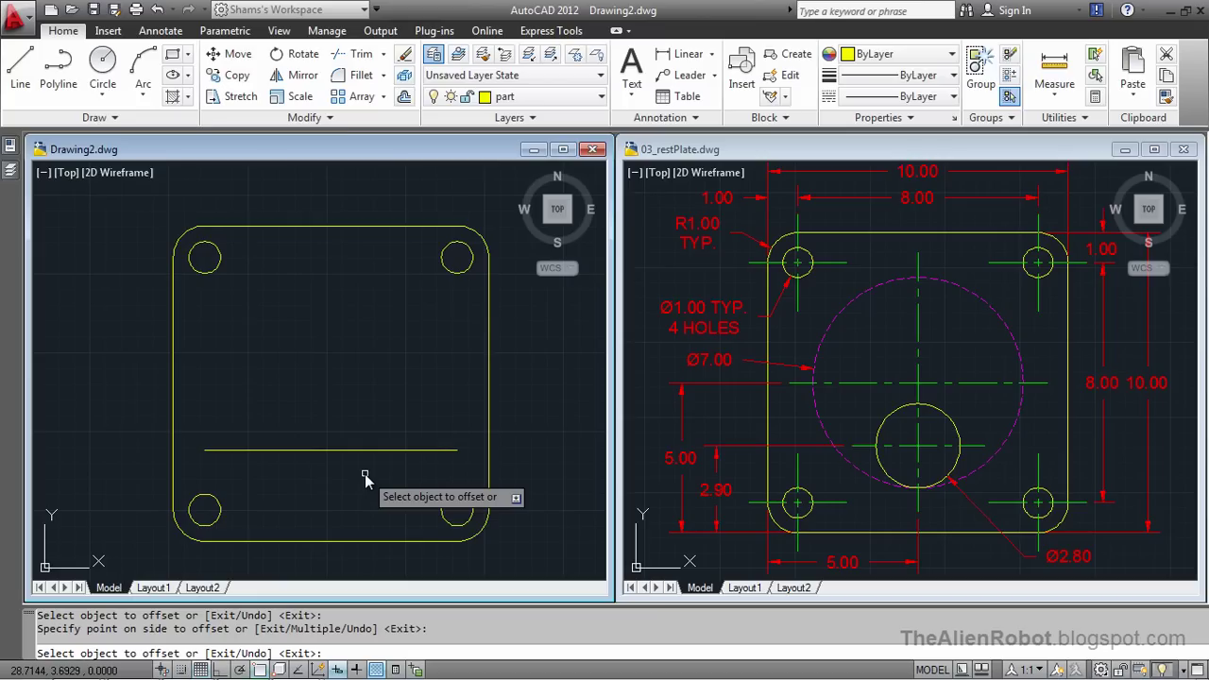
pyautogui.press('Escape')
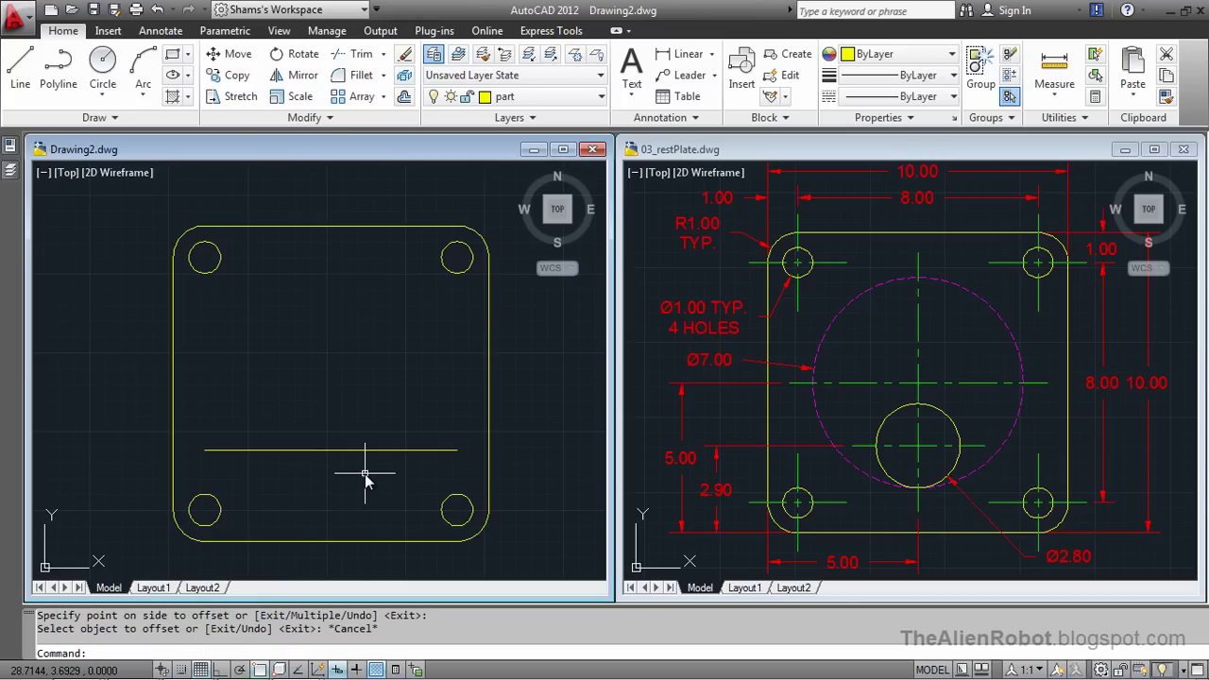
# - Offset the bottom edge 5 upward and the left edge 5 inward
pyautogui.press('Return')
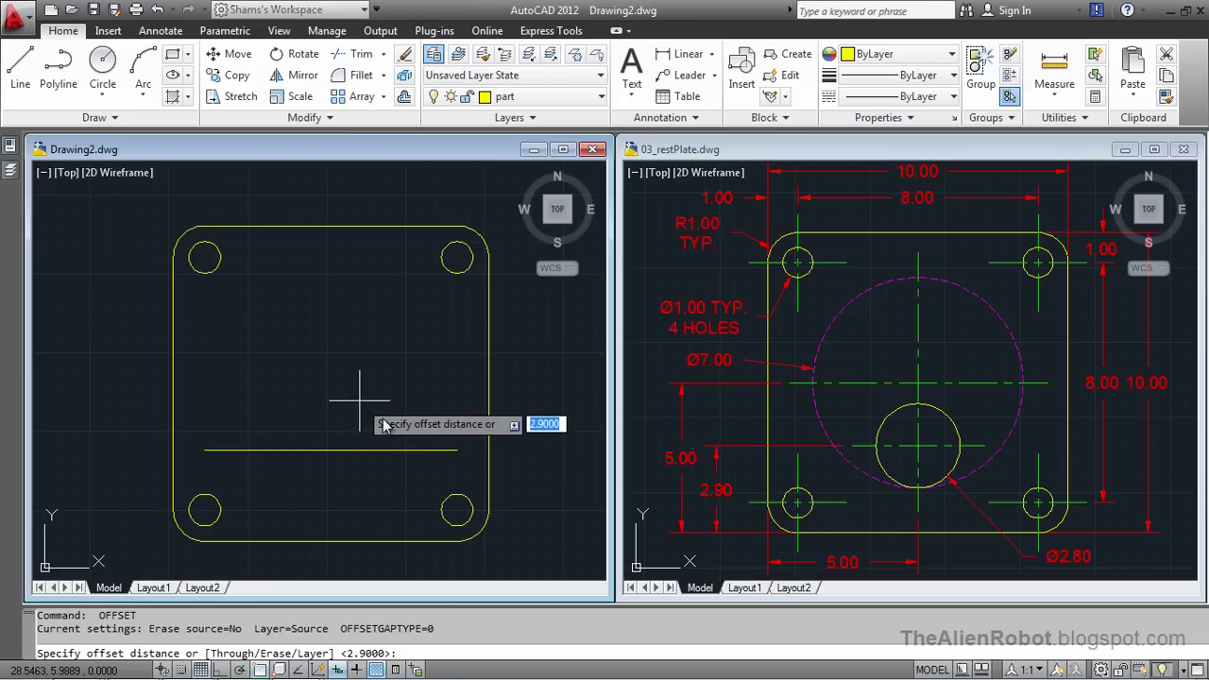
pyautogui.write('5')
pyautogui.press('Return')
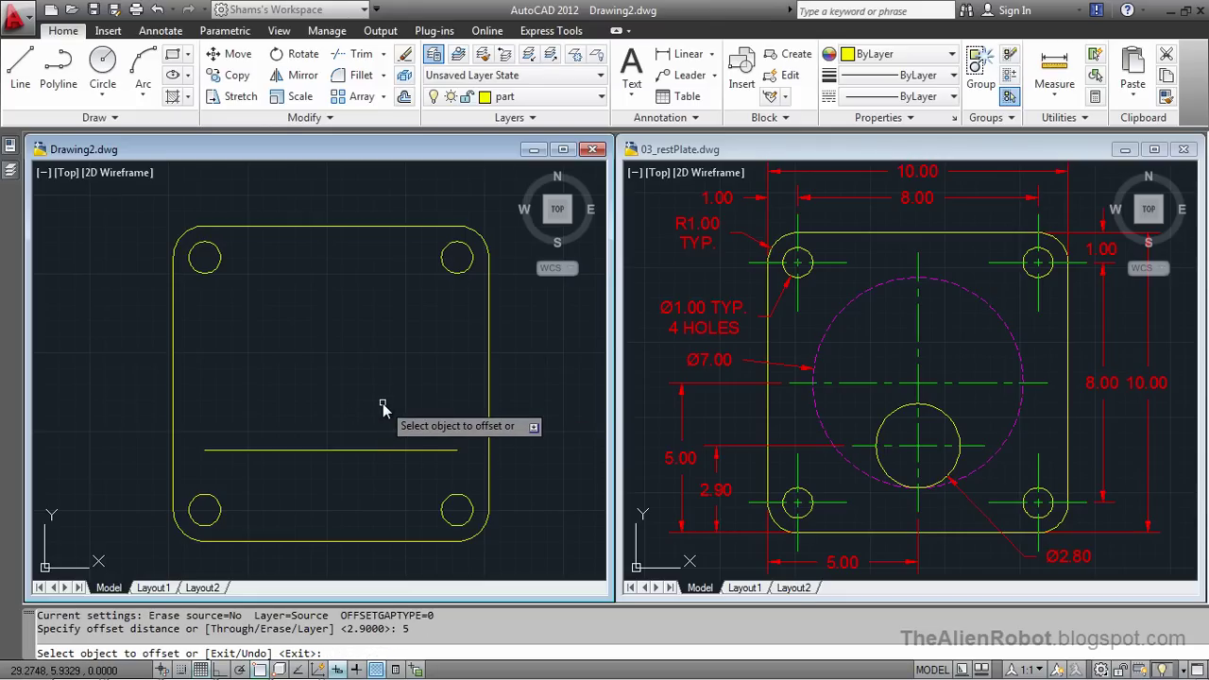
pyautogui.click(320, 542)
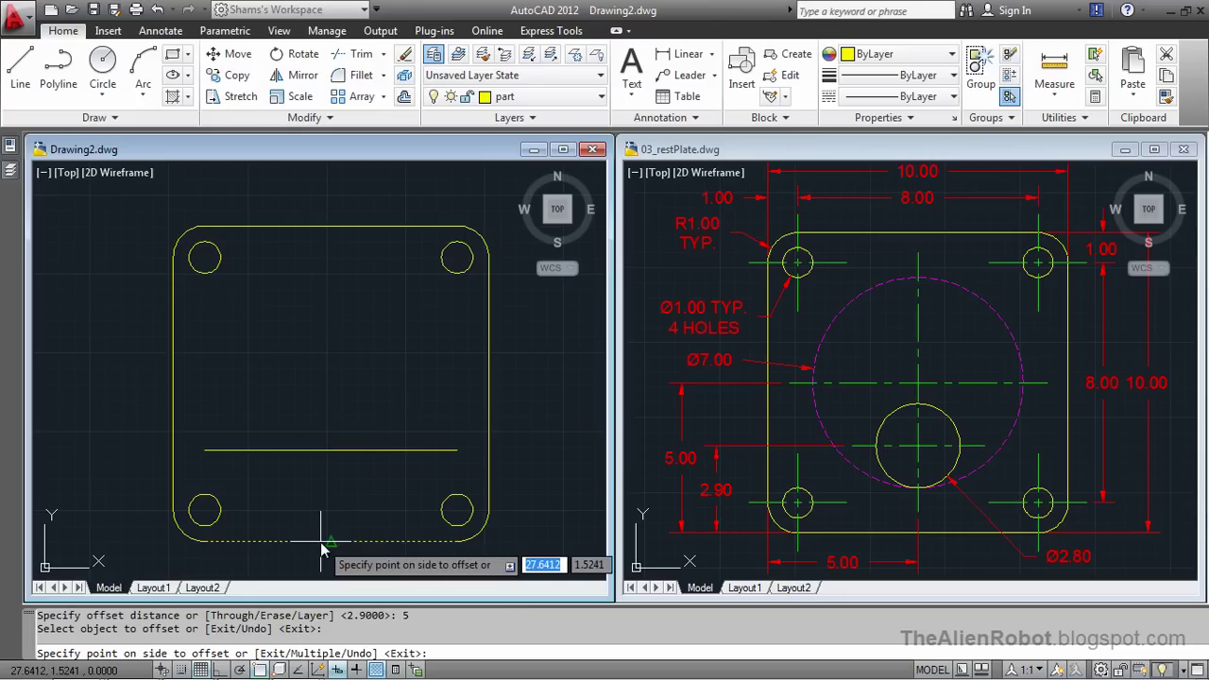
pyautogui.click(332, 419)
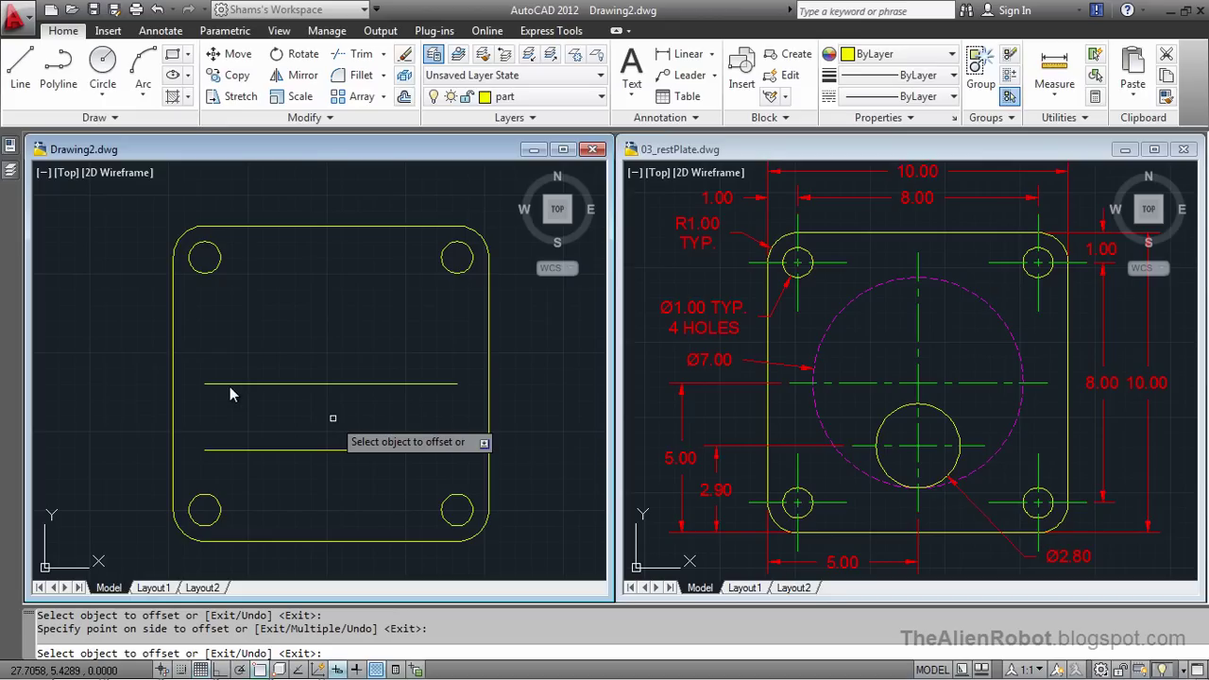
pyautogui.click(173, 396)
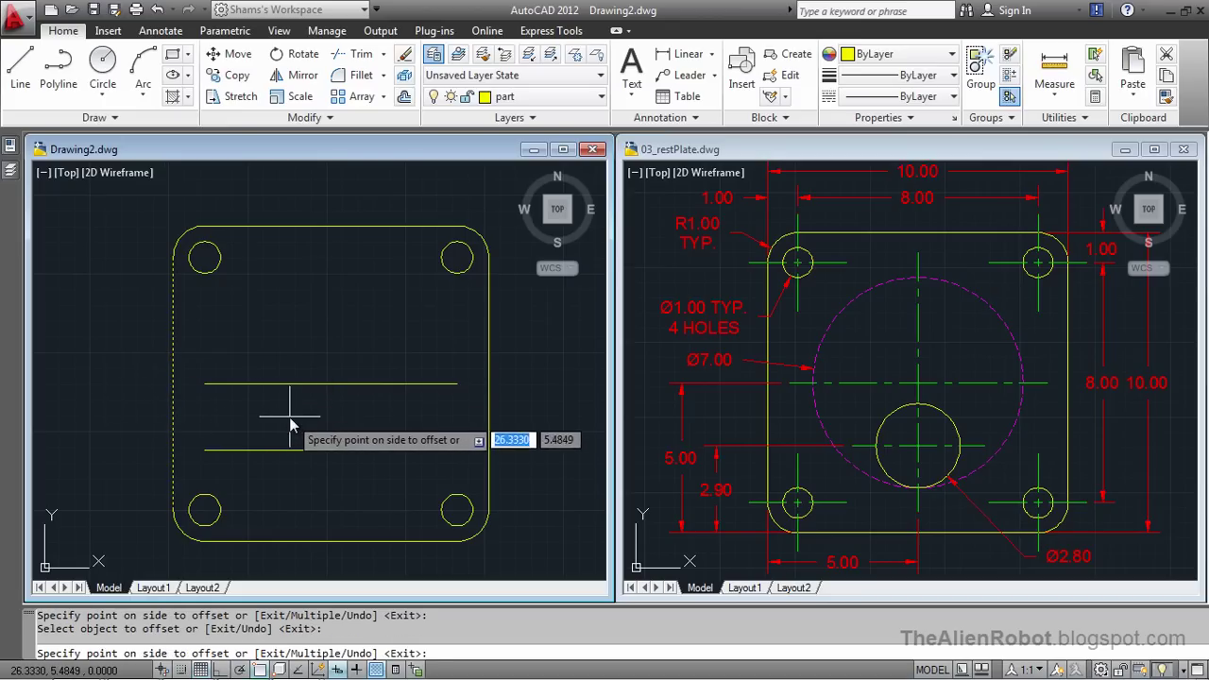
pyautogui.click(290, 421)
pyautogui.press('Return')
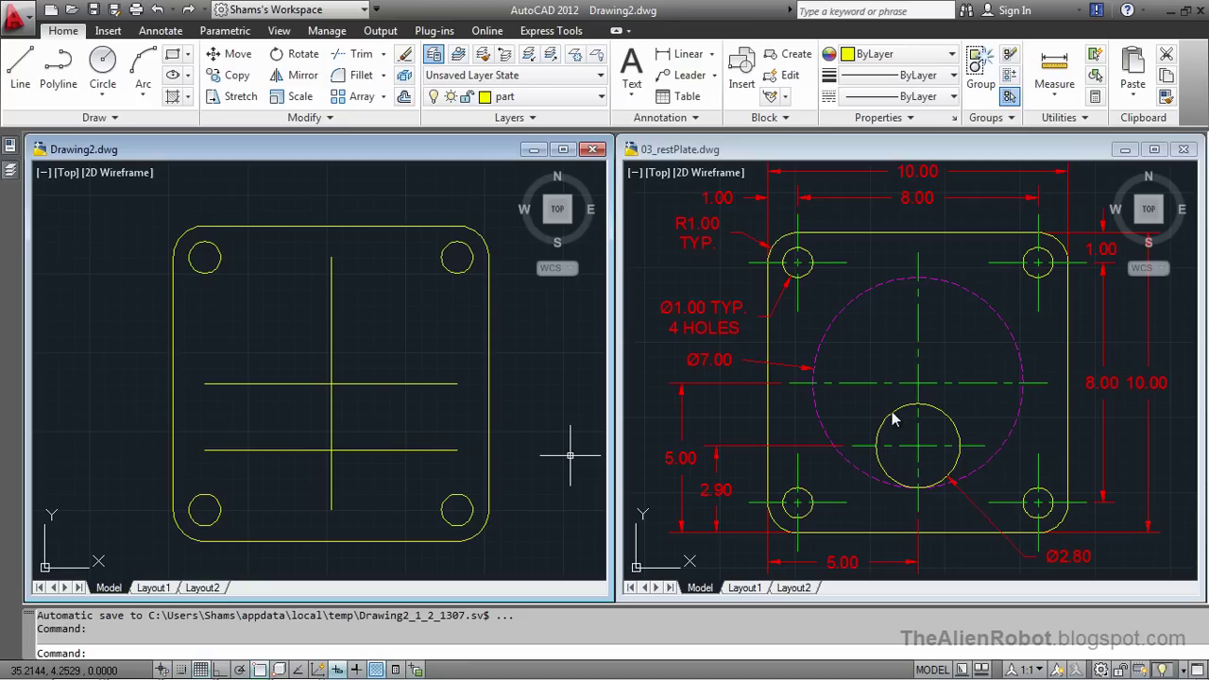
# - Draw a Ø2.8 circle centred on the lower construction-line crossing
pyautogui.click(102, 62)
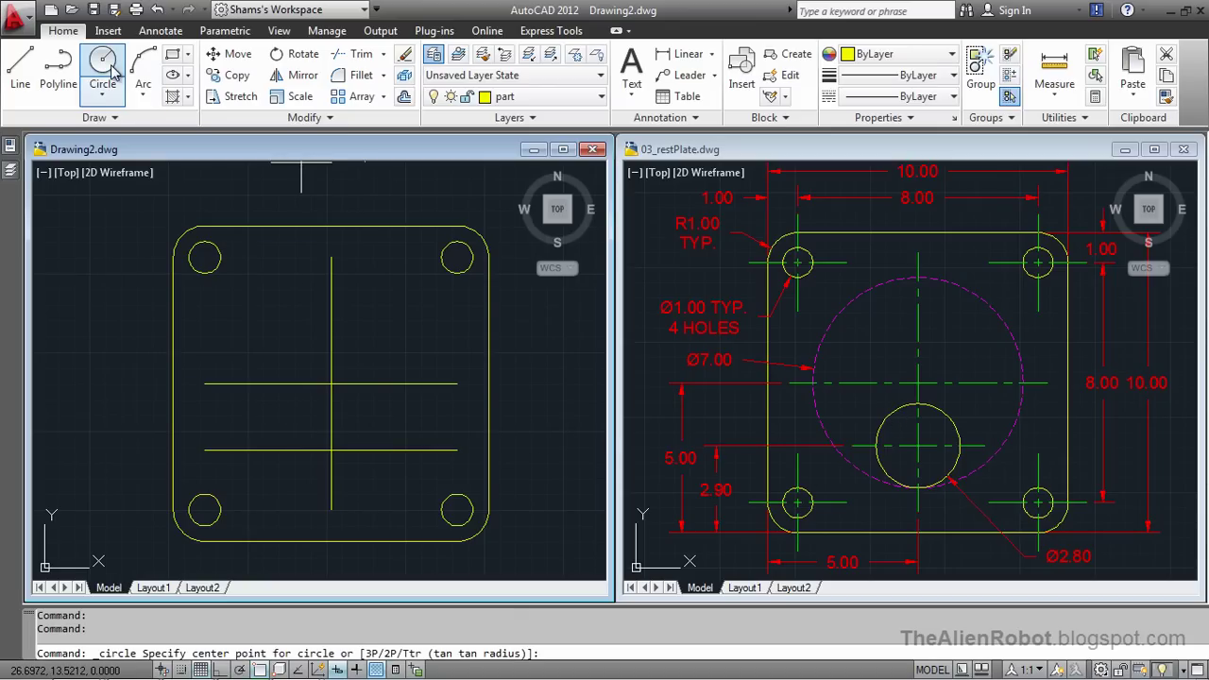
pyautogui.click(332, 450)
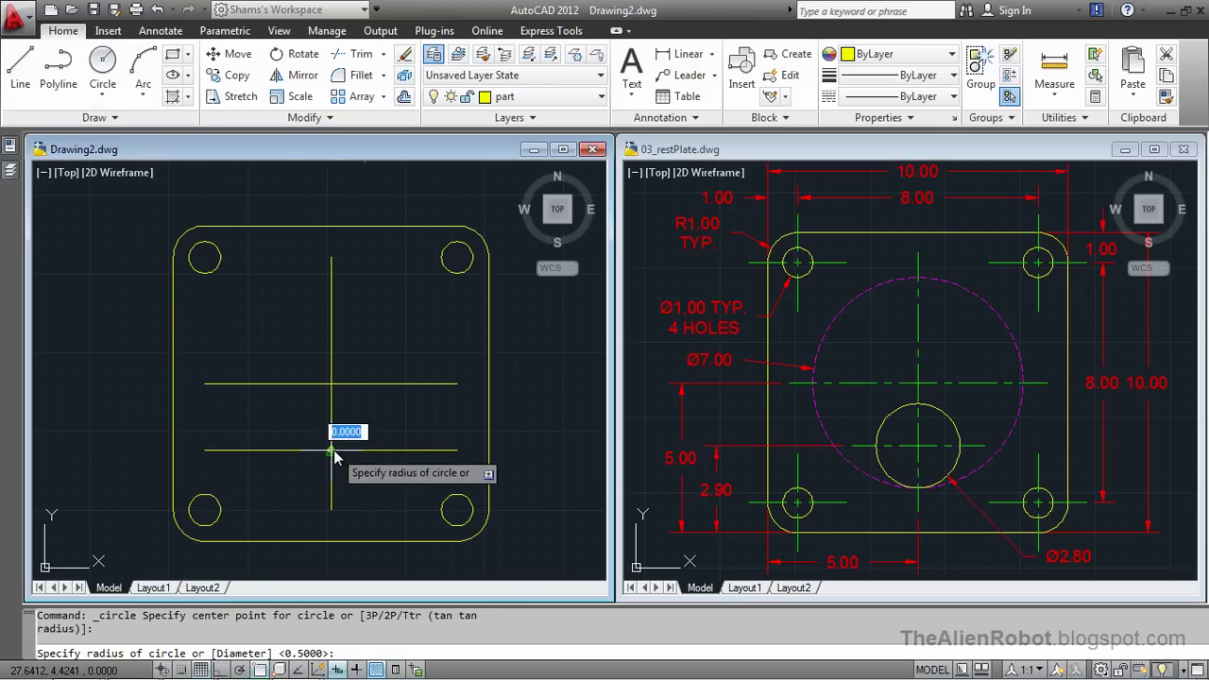
pyautogui.rightClick(376, 474)
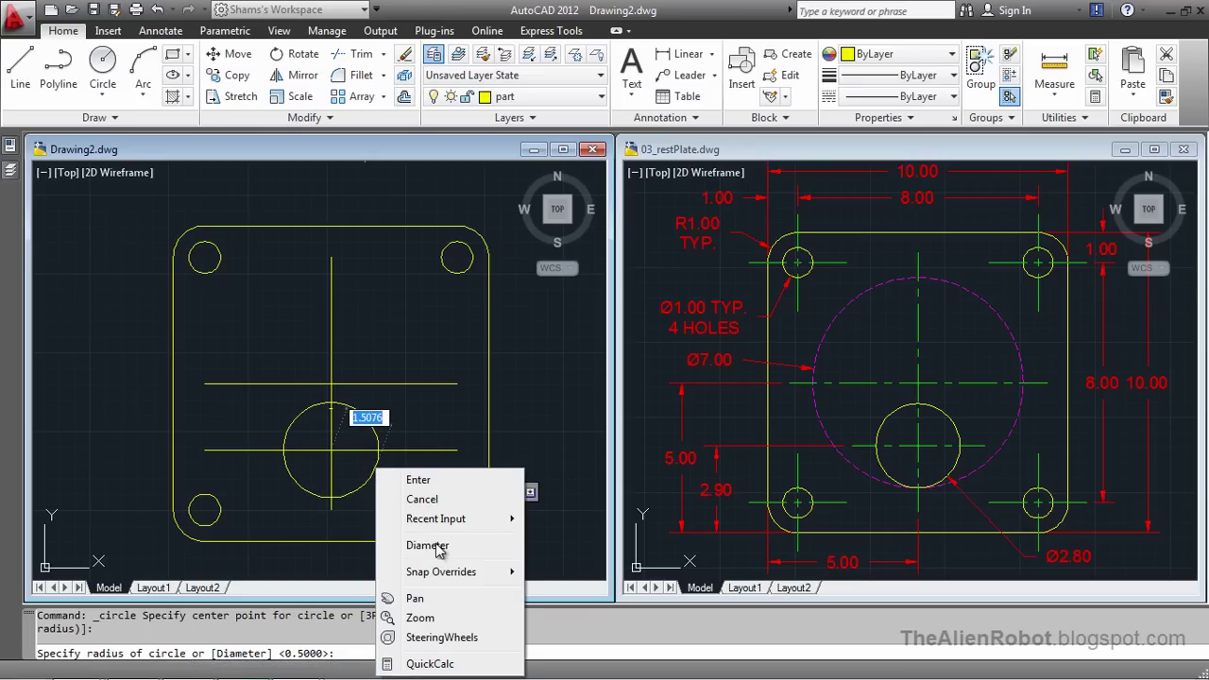
pyautogui.click(429, 546)
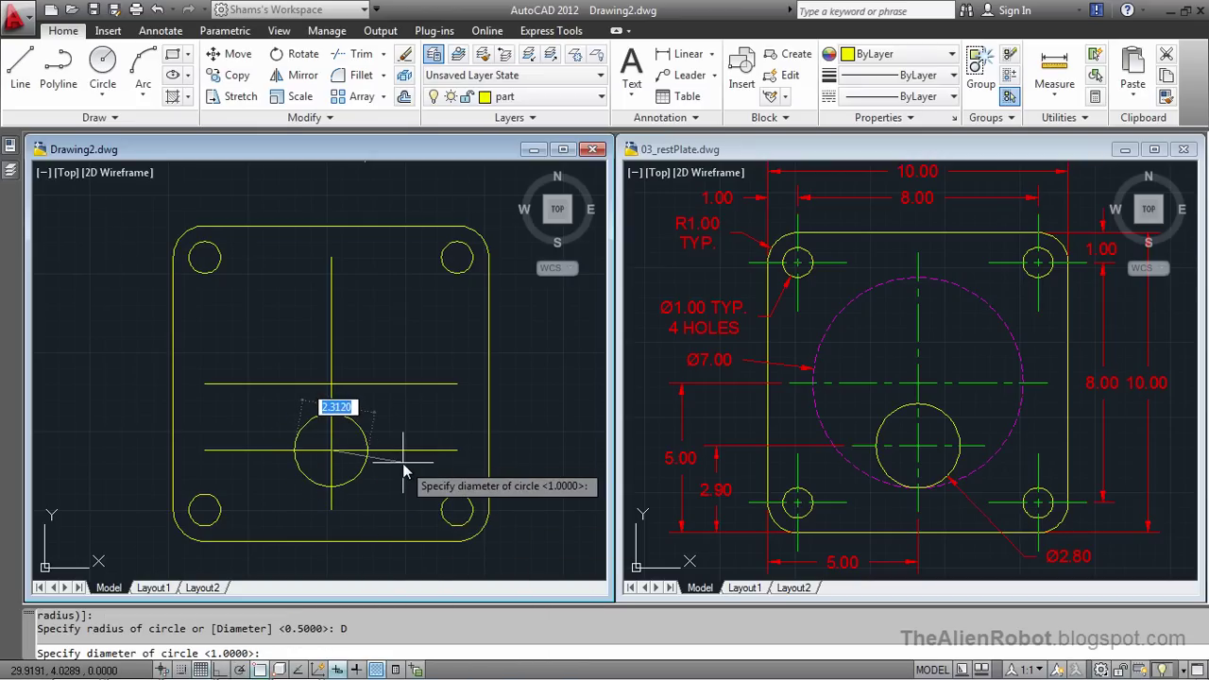
pyautogui.write('2.8')
pyautogui.press('Return')
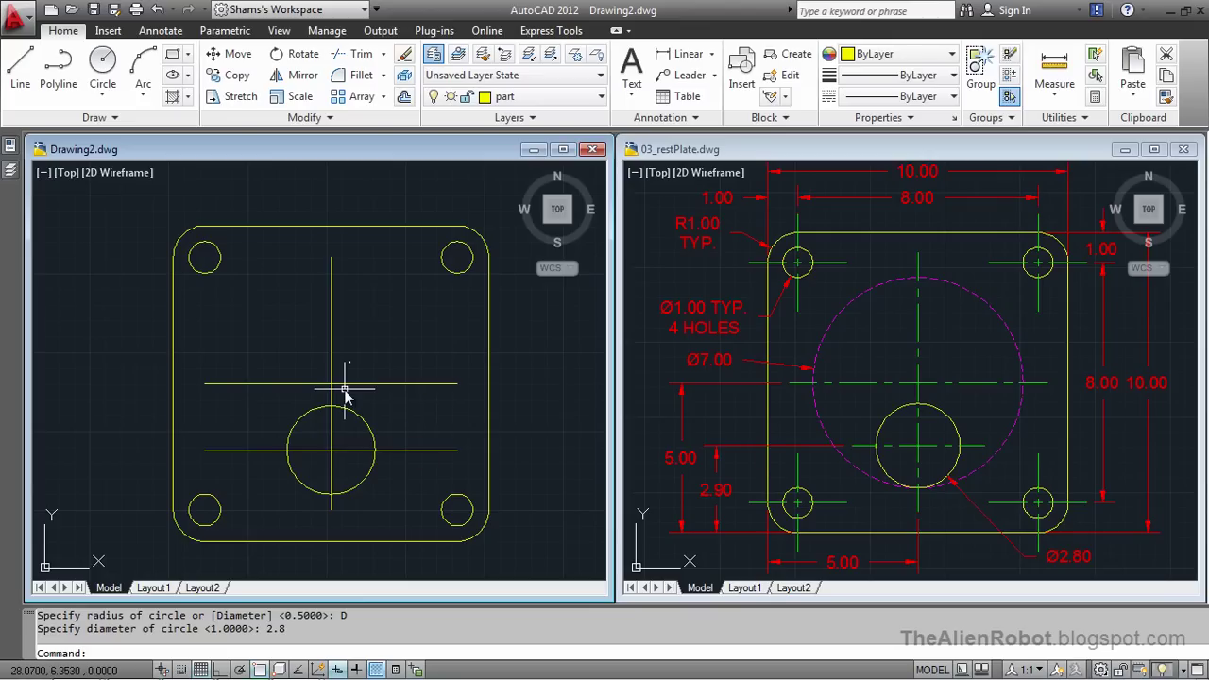
# - Draw a Ø7 circle centred on the upper construction line's midpoint
pyautogui.press('Return')
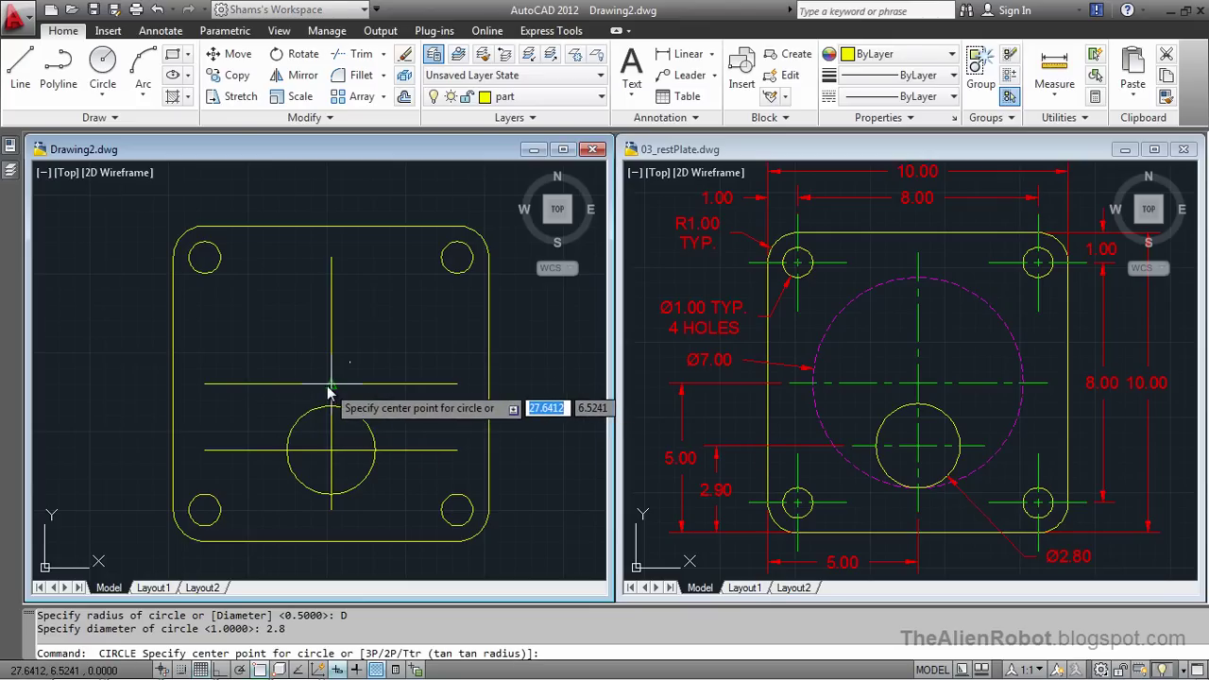
pyautogui.click(332, 387)
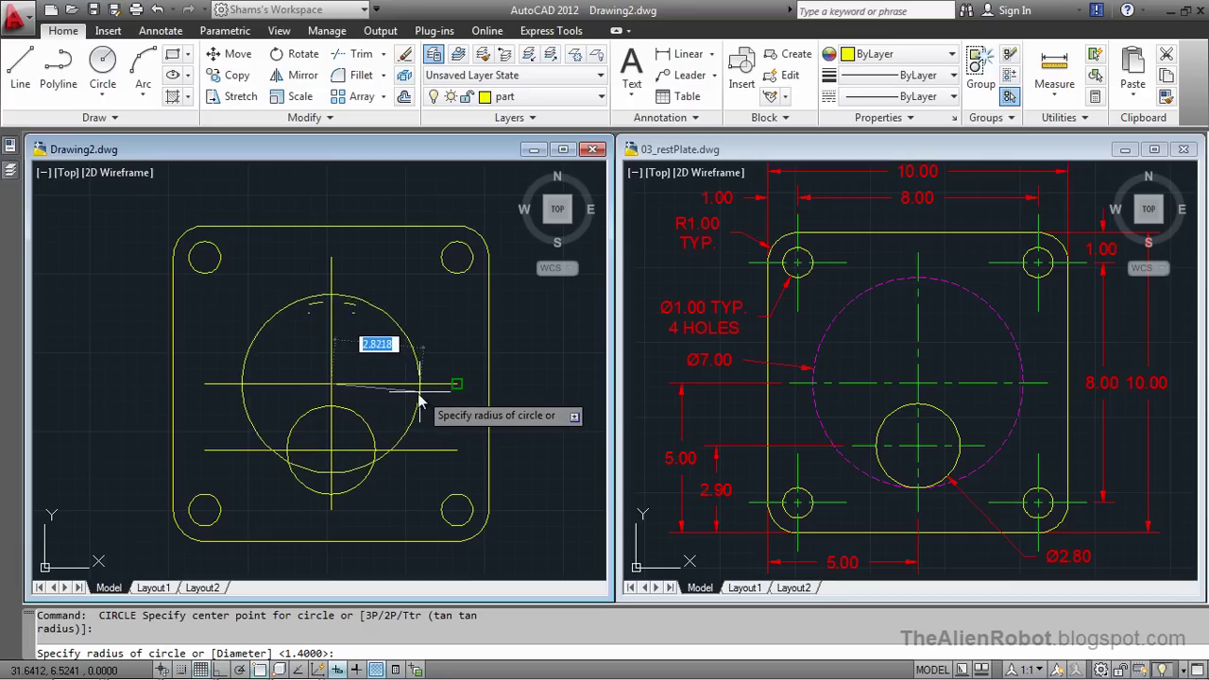
pyautogui.rightClick(422, 403)
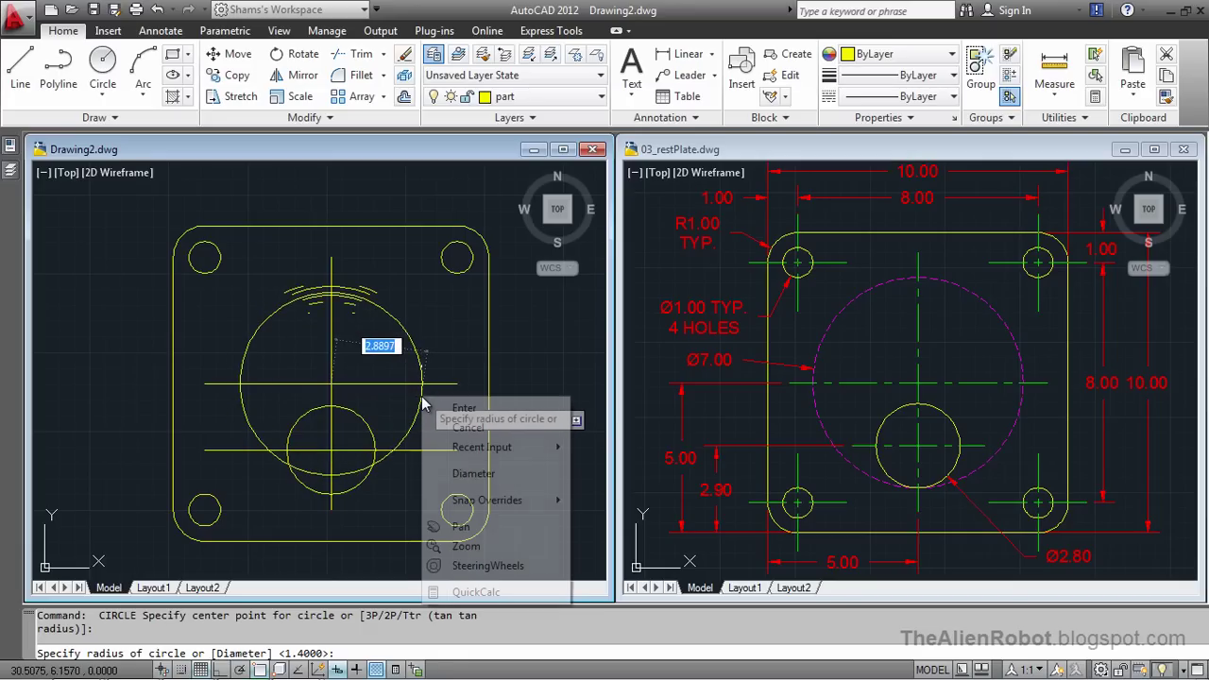
pyautogui.click(472, 473)
pyautogui.write('7')
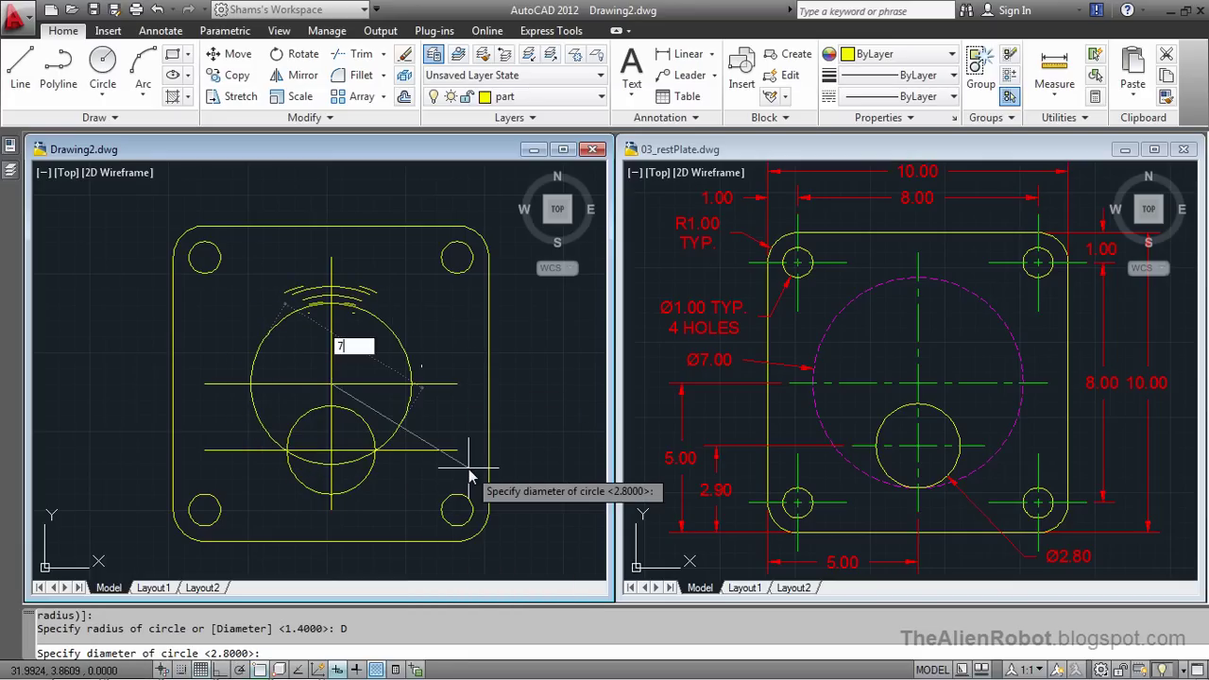
pyautogui.press('Return')
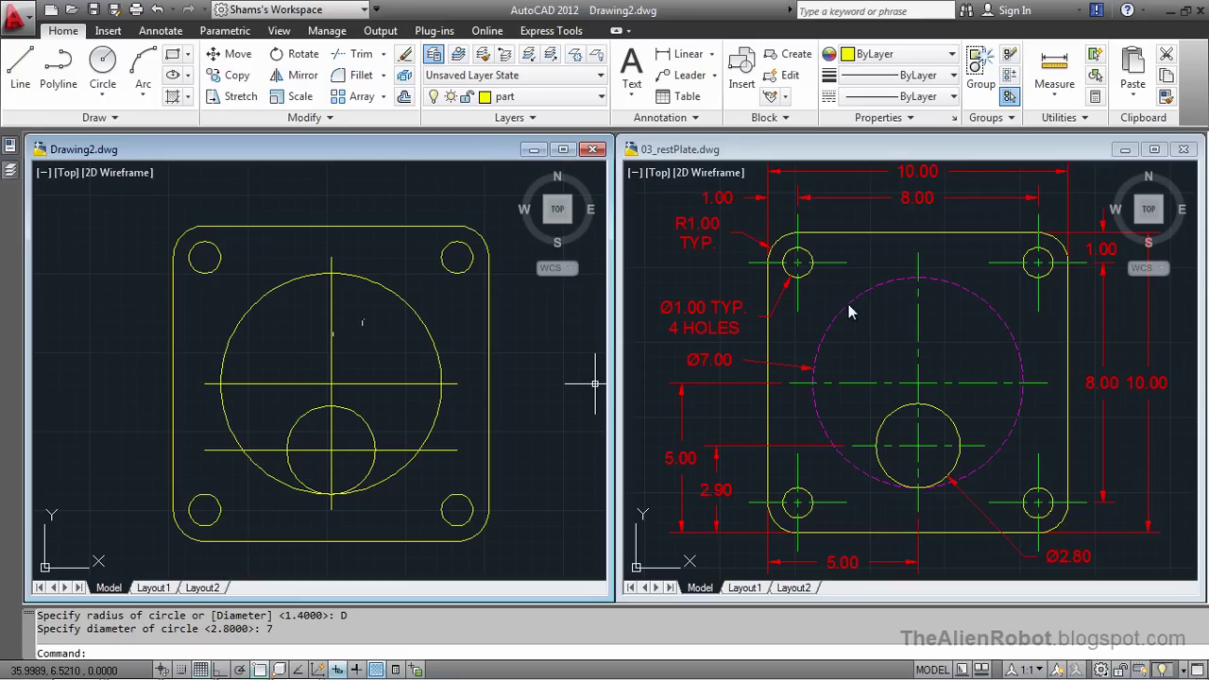
# - Move the Ø7 circle onto the hidden lines layer so it shows dashed
pyautogui.click(417, 312)
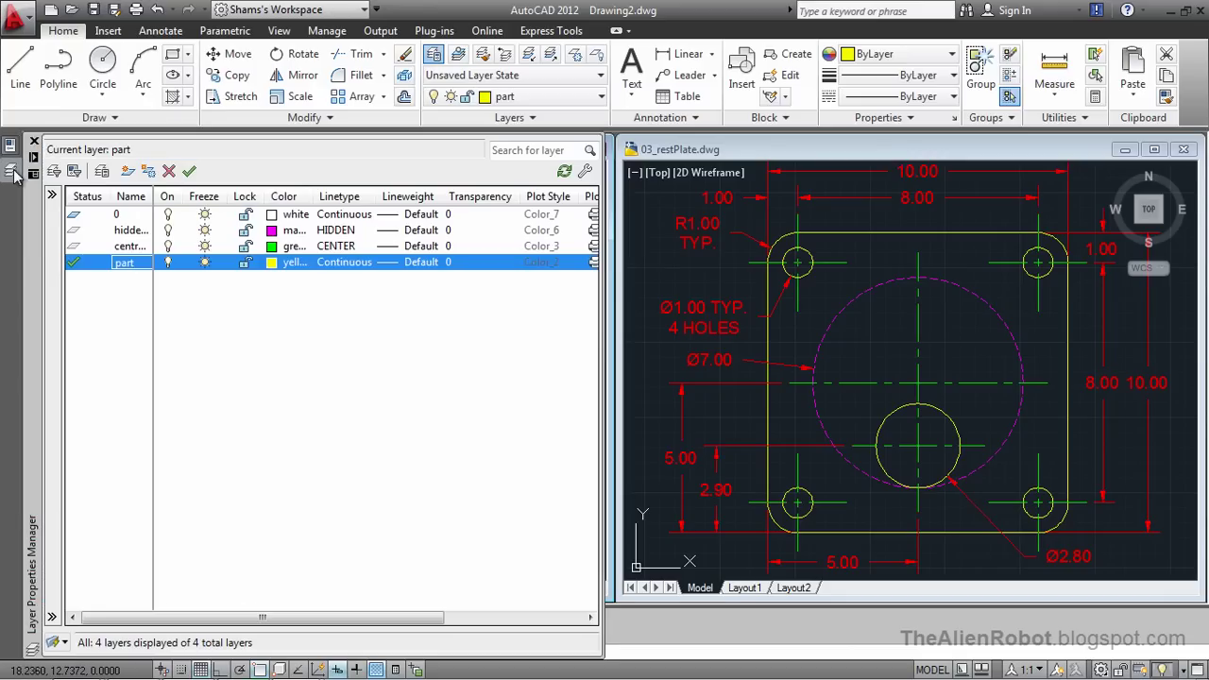
pyautogui.moveTo(14, 151)
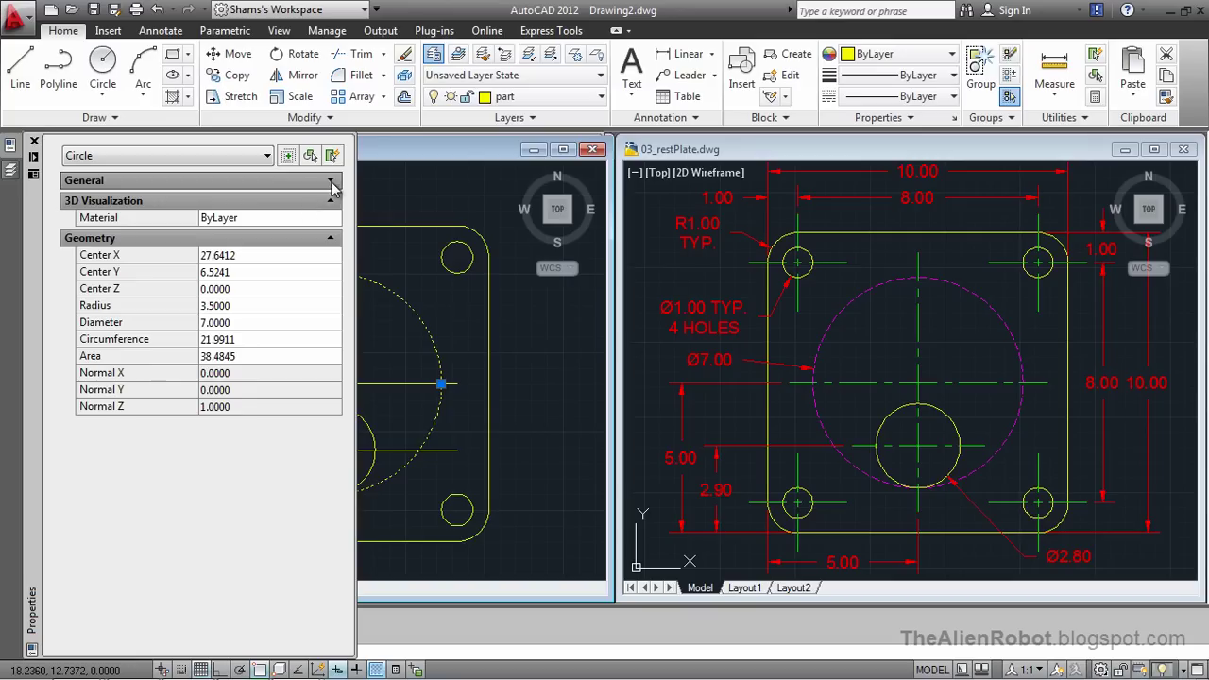
pyautogui.click(331, 183)
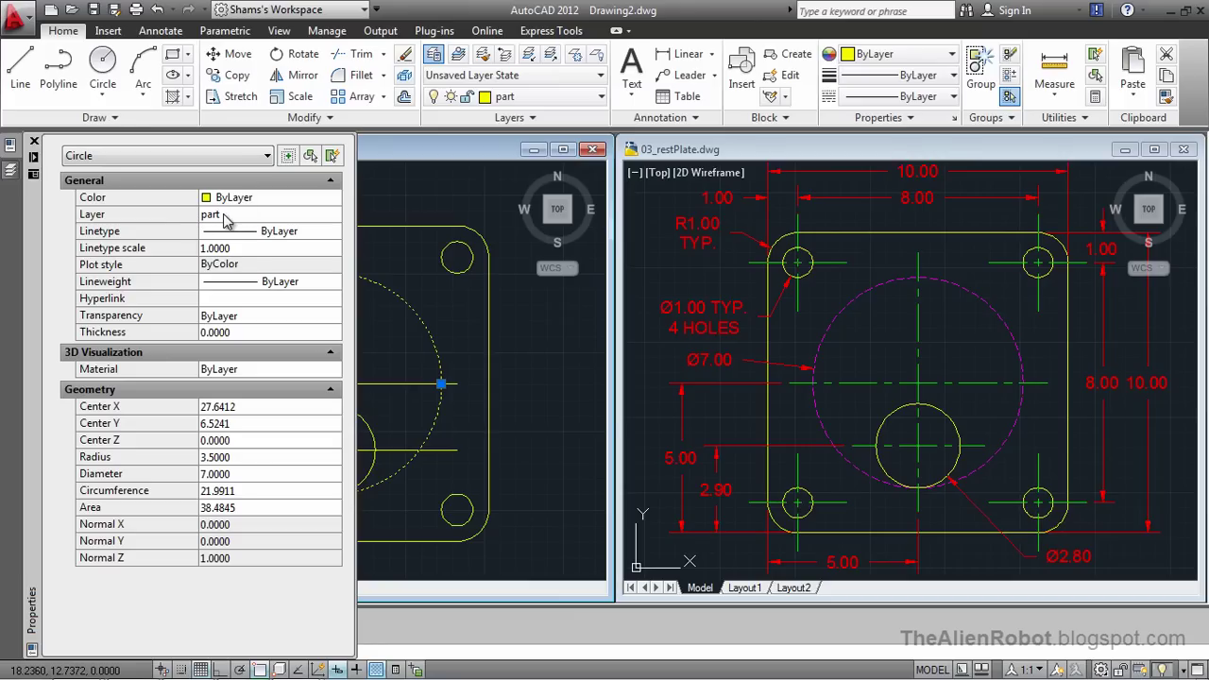
pyautogui.click(225, 217)
pyautogui.click(335, 216)
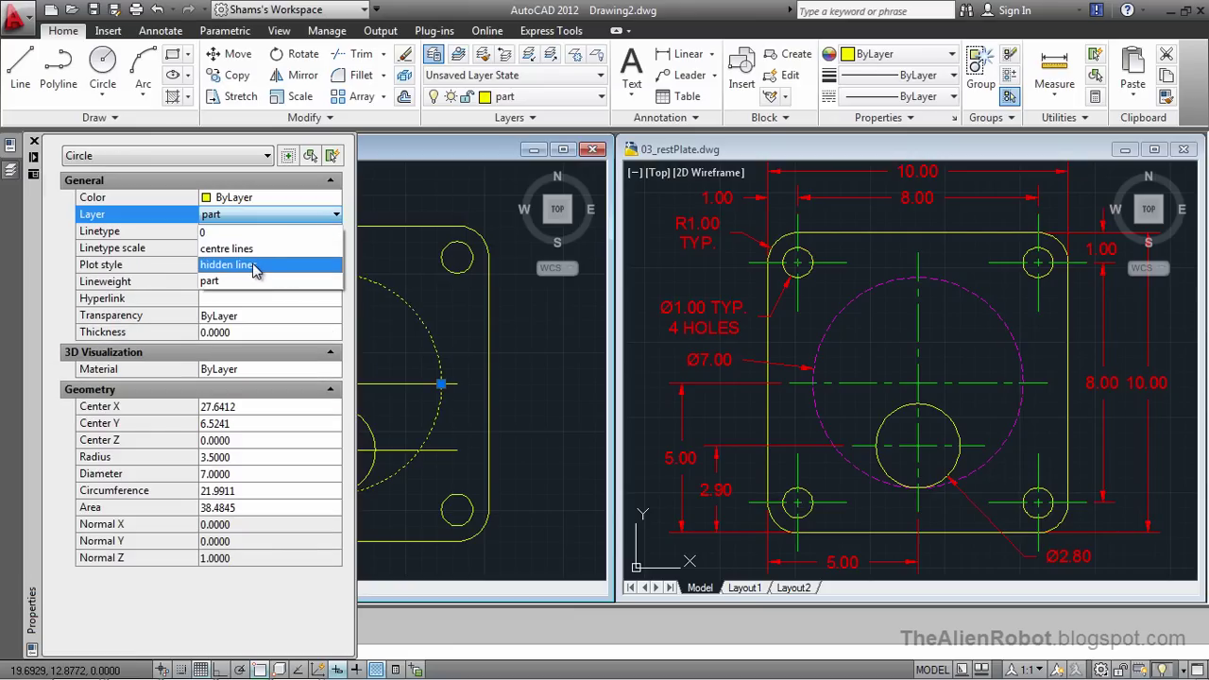
pyautogui.click(247, 264)
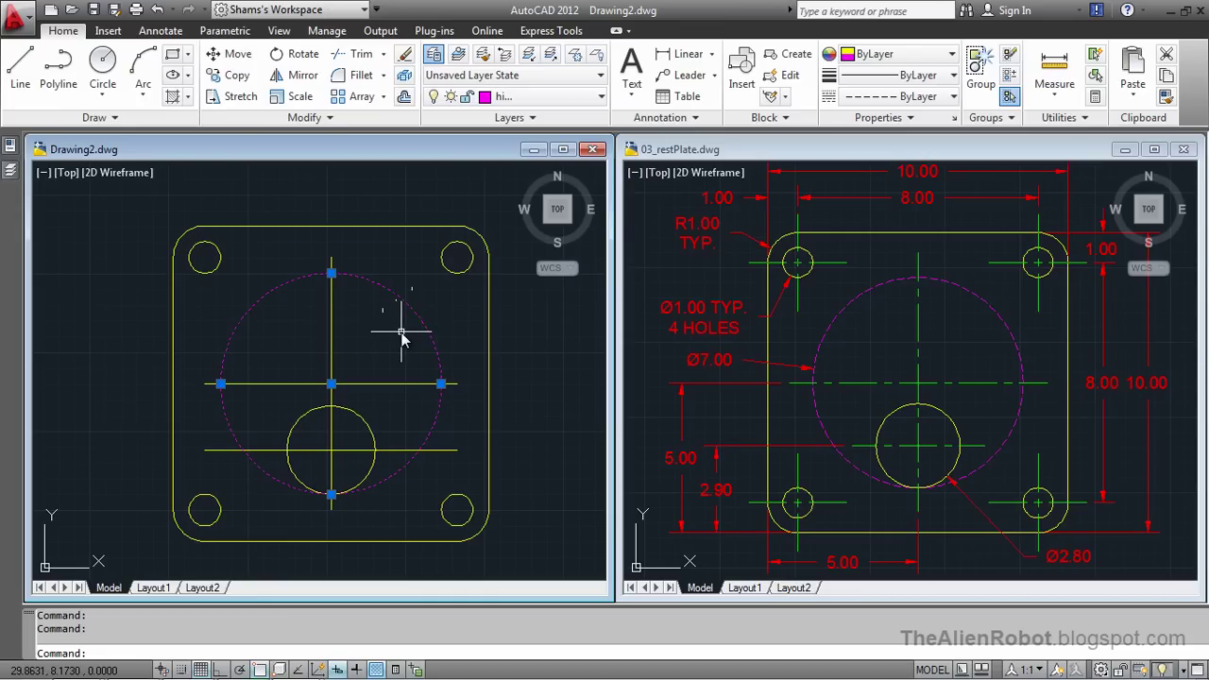
pyautogui.press('Escape')
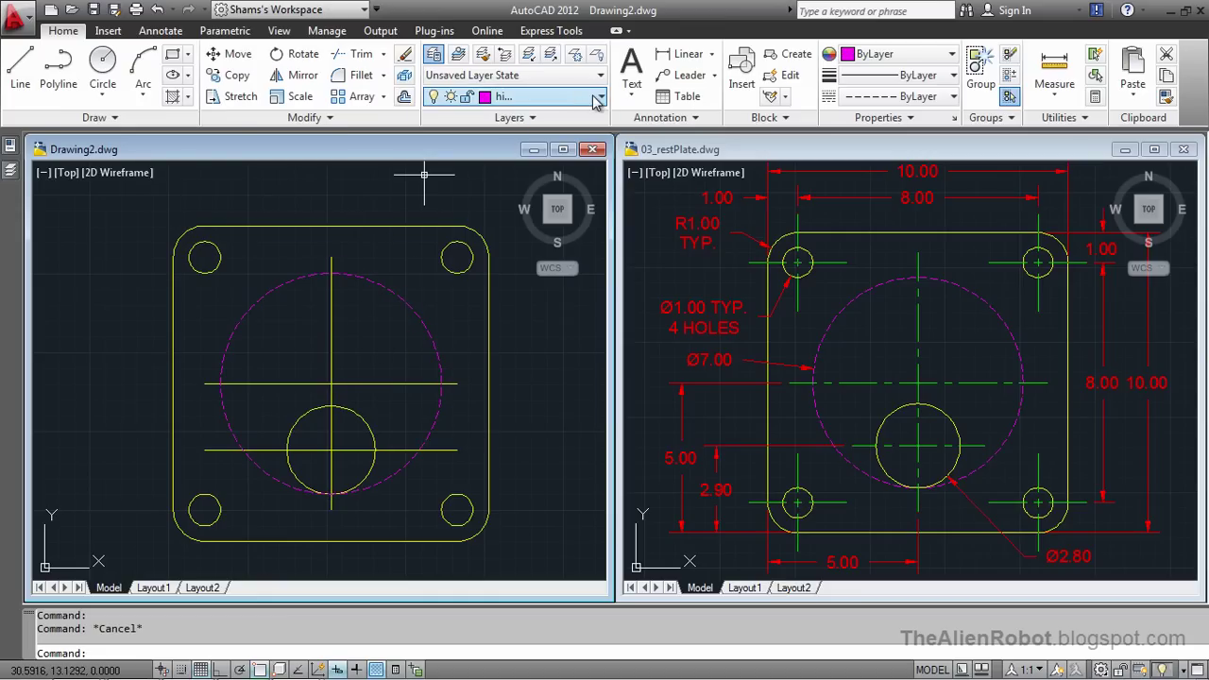
# - Make the centre lines layer current
pyautogui.moveTo(5, 180)
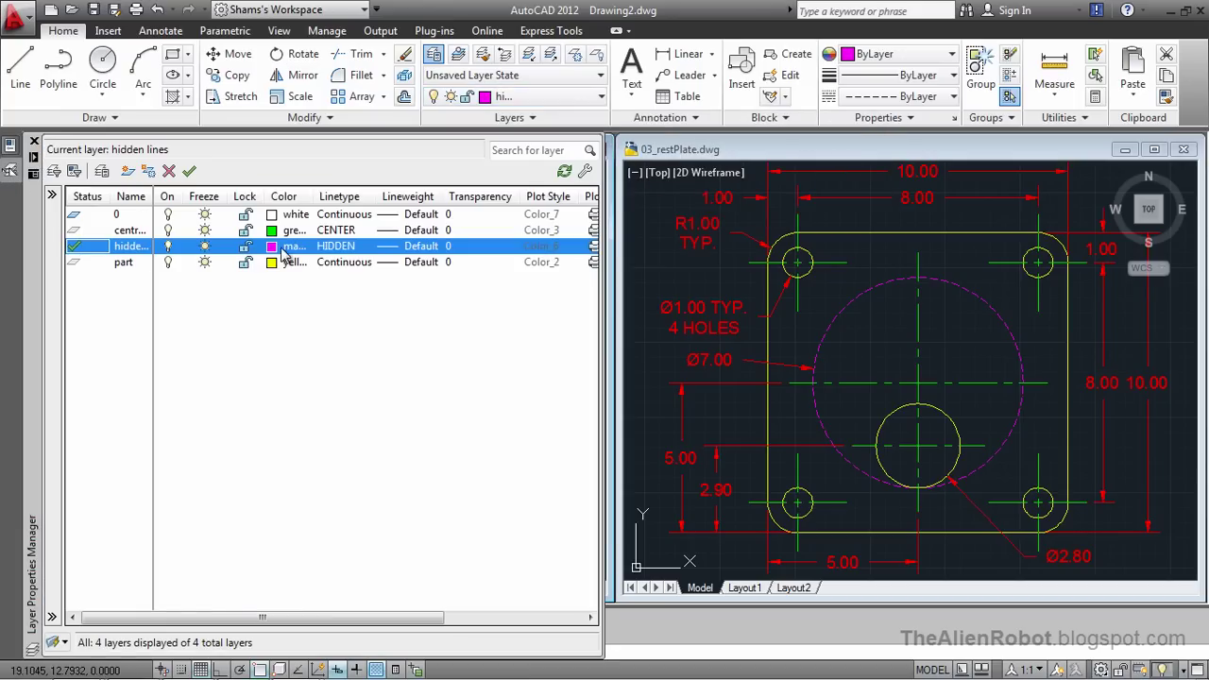
pyautogui.doubleClick(128, 232)
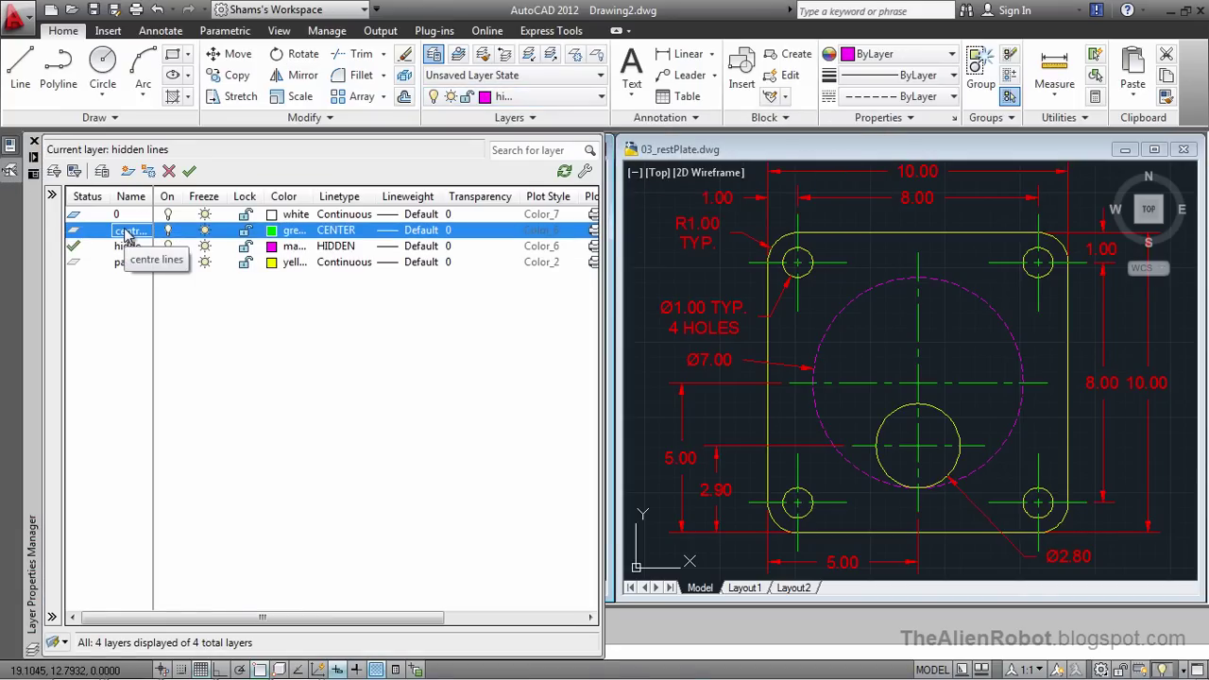
pyautogui.press('Escape')
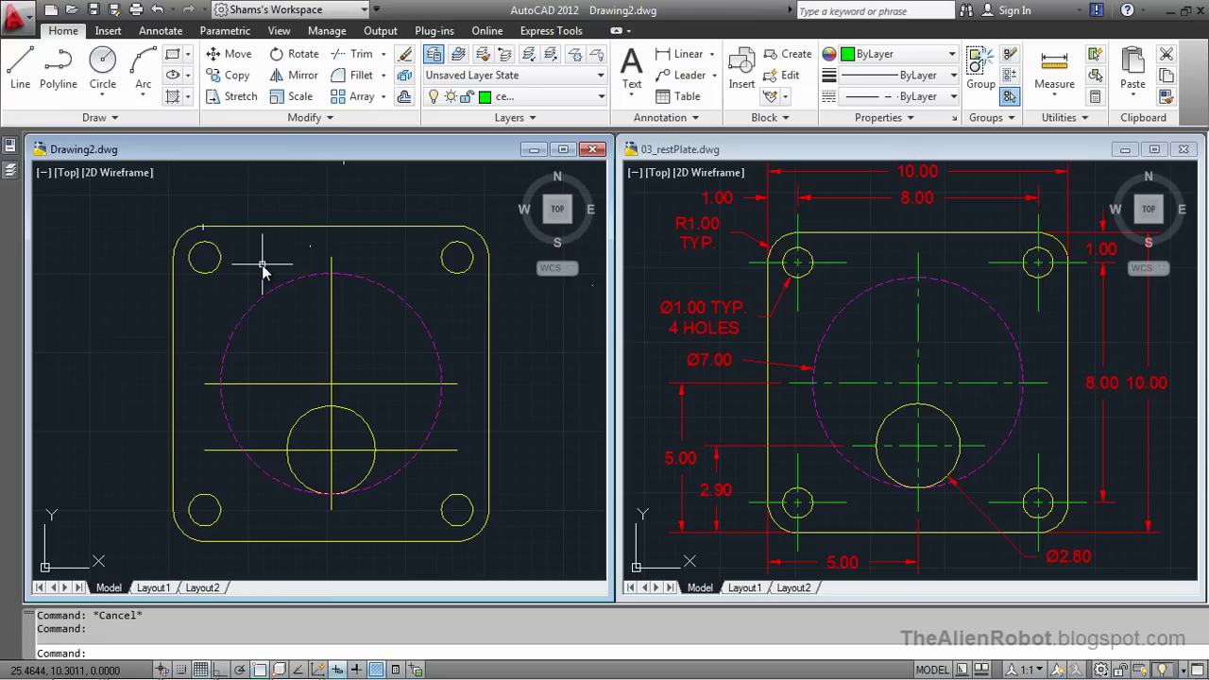
# - Draw a horizontal line across the top-left corner hole from quadrant to quadrant
pyautogui.scroll(5, 262, 274)
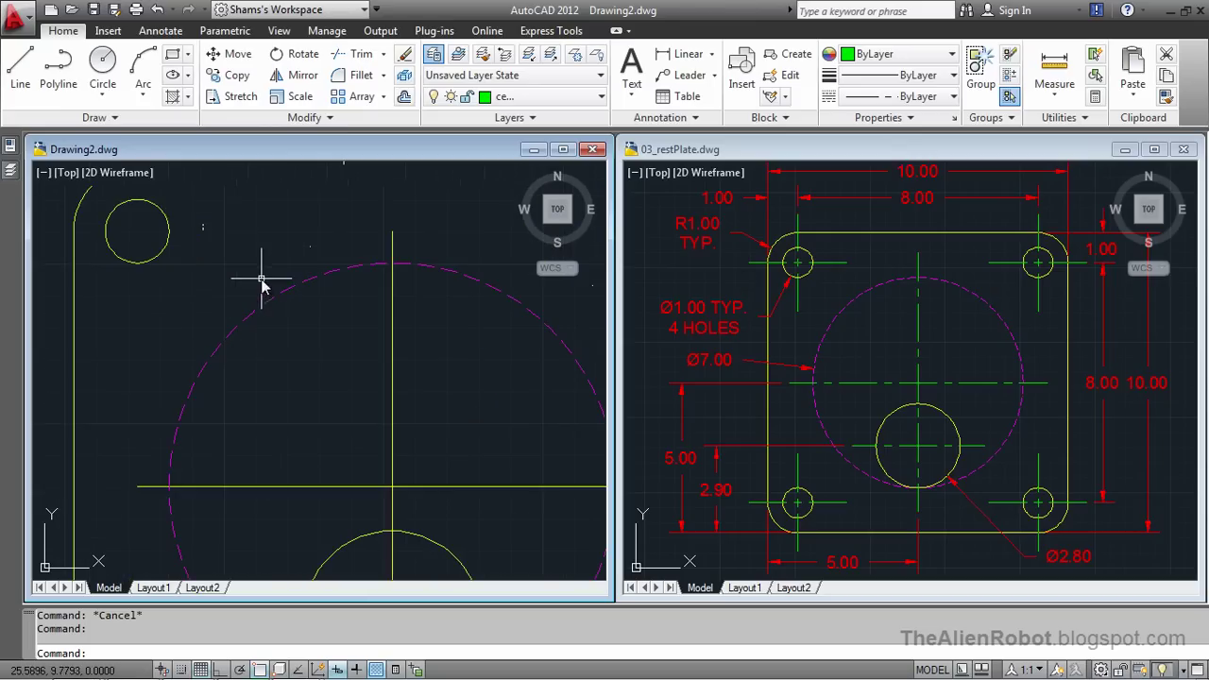
pyautogui.moveTo(188, 247); pyautogui.dragTo(267, 349, button='middle')
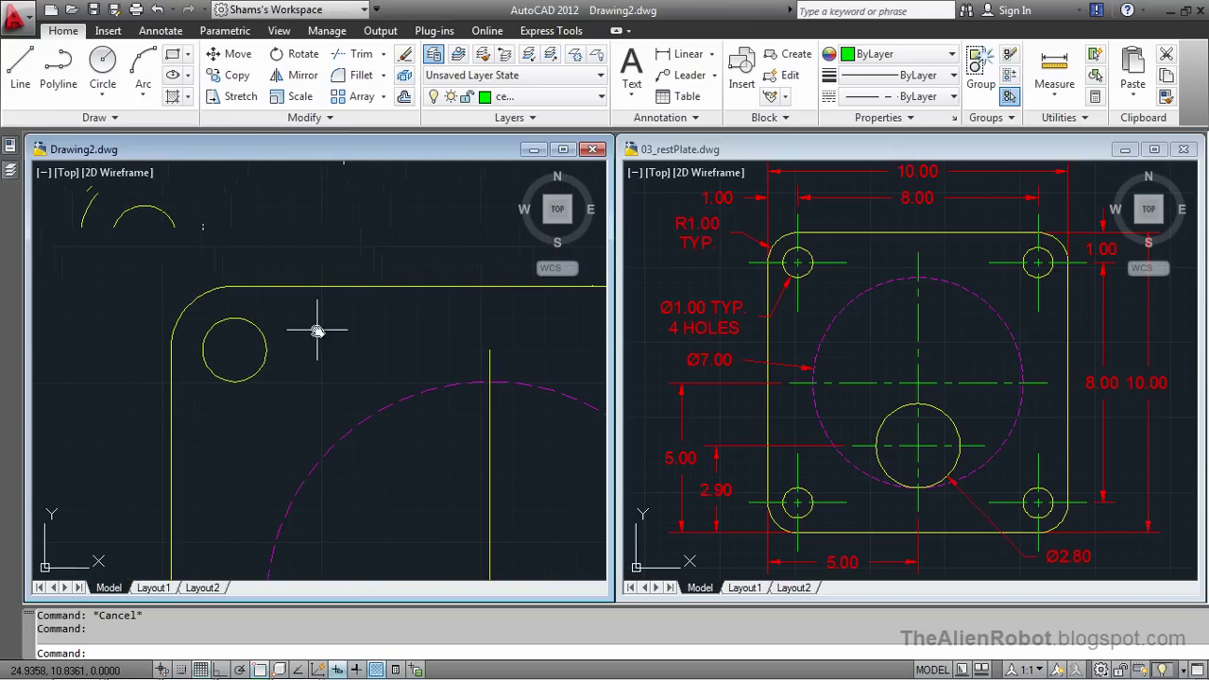
pyautogui.click(19, 68)
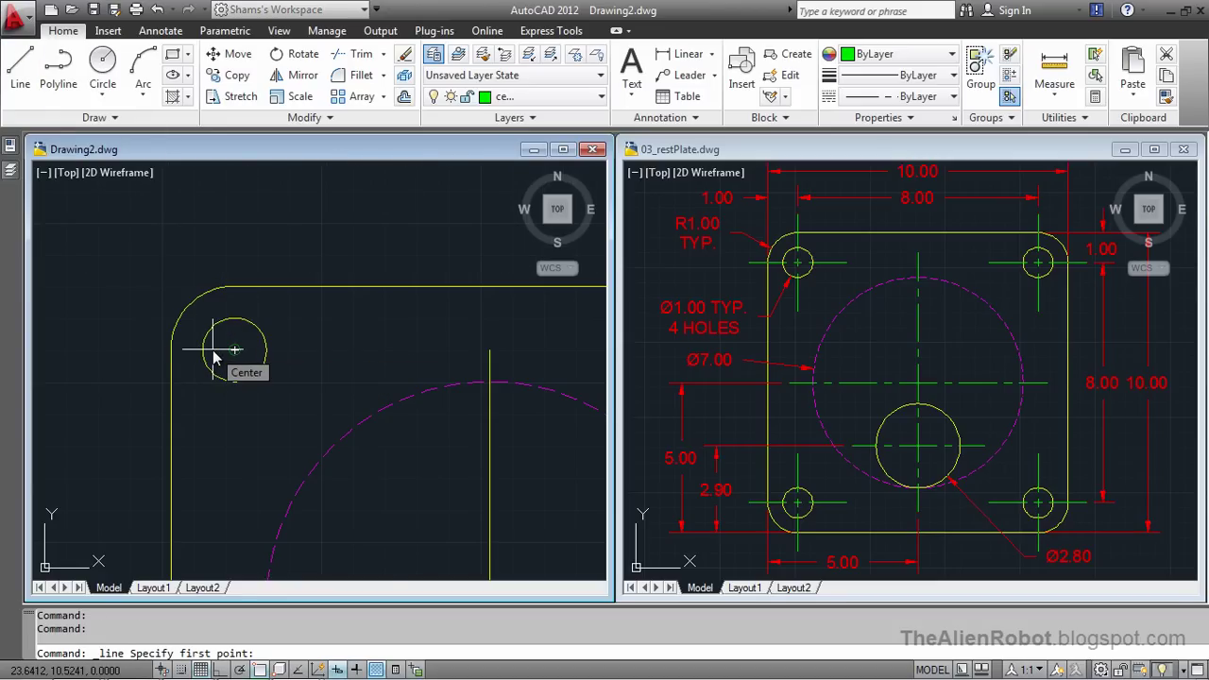
pyautogui.keyDown('shift'); pyautogui.rightClick(214, 357); pyautogui.keyUp('shift')
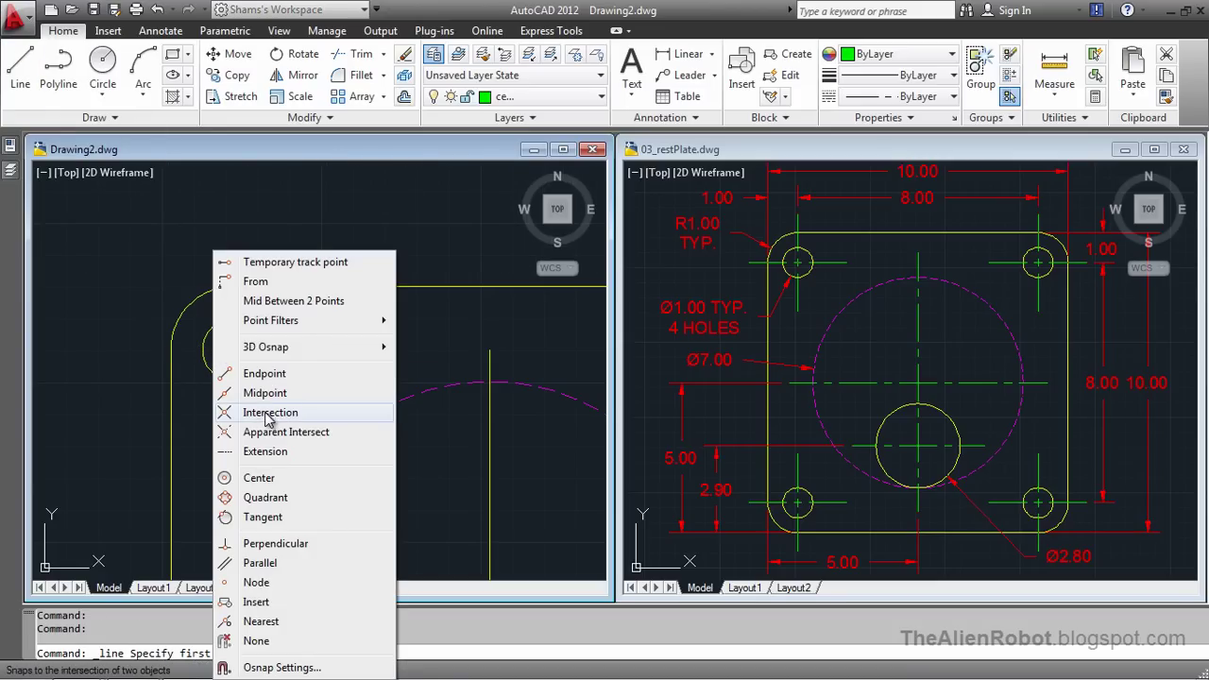
pyautogui.click(264, 497)
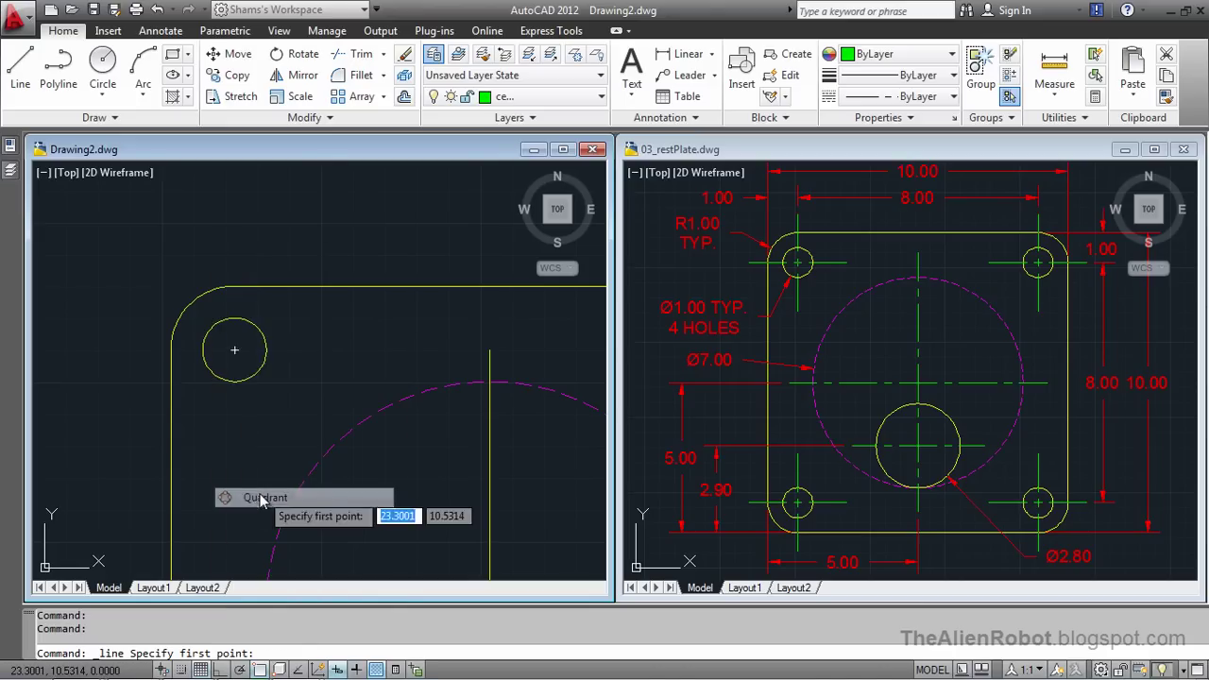
pyautogui.click(204, 351)
pyautogui.keyDown('shift'); pyautogui.rightClick(267, 342); pyautogui.keyUp('shift')
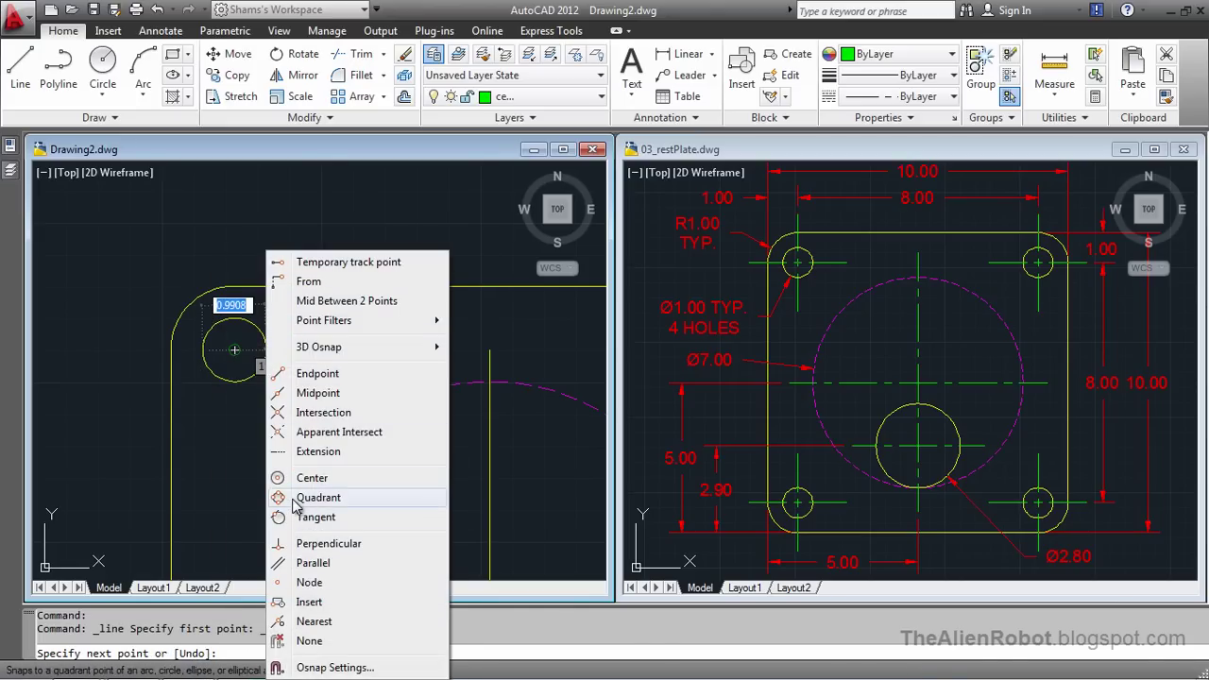
pyautogui.click(293, 498)
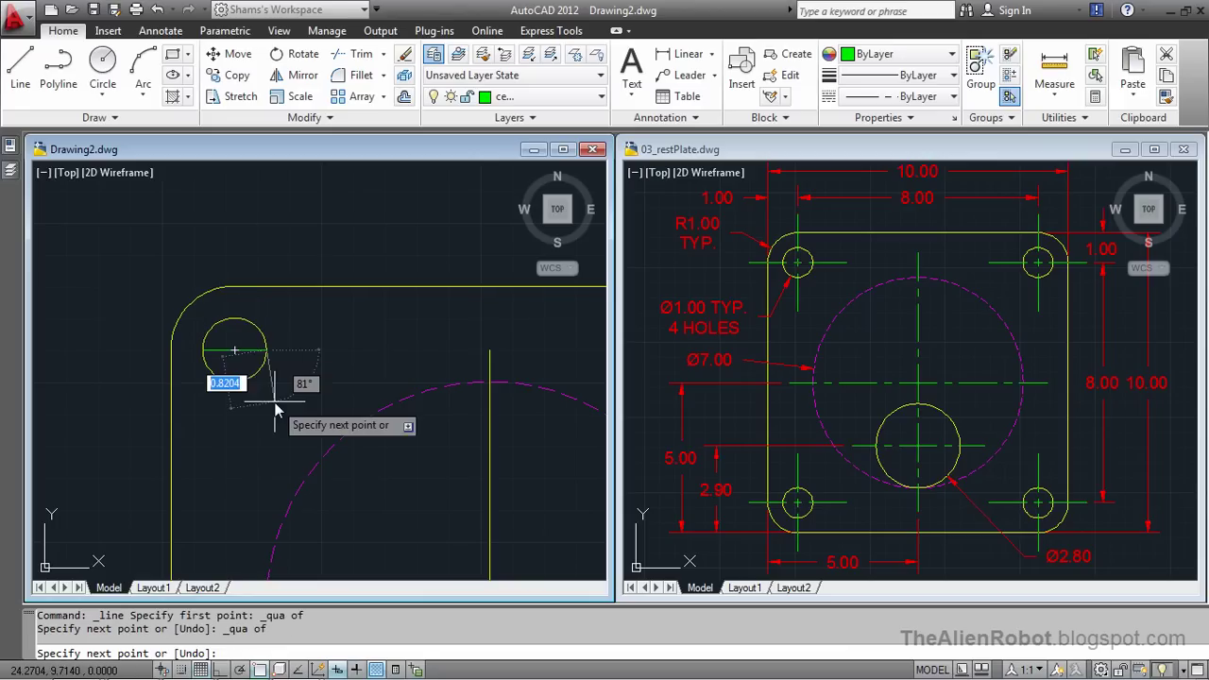
pyautogui.press('Escape')
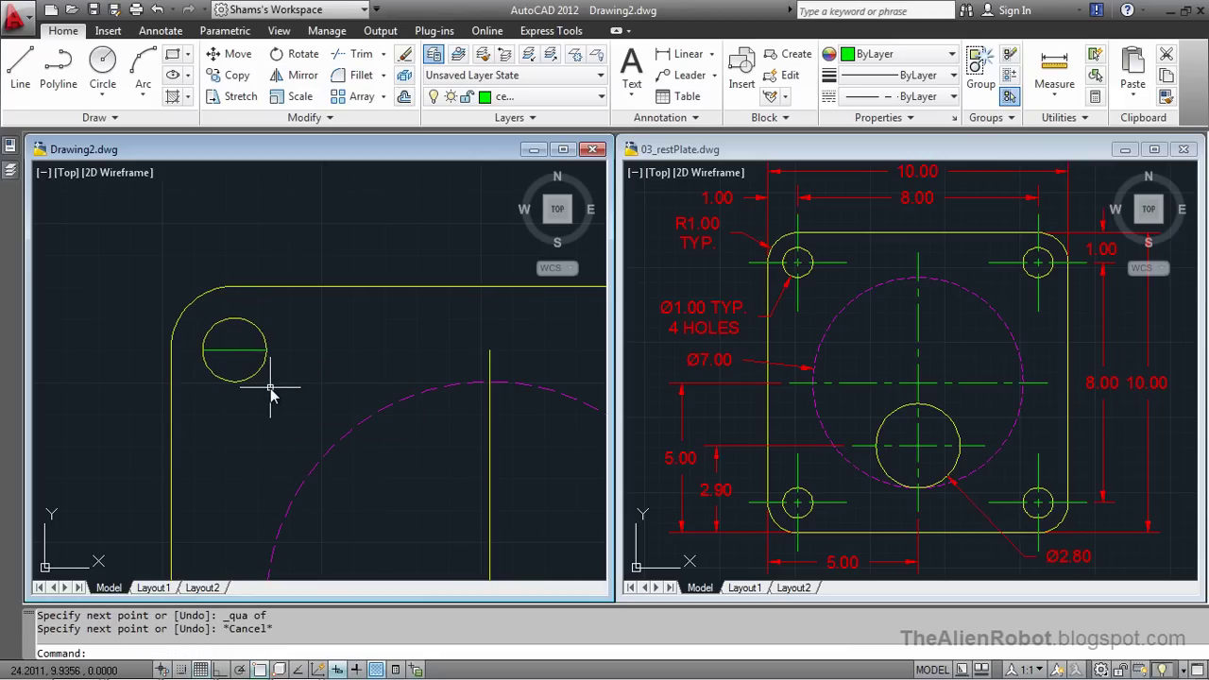
# - Draw a vertical line across the same hole from top to bottom quadrant
pyautogui.press('Return')
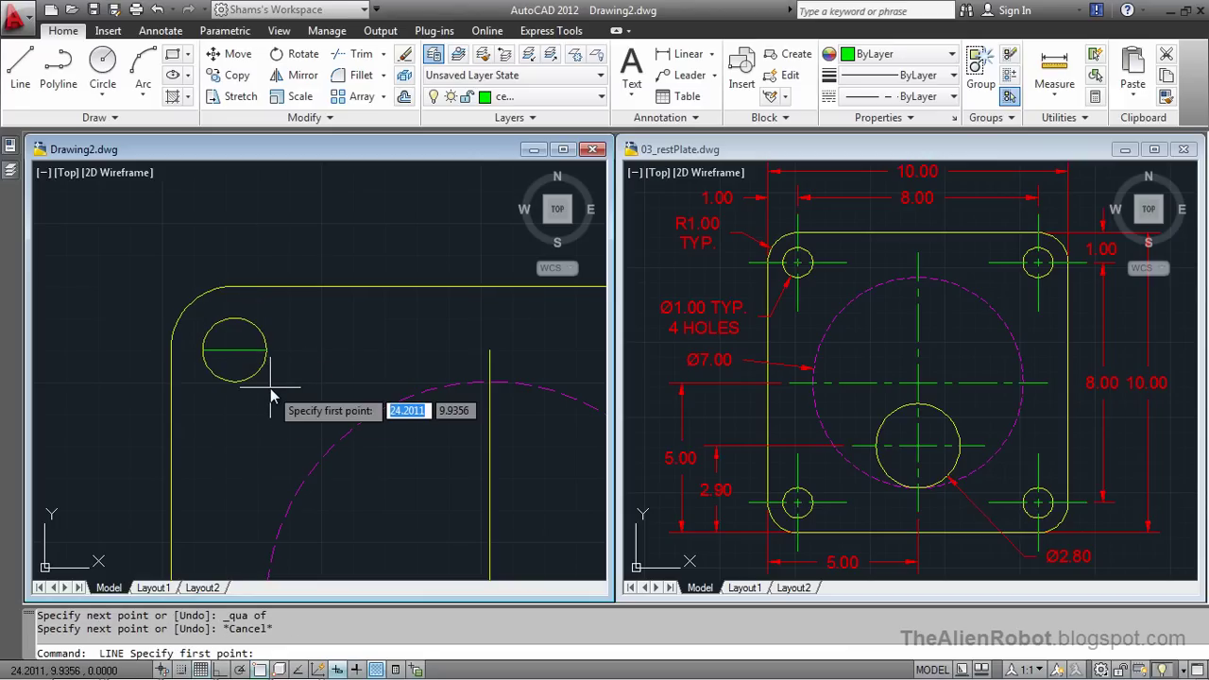
pyautogui.keyDown('shift'); pyautogui.rightClick(225, 401); pyautogui.keyUp('shift')
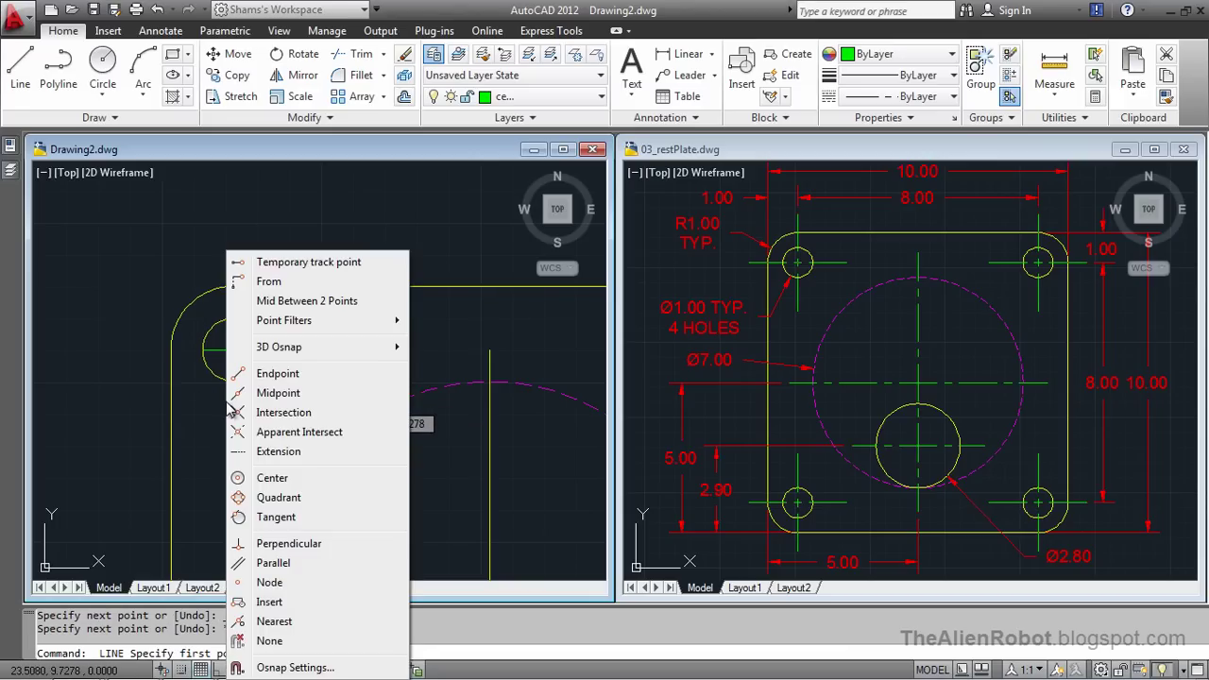
pyautogui.click(272, 495)
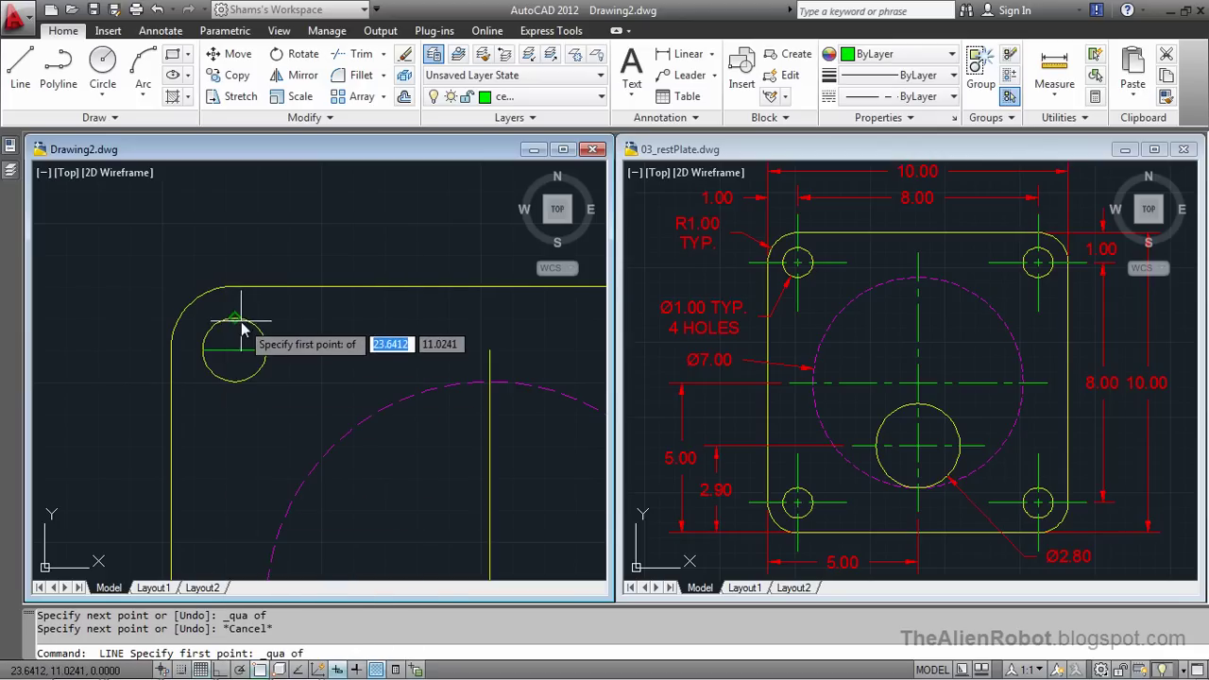
pyautogui.click(240, 321)
pyautogui.keyDown('shift'); pyautogui.rightClick(242, 399); pyautogui.keyUp('shift')
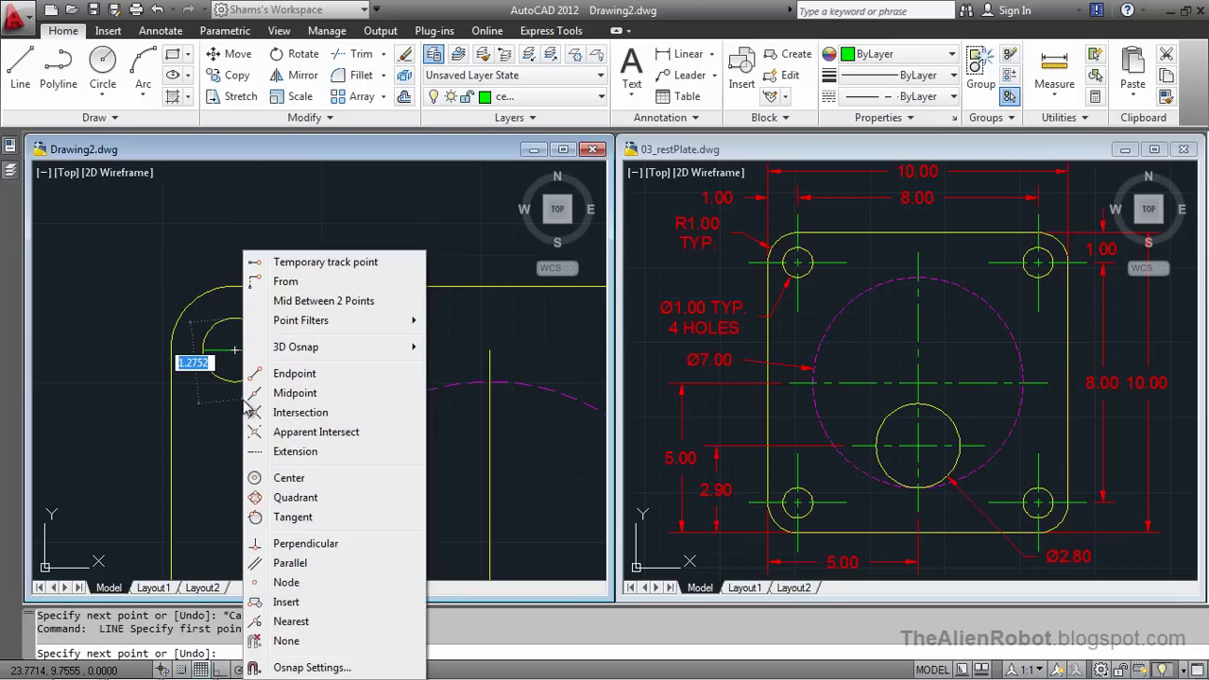
pyautogui.click(288, 496)
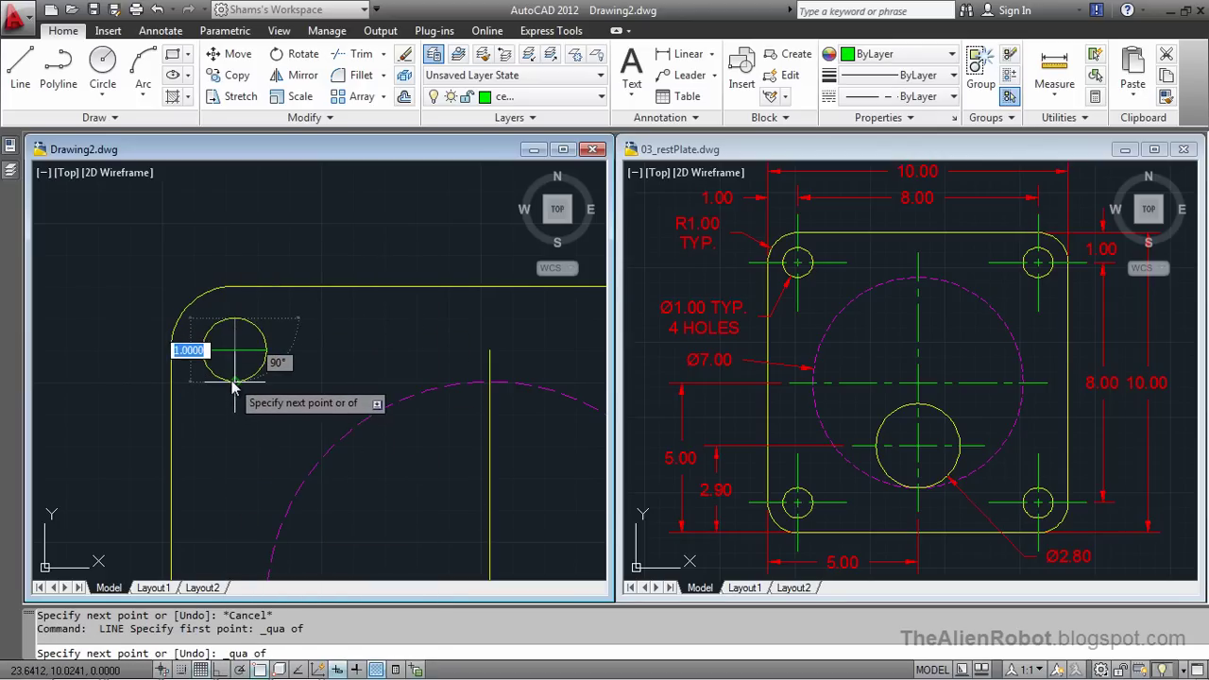
pyautogui.press('Escape')
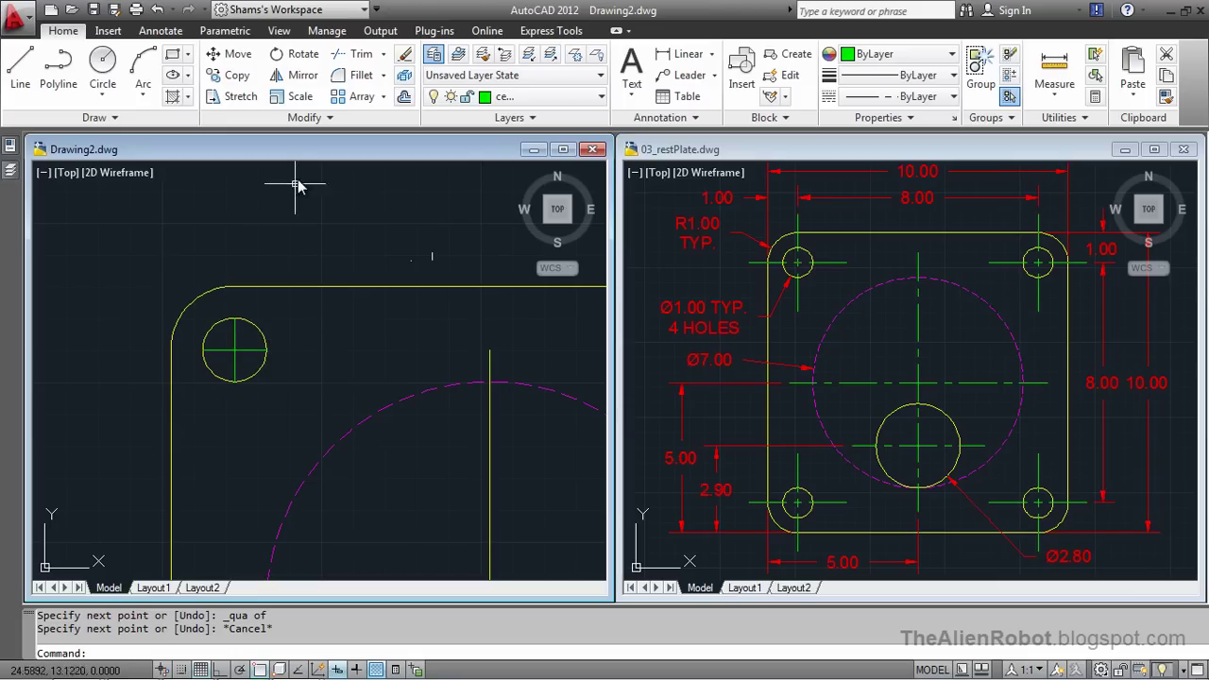
# - Scale up the top-left hole's centre-line cross about the hole centre, then view the whole plate
pyautogui.click(300, 99)
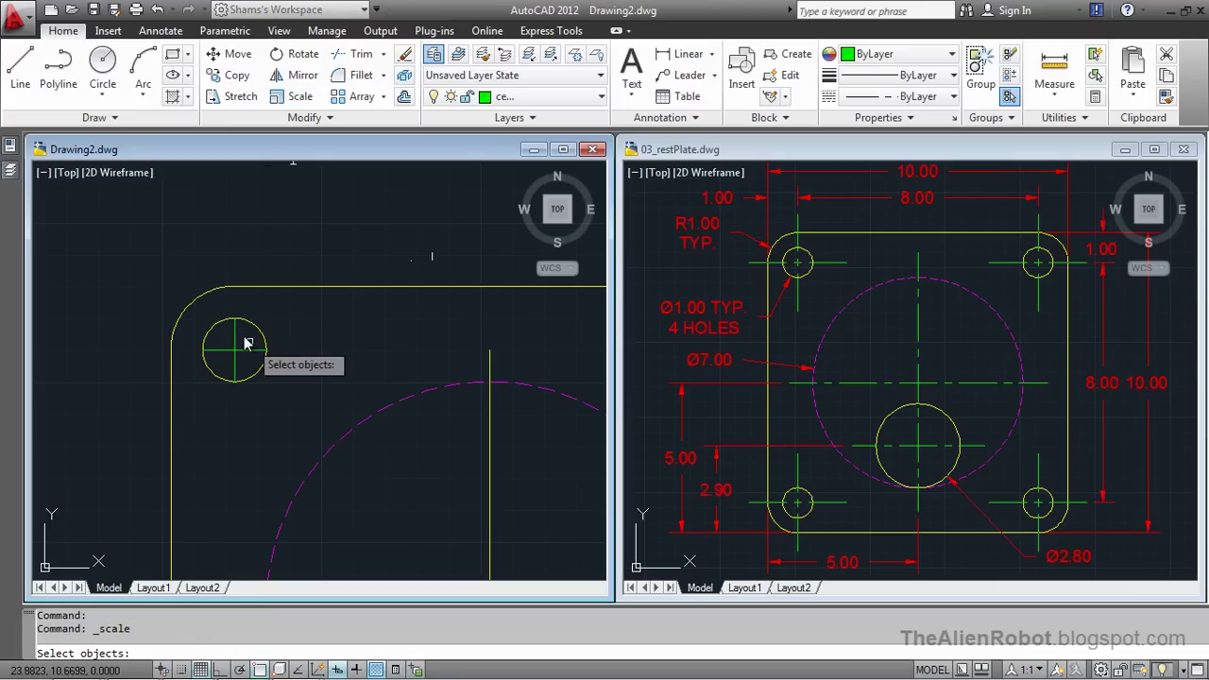
pyautogui.click(244, 337)
pyautogui.click(225, 370)
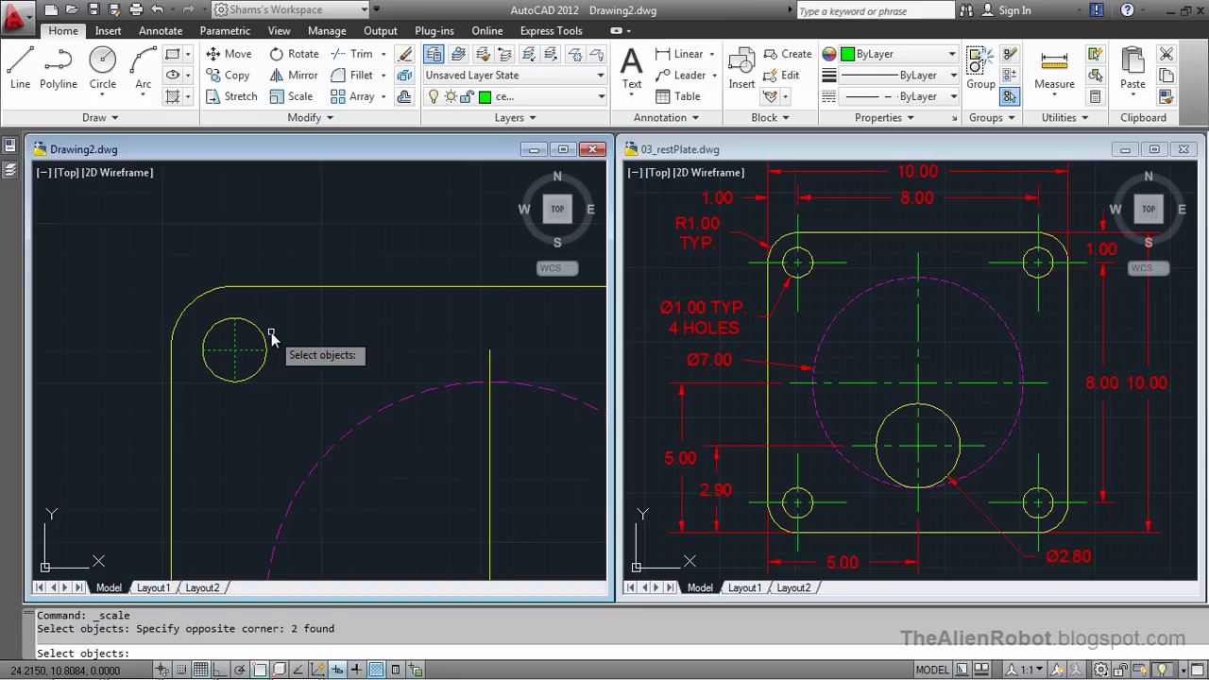
pyautogui.press('Return')
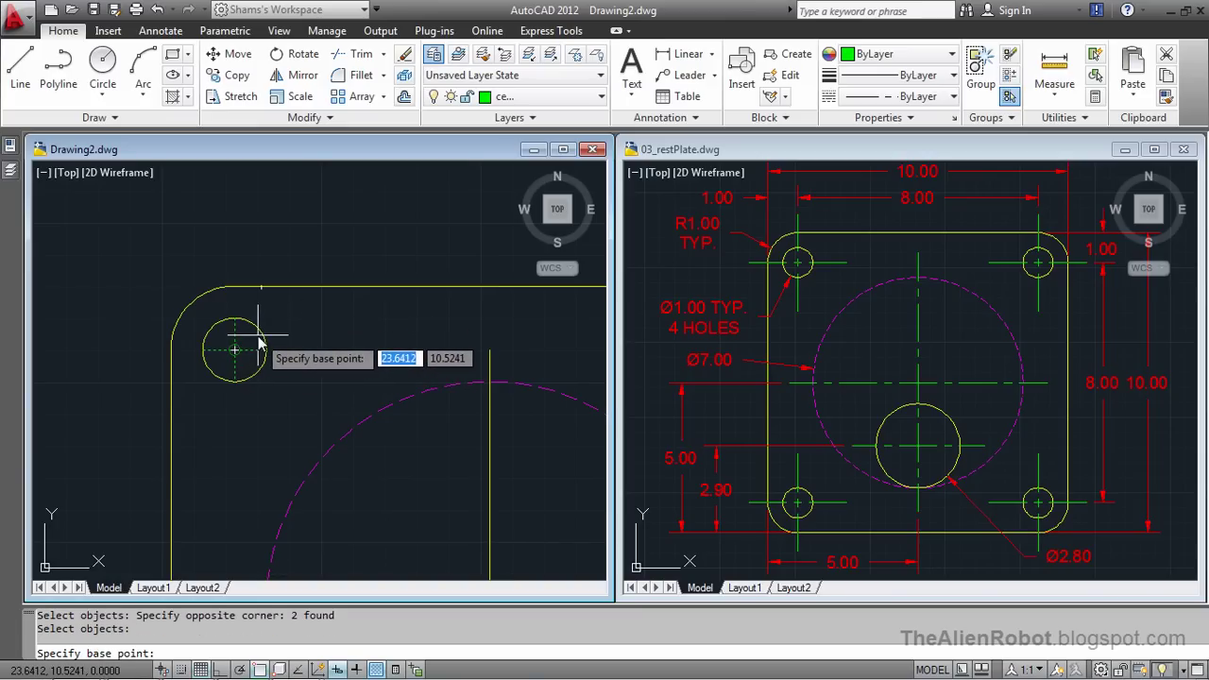
pyautogui.click(254, 347)
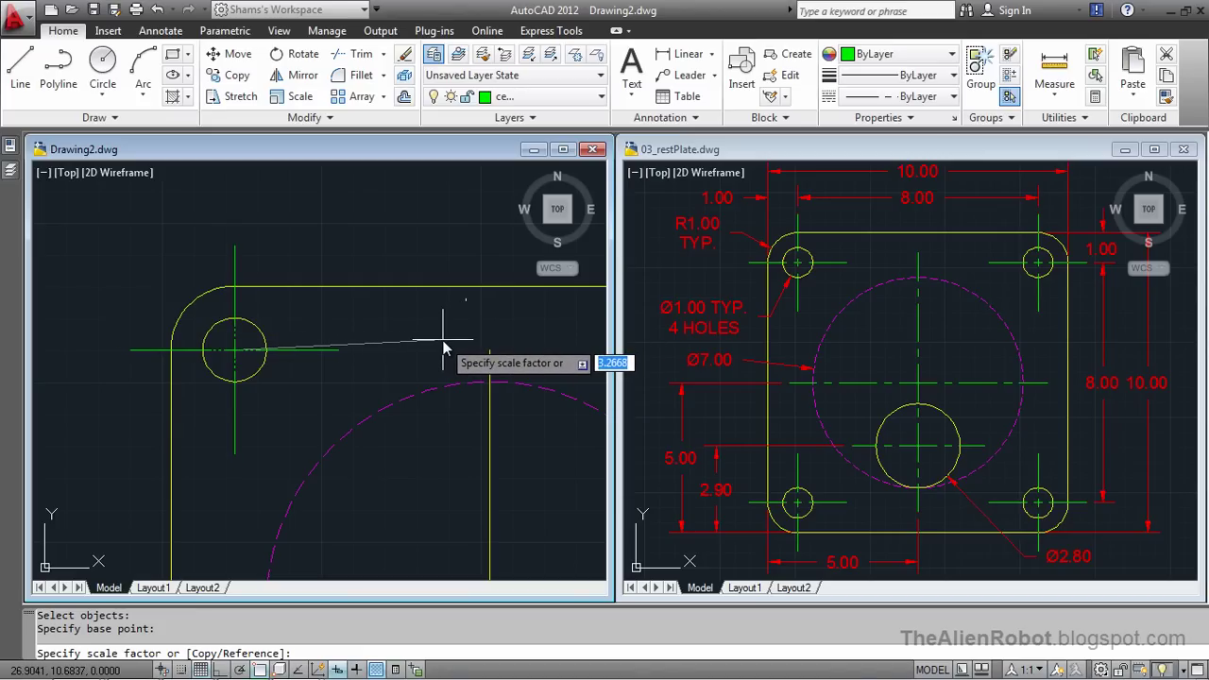
pyautogui.click(443, 348)
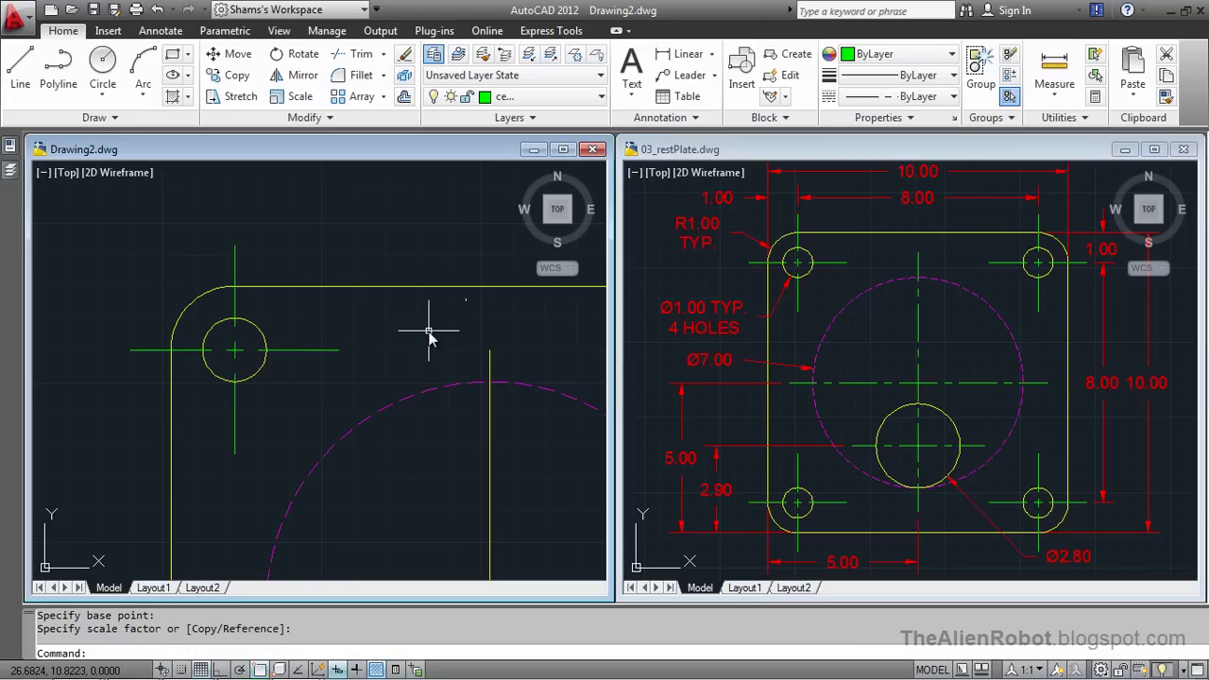
pyautogui.scroll(-4, 397, 327)
pyautogui.moveTo(410, 367); pyautogui.dragTo(353, 337, button='middle')
pyautogui.scroll(3, 393, 369)
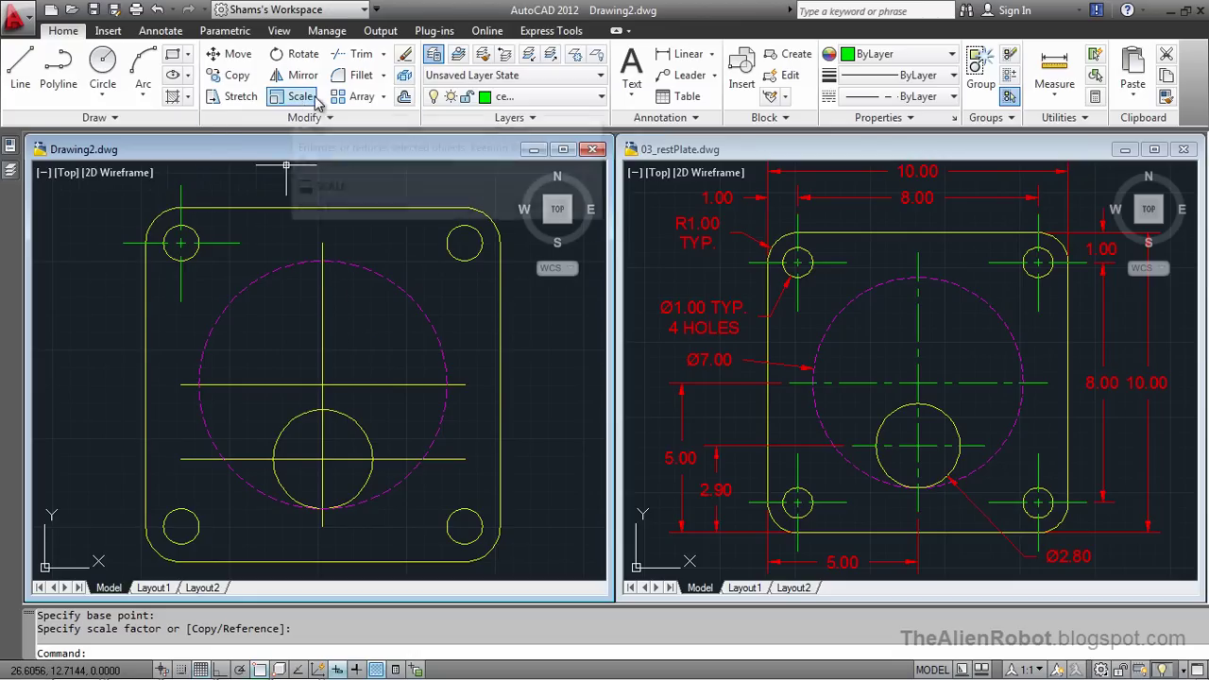
# - Copy the top-left centre-line cross onto the top-right, bottom-right and bottom-left hole centres
pyautogui.click(232, 74)
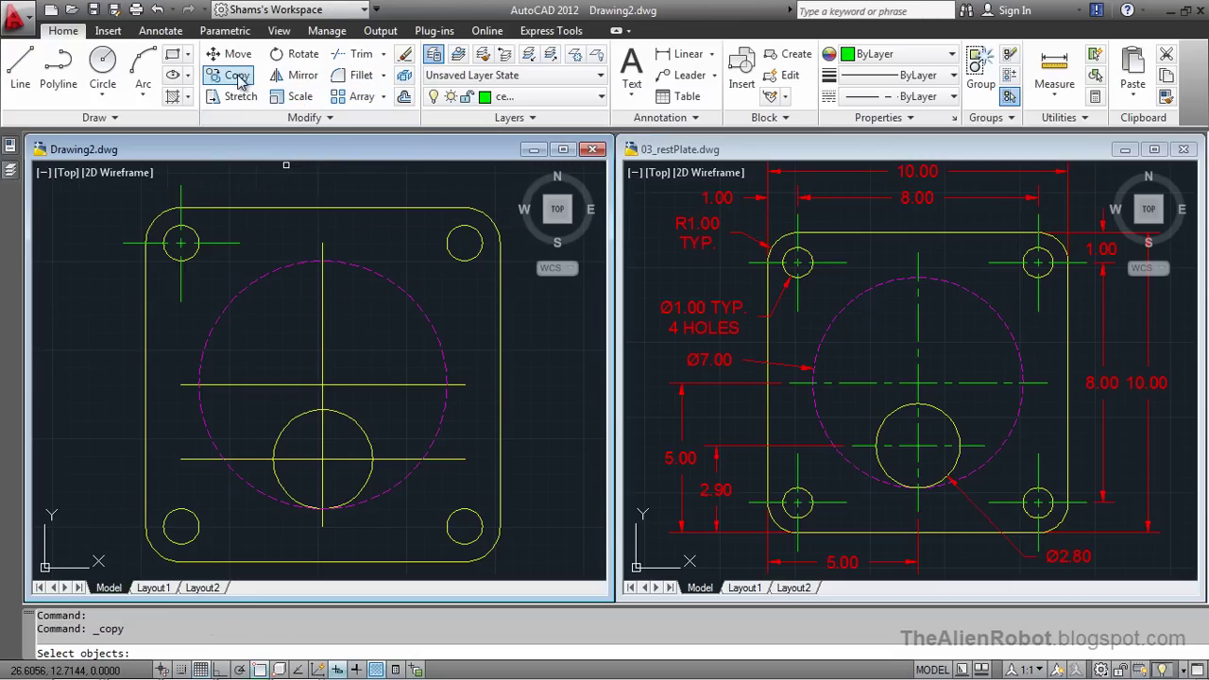
pyautogui.click(217, 244)
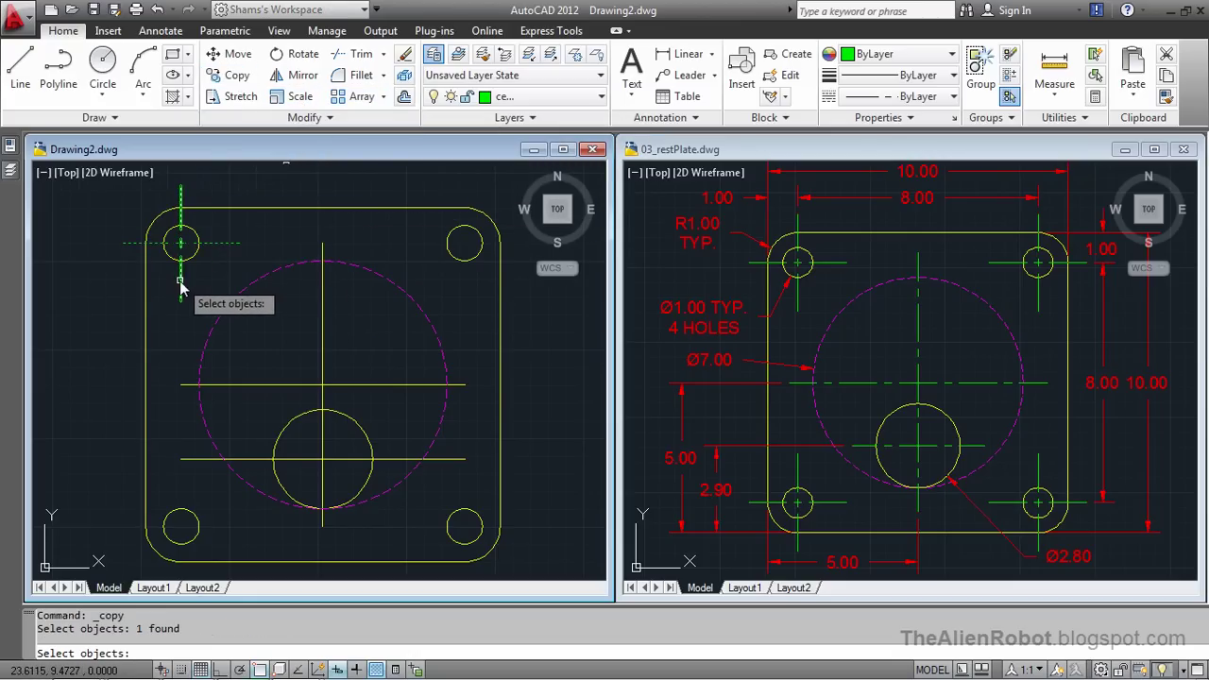
pyautogui.click(180, 281)
pyautogui.press('Return')
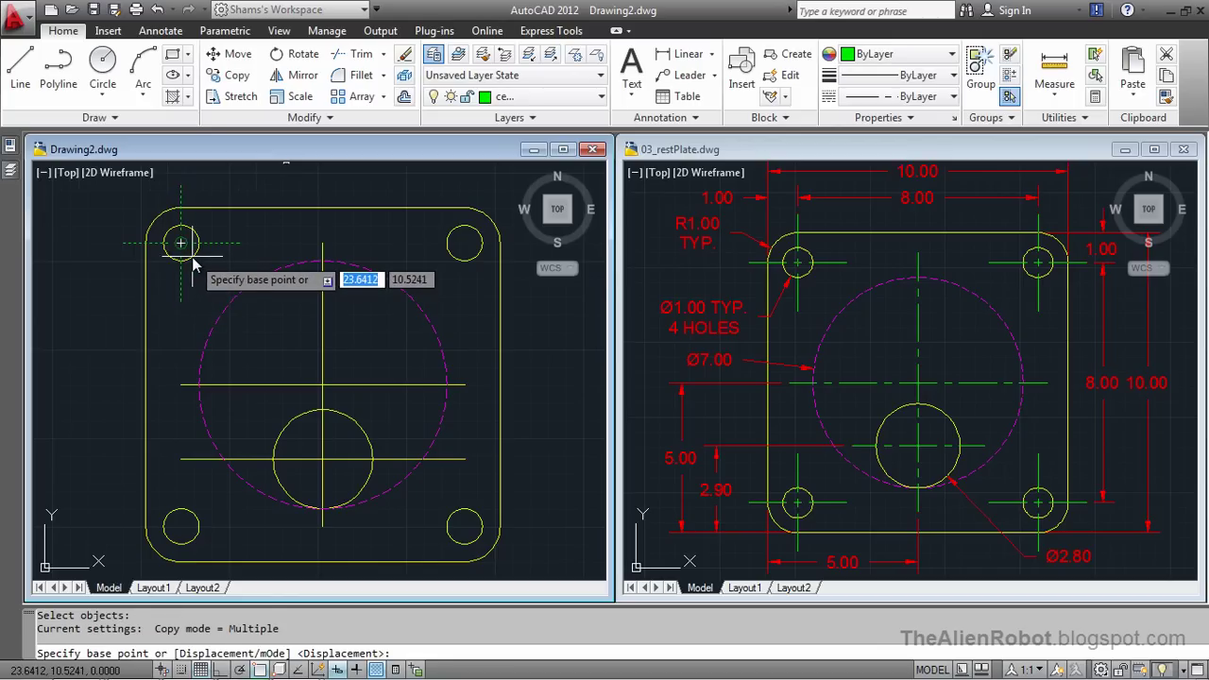
pyautogui.click(180, 243)
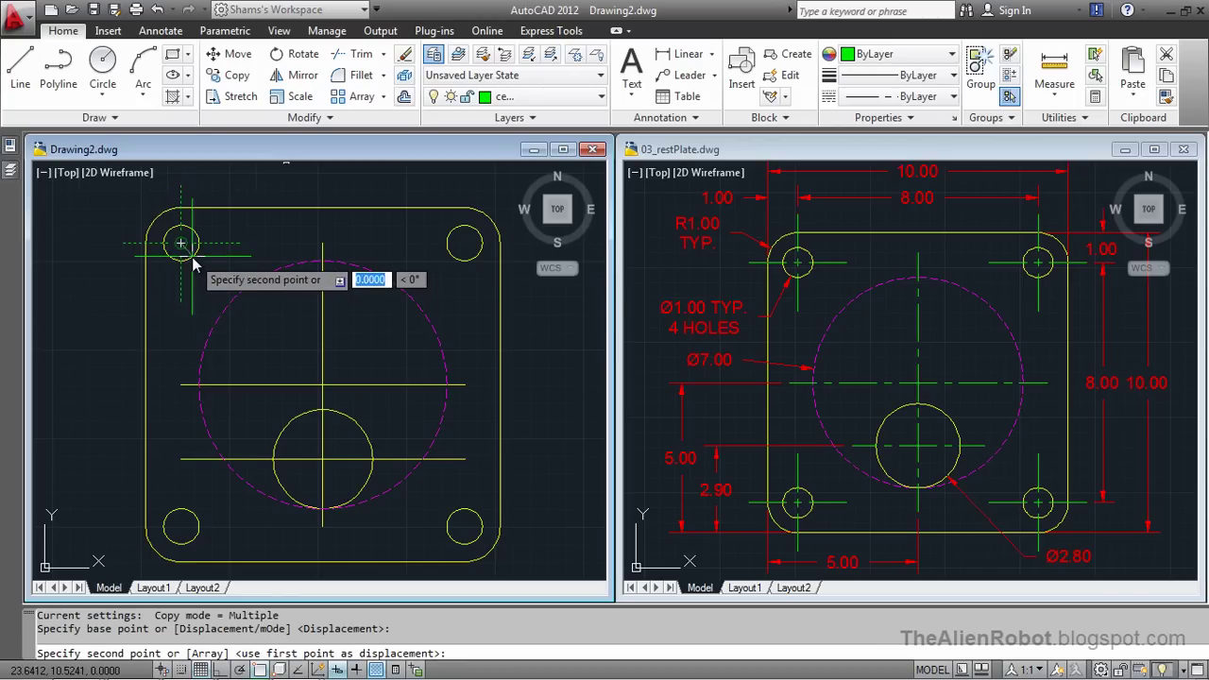
pyautogui.click(464, 246)
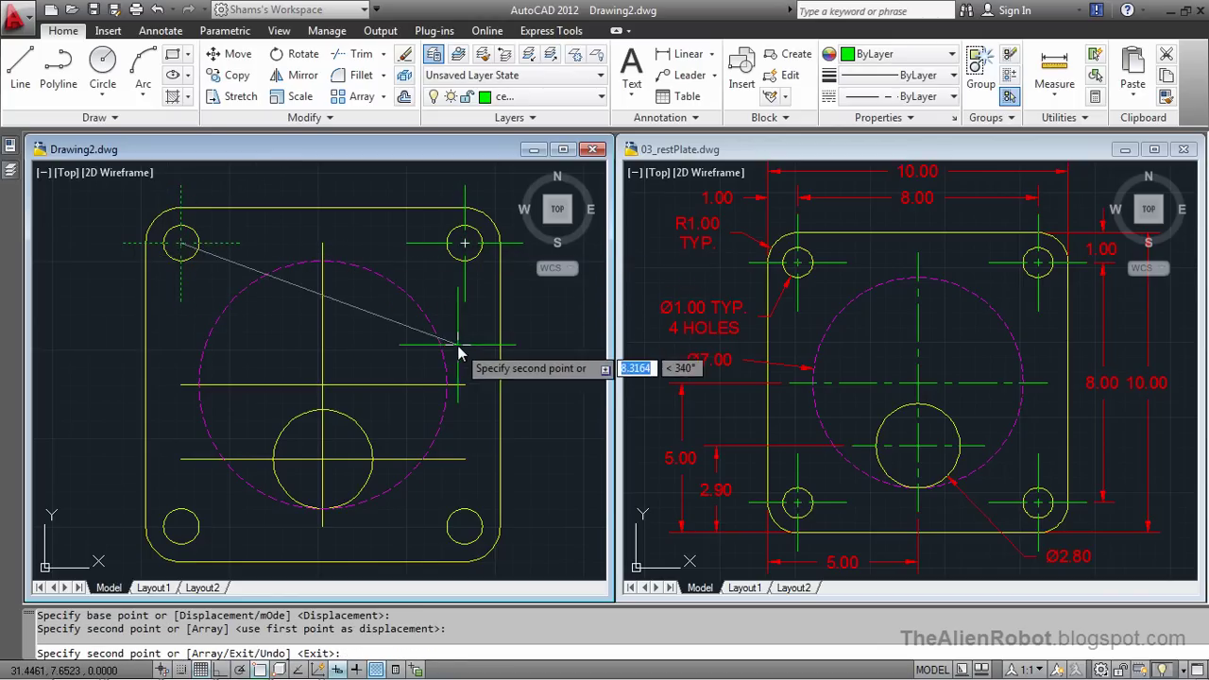
pyautogui.click(464, 526)
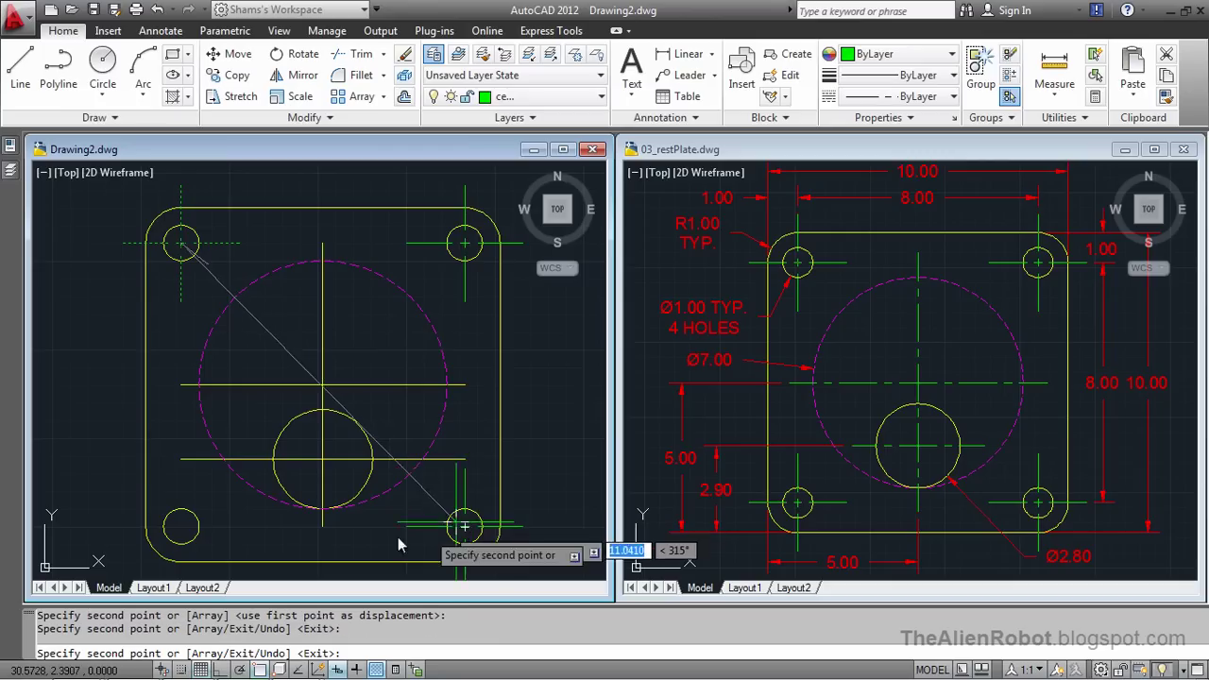
pyautogui.click(197, 525)
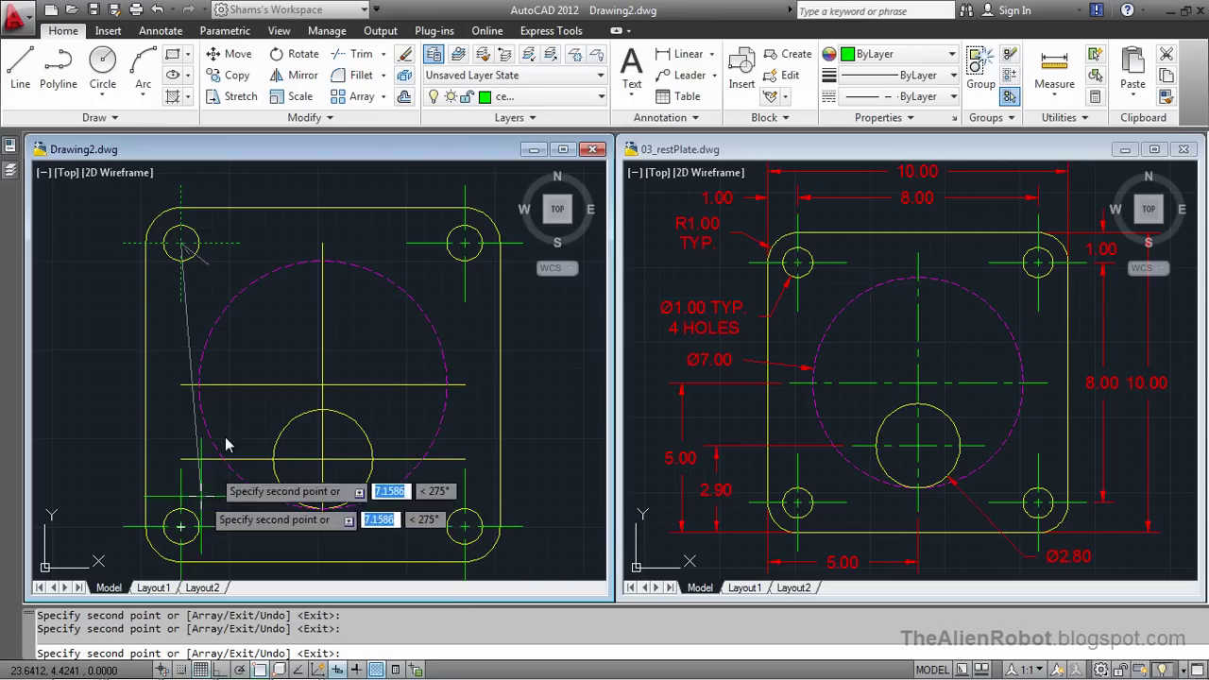
pyautogui.press('Escape')
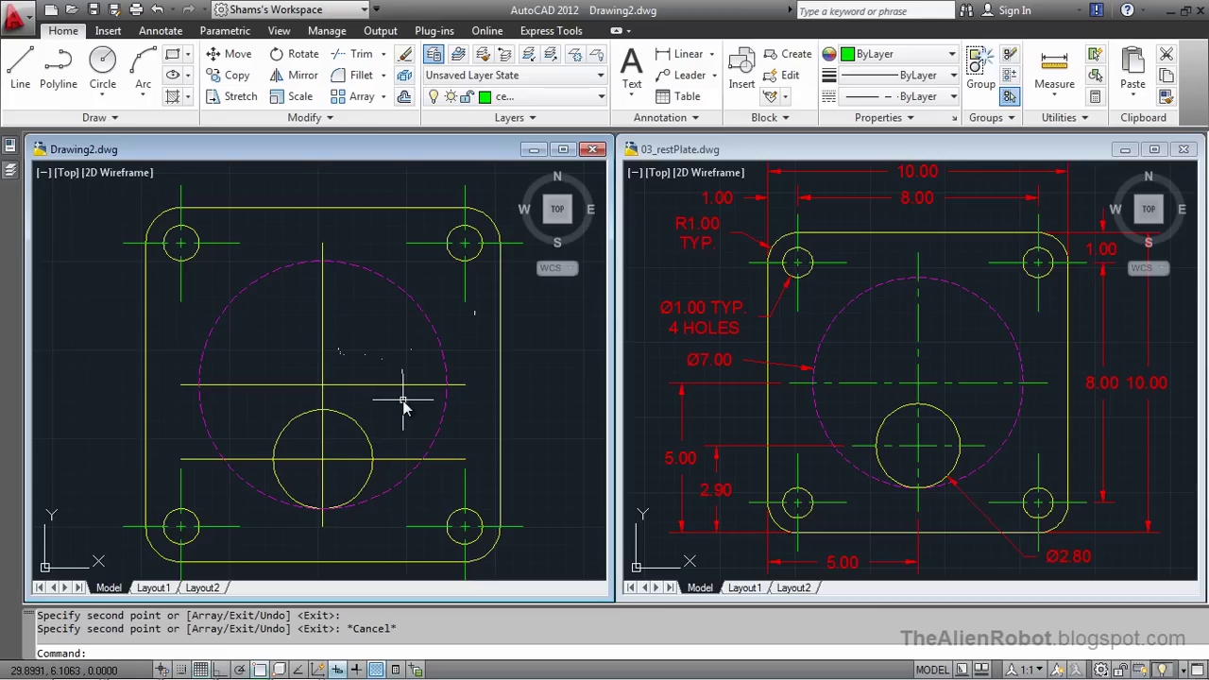
# - Scale the dashed Ø7 circle's two centre lines by 1.0740 about its centre
pyautogui.click(299, 96)
pyautogui.click(323, 368)
pyautogui.click(347, 384)
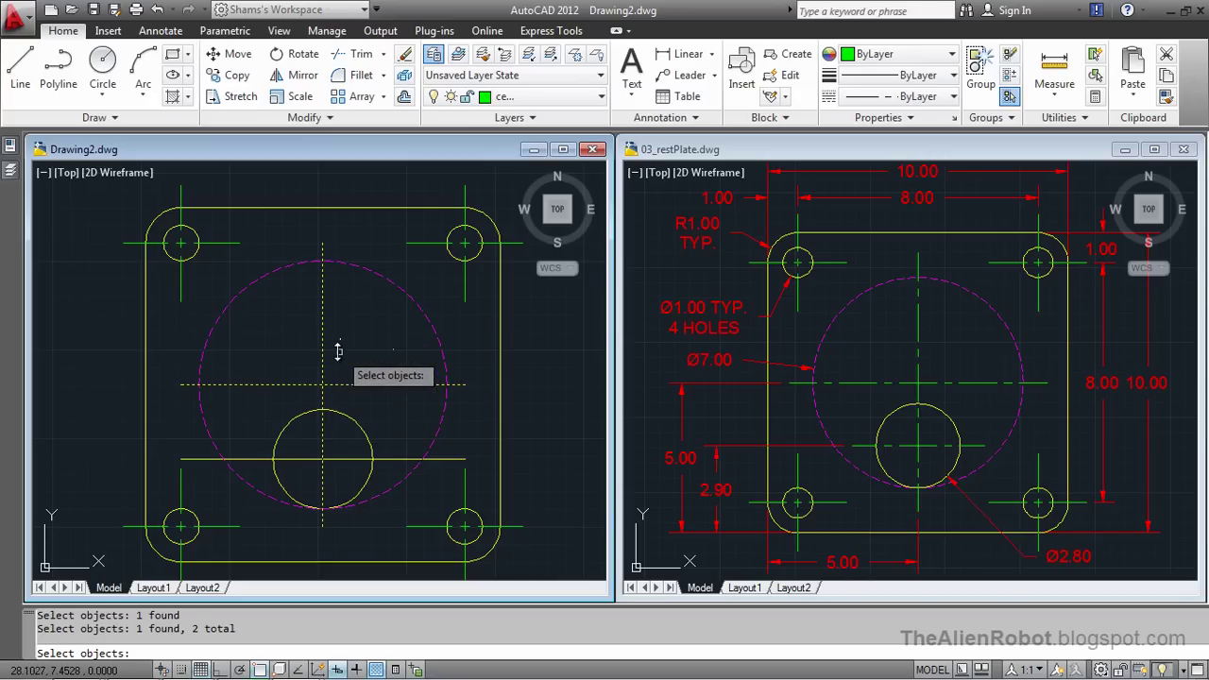
pyautogui.press('Return')
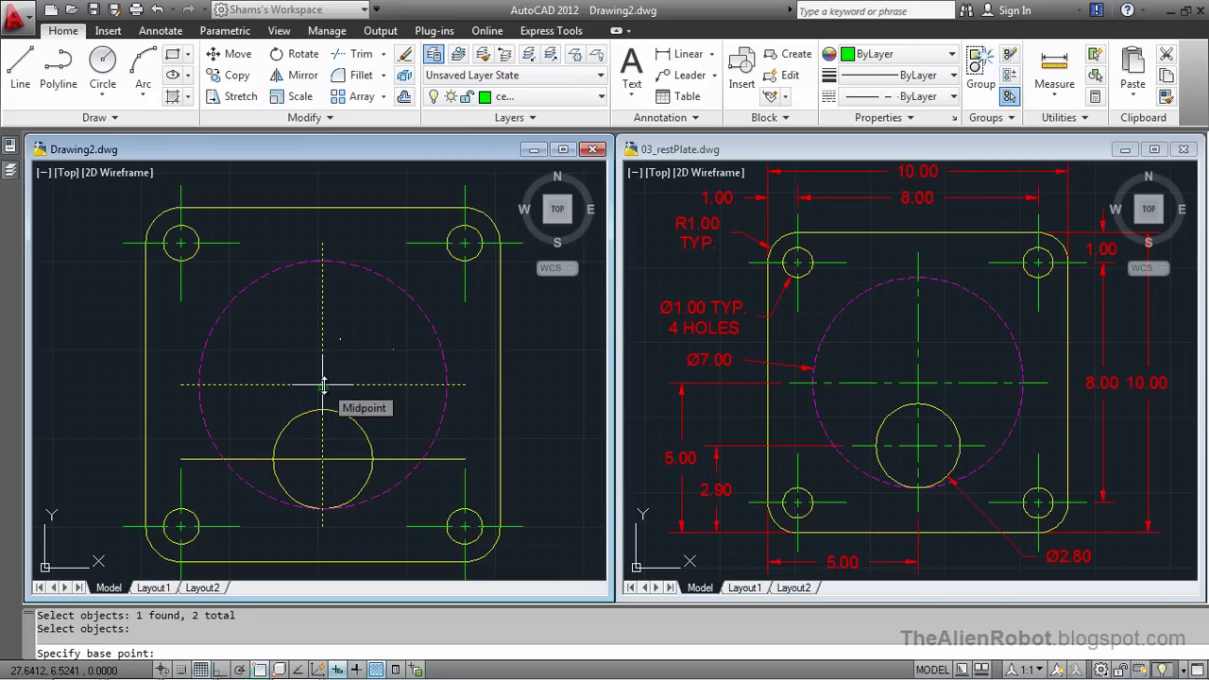
pyautogui.click(429, 326)
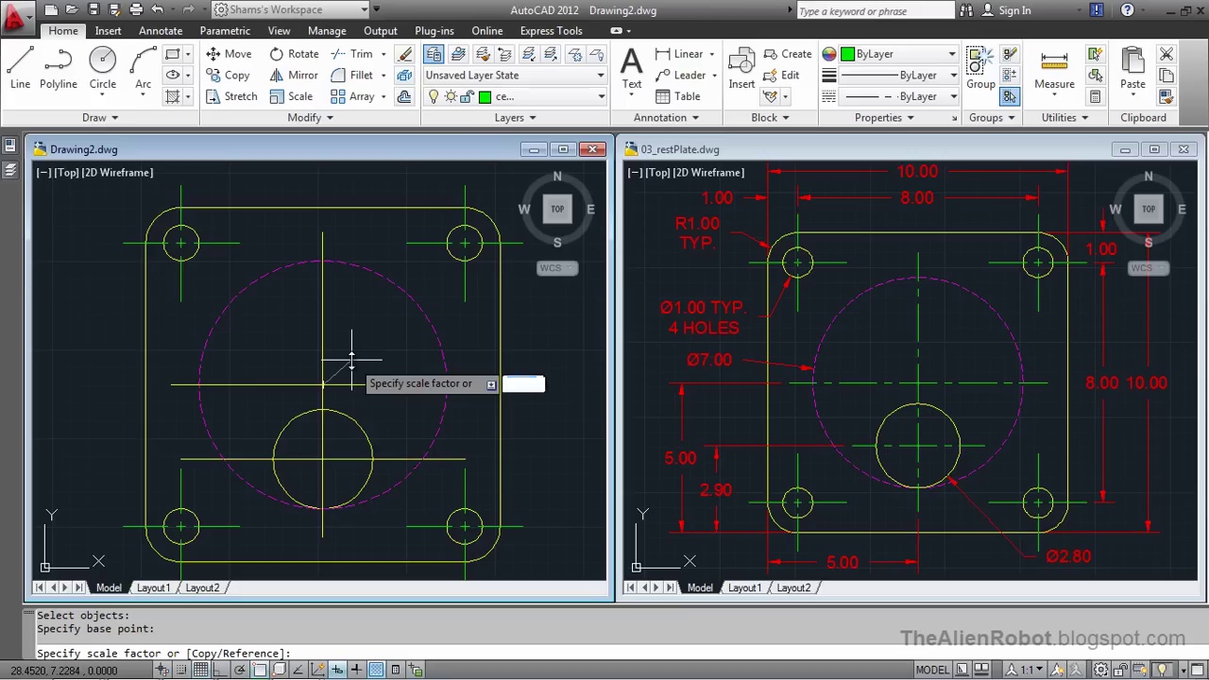
pyautogui.press('Return')
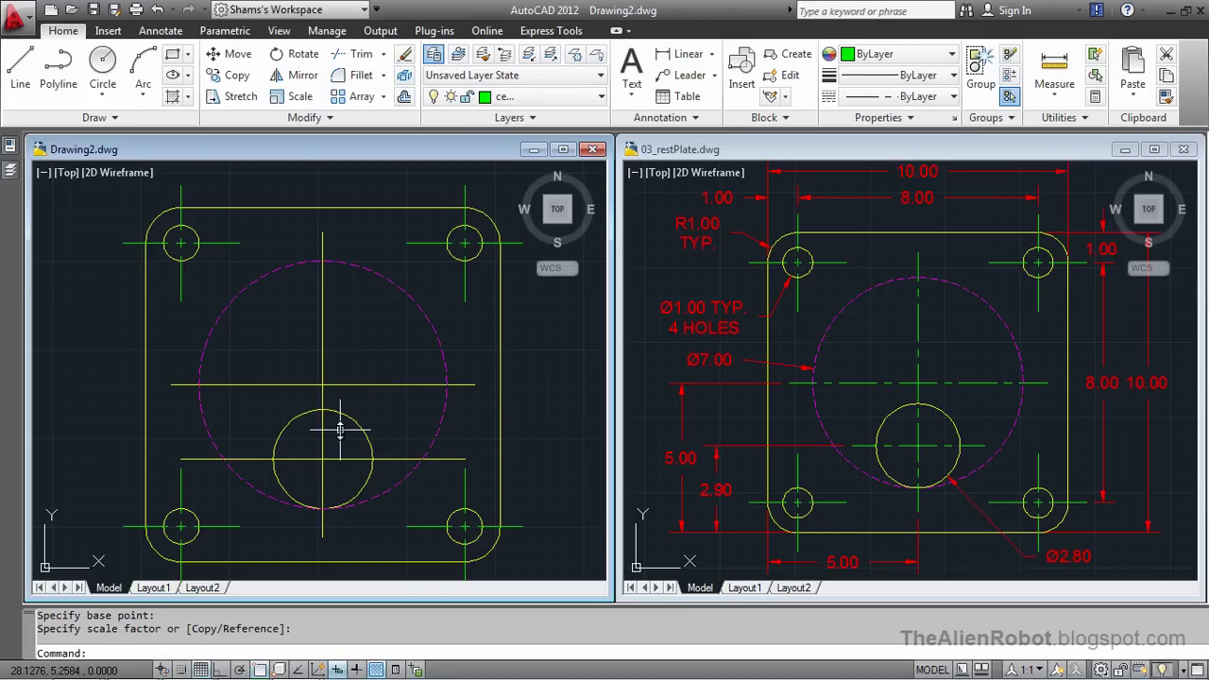
pyautogui.click(102, 61)
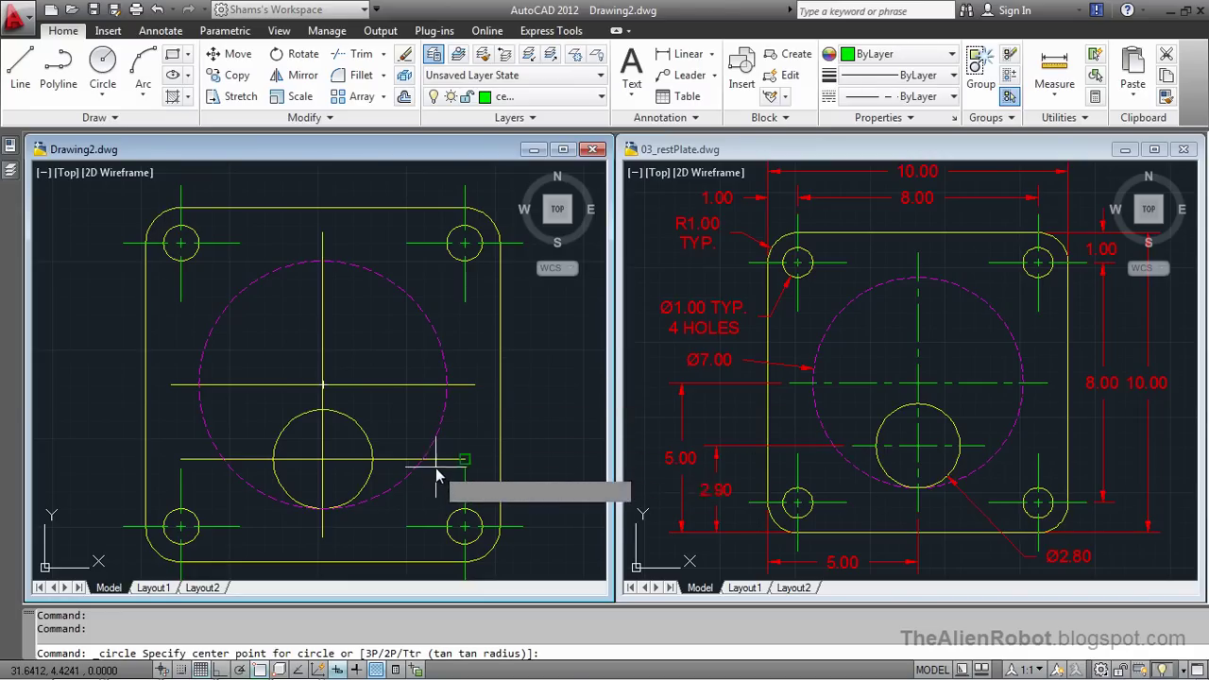
# - Draw a helper circle slightly larger than the Ø2.80 hole and trim the horizontal line's end against it
pyautogui.click(366, 484)
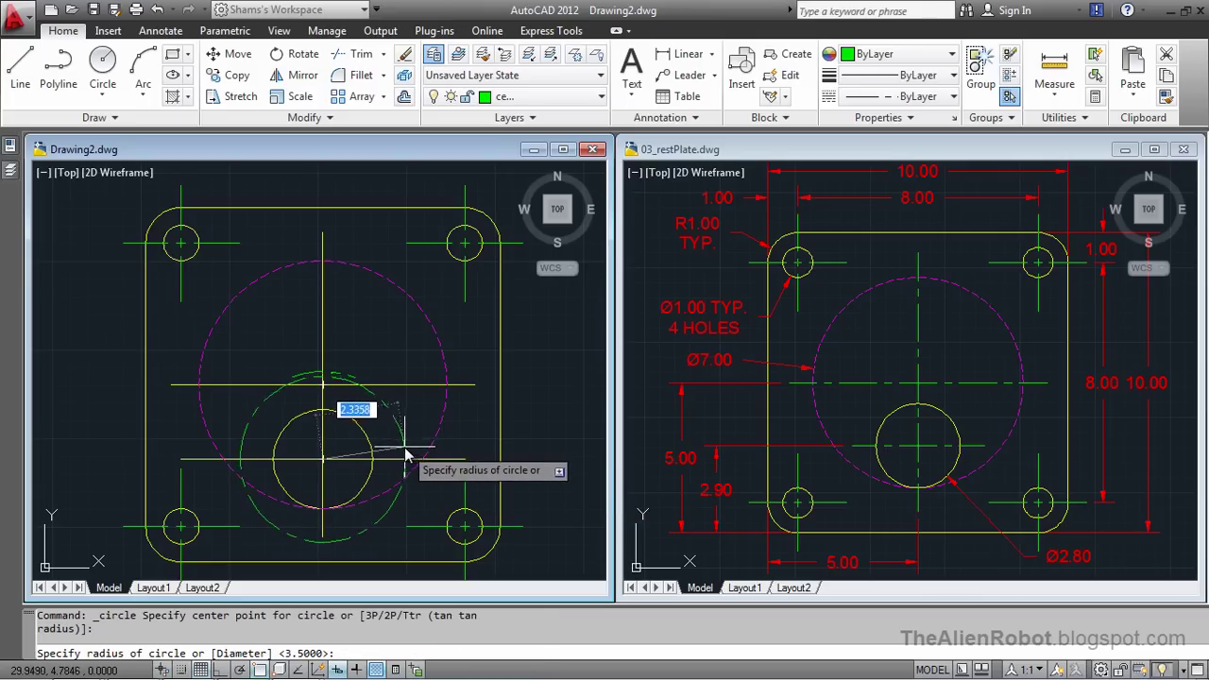
pyautogui.click(406, 456)
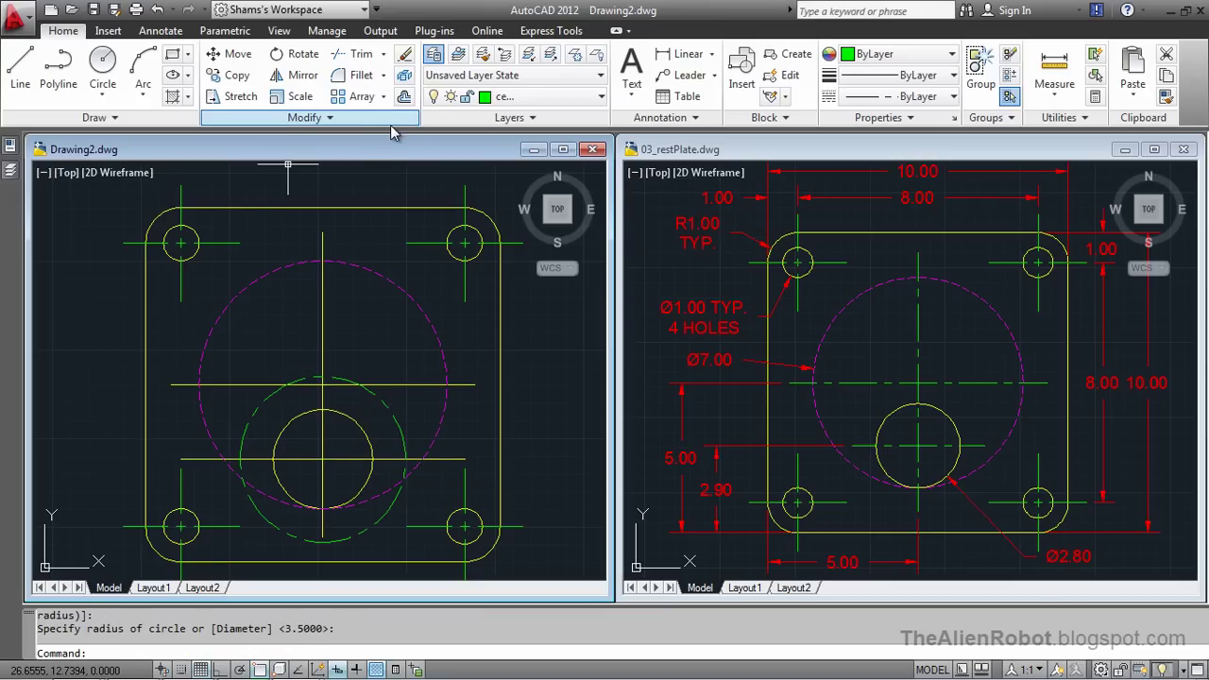
pyautogui.click(359, 54)
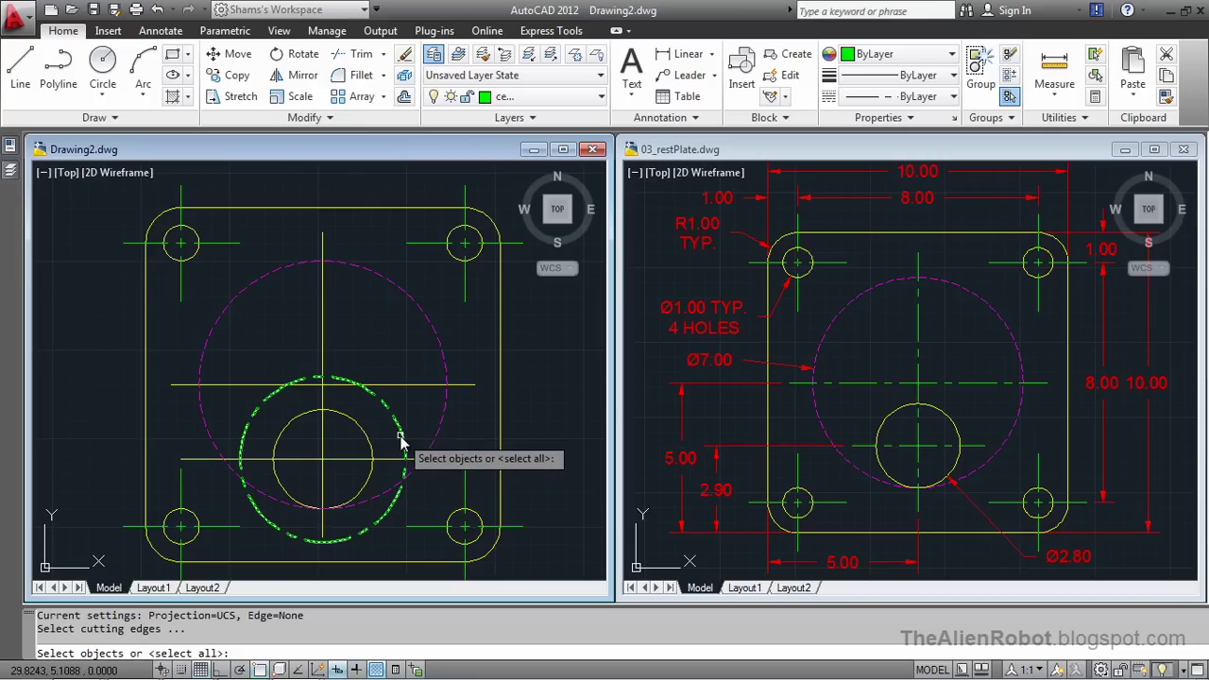
pyautogui.click(400, 440)
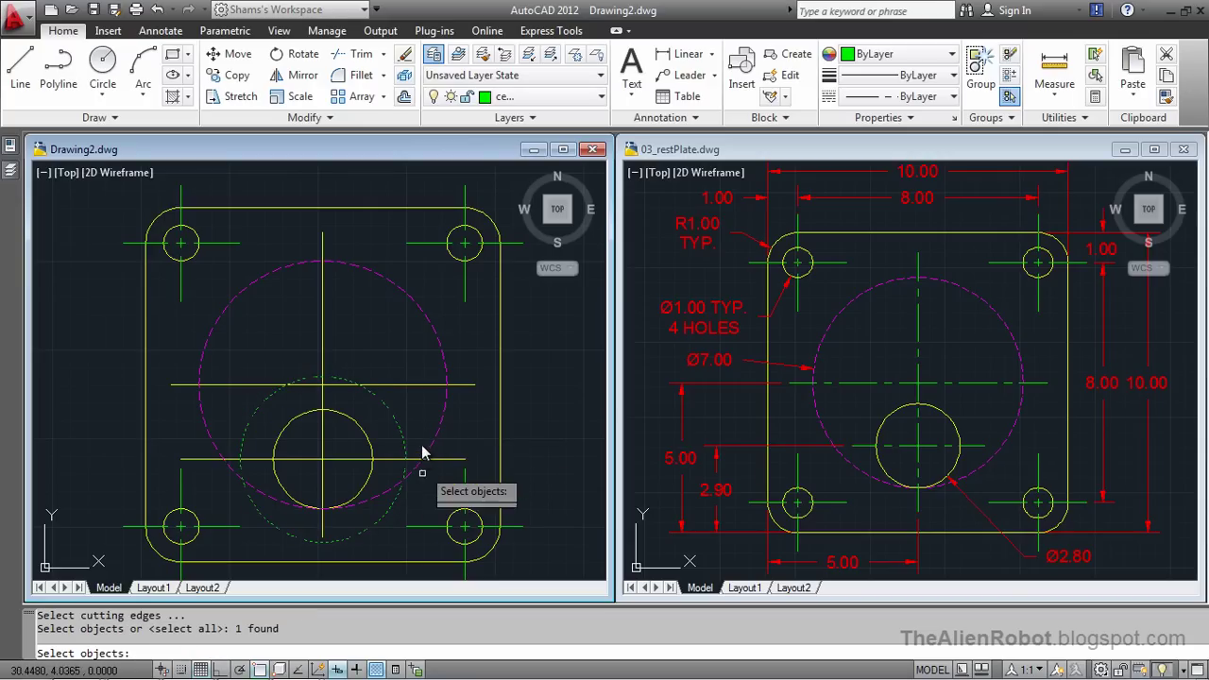
pyautogui.press('Return')
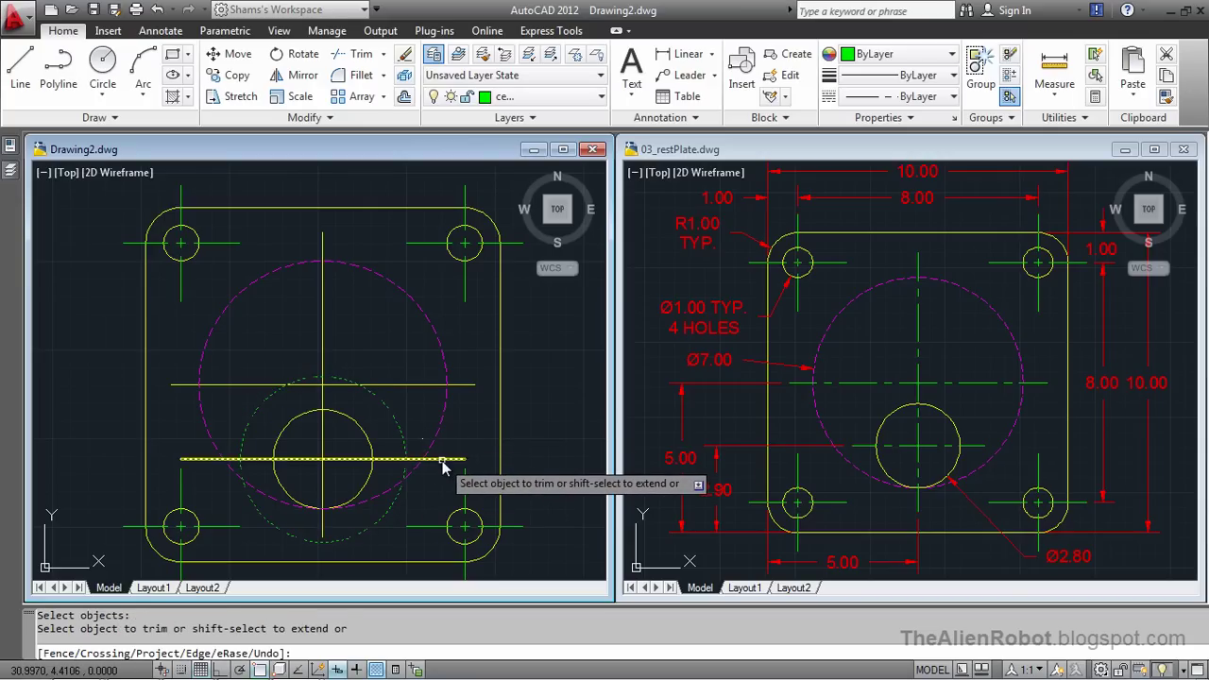
pyautogui.click(442, 460)
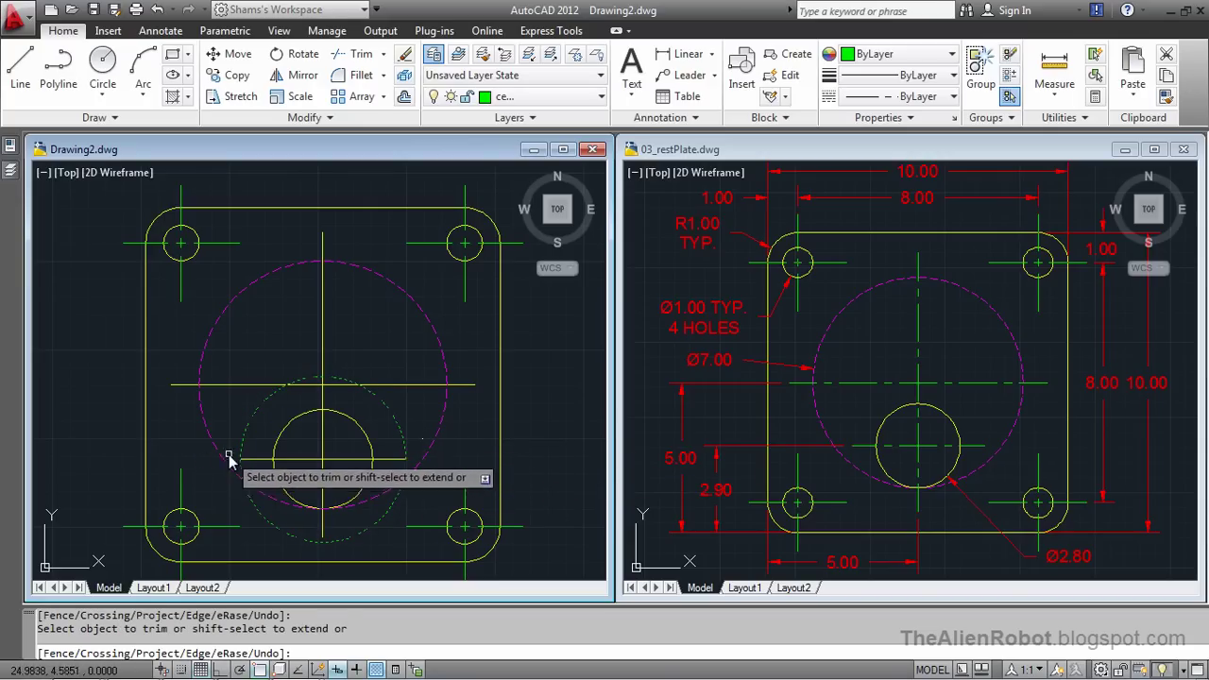
# - Delete the temporary helper circle
pyautogui.rightClick(228, 452)
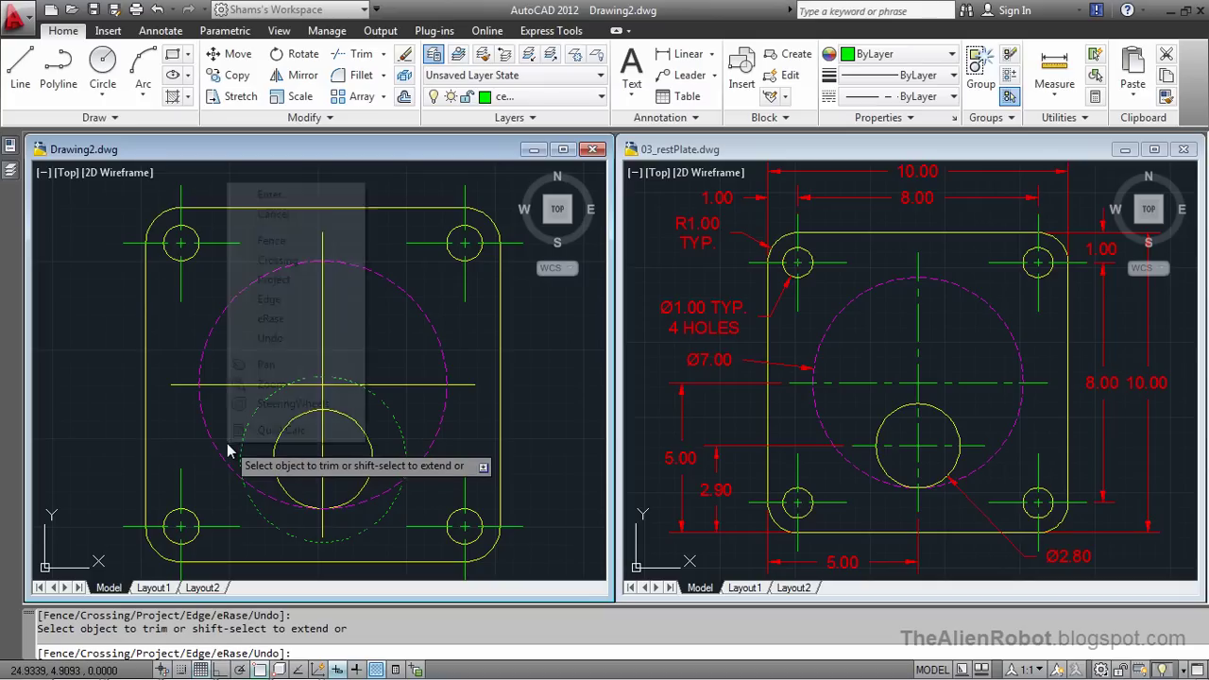
pyautogui.click(274, 319)
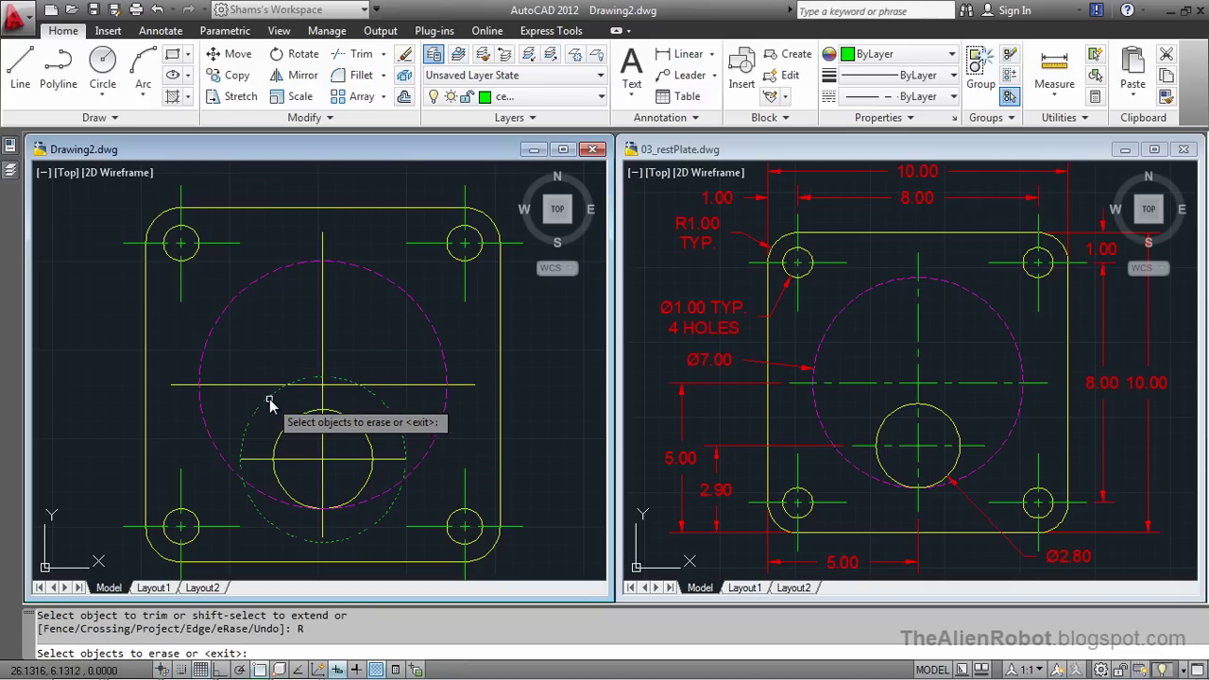
pyautogui.click(269, 398)
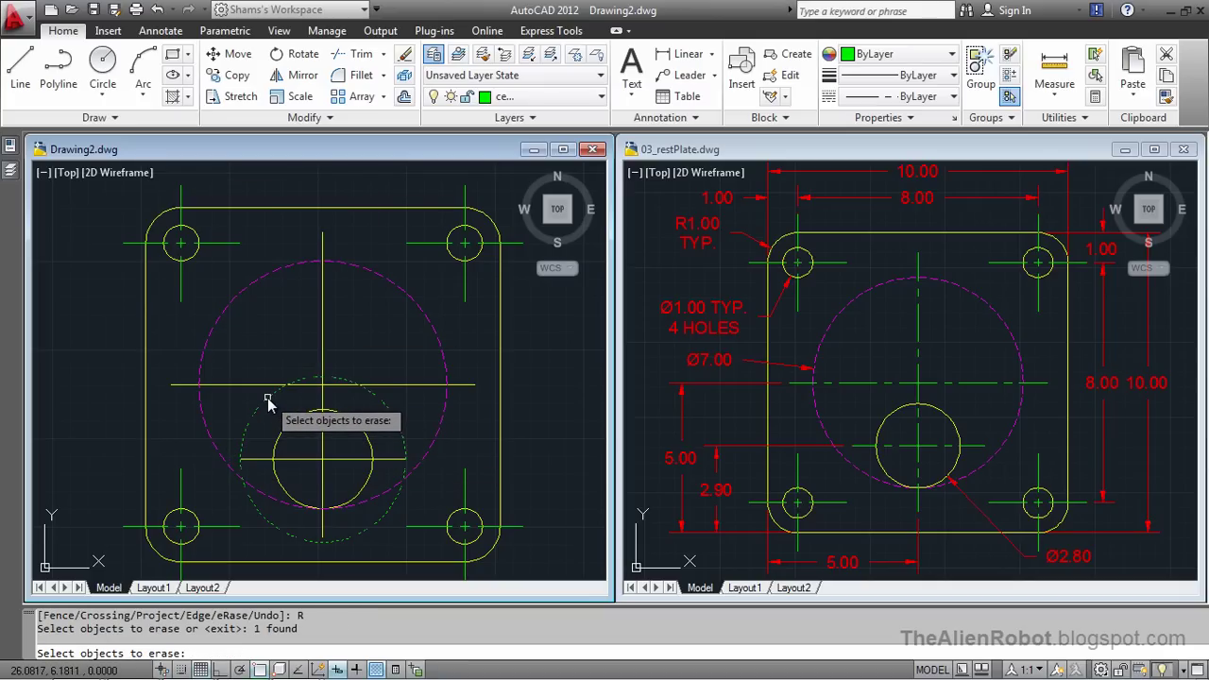
pyautogui.click(267, 398)
pyautogui.click(267, 399)
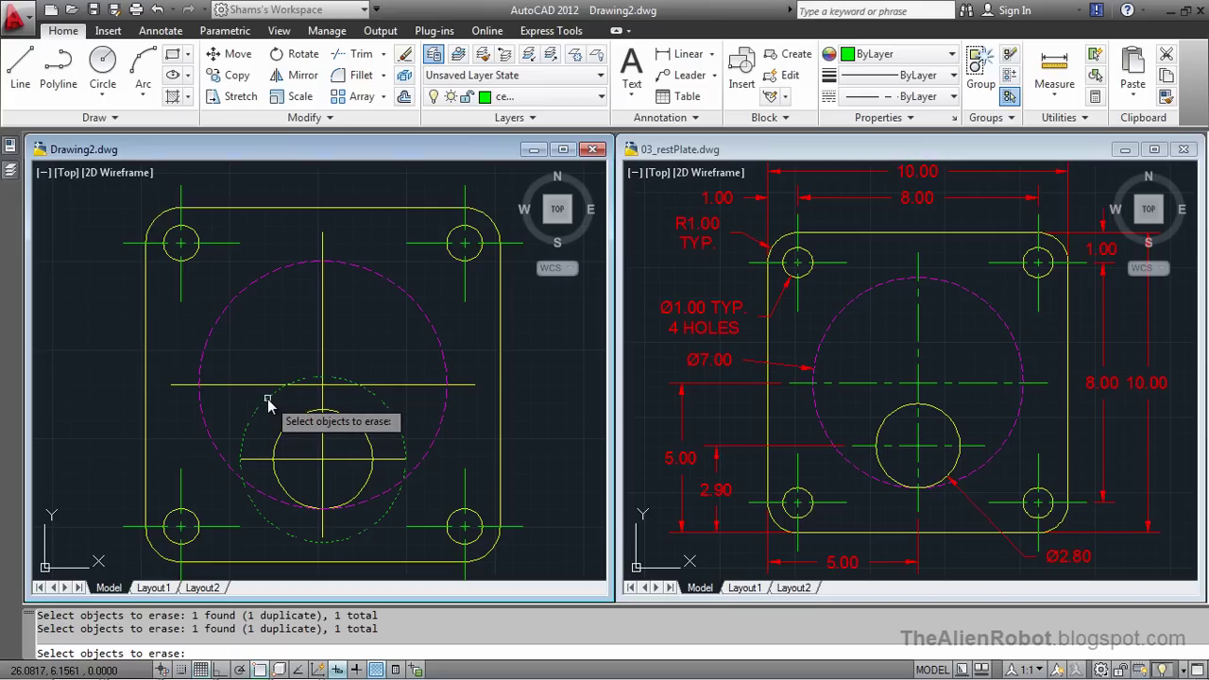
pyautogui.press('Escape')
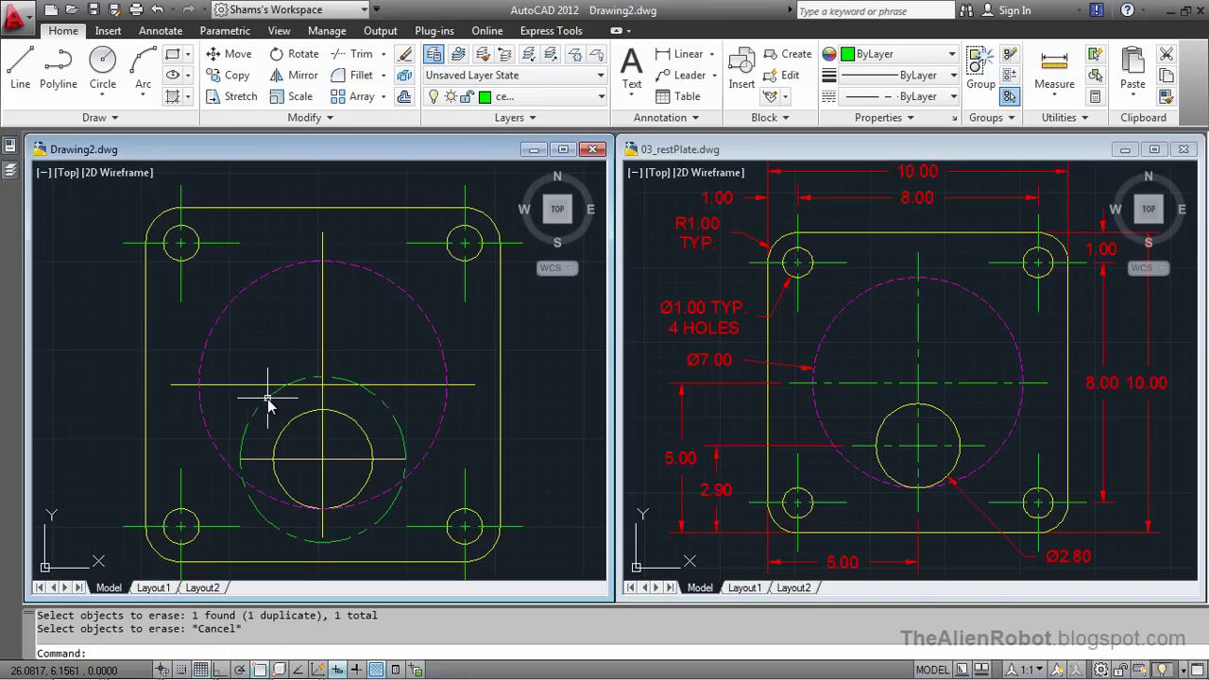
pyautogui.click(267, 398)
pyautogui.press('Delete')
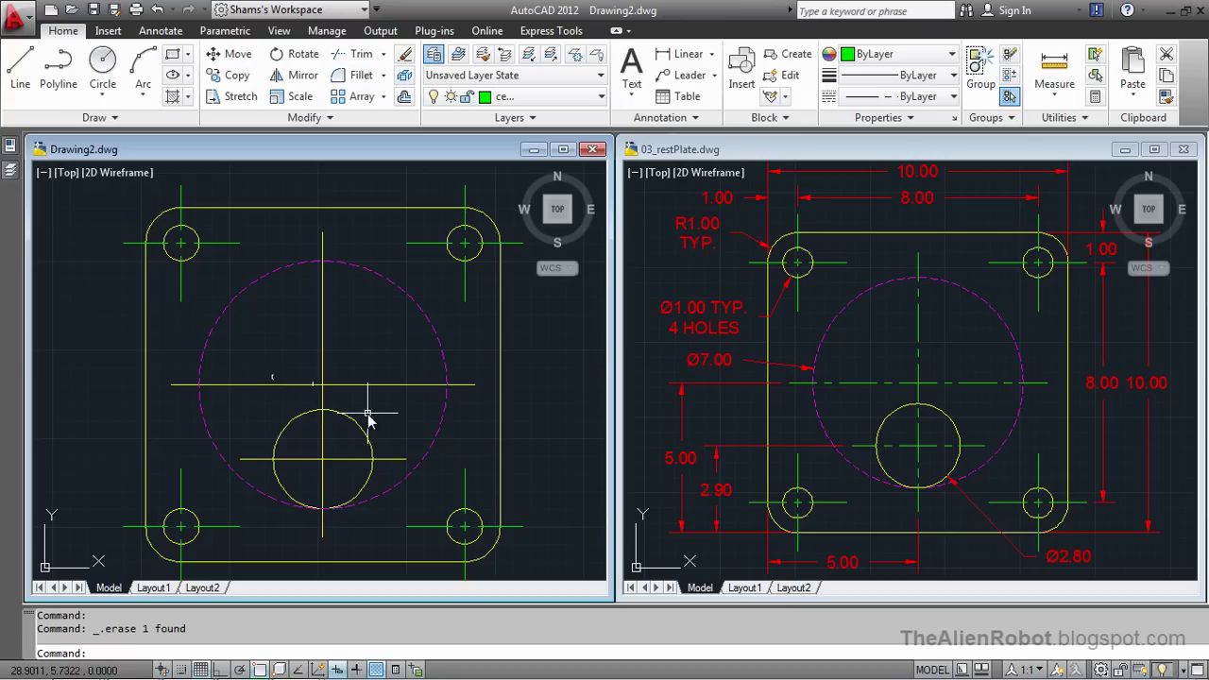
# - Assign the Ø7 circle's two centre lines and the Ø2.80 hole's horizontal line to the centre lines layer
pyautogui.click(336, 371)
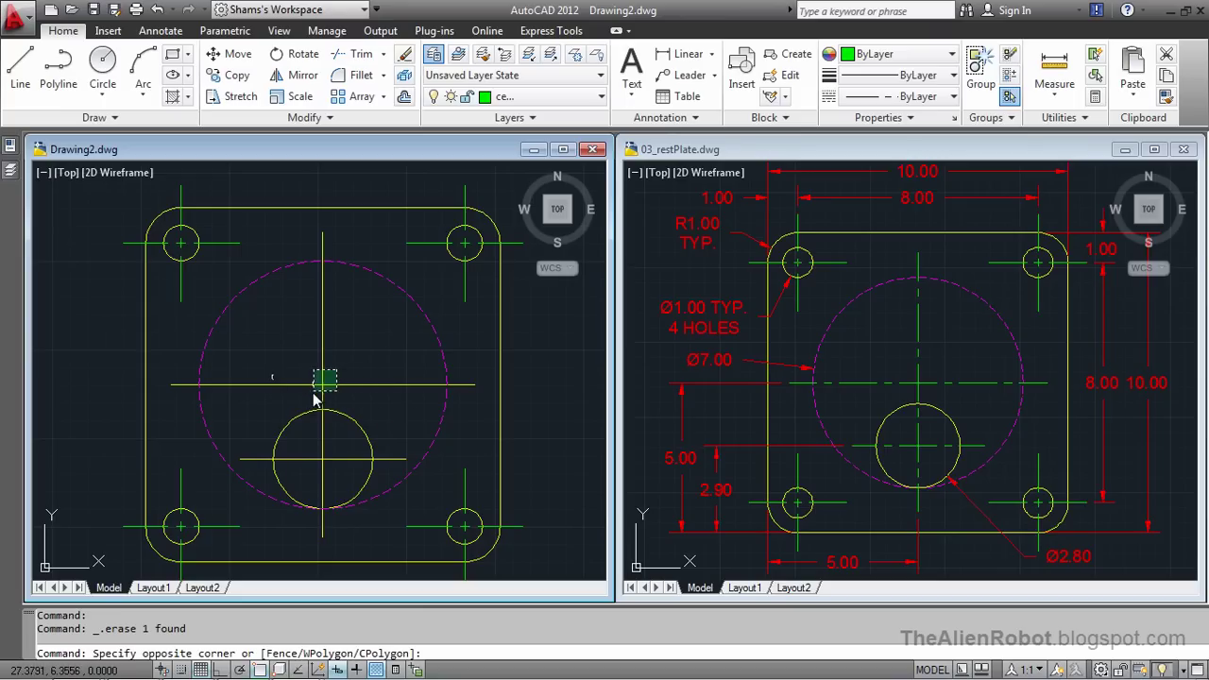
pyautogui.click(313, 401)
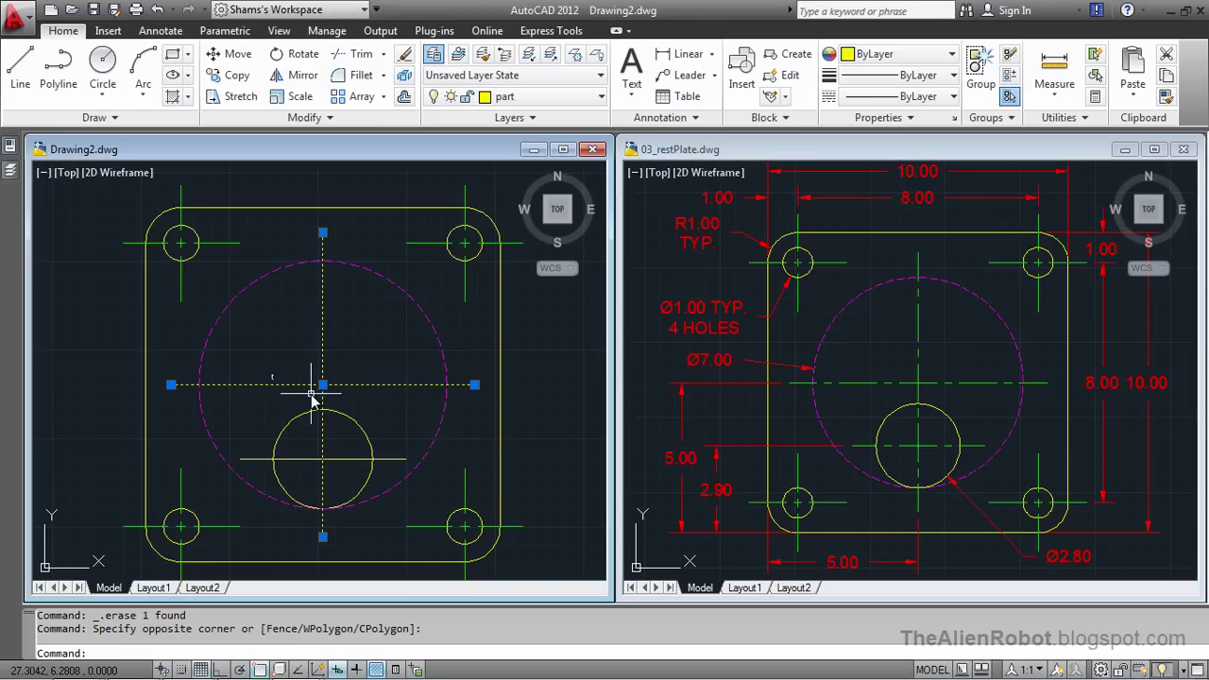
pyautogui.click(337, 459)
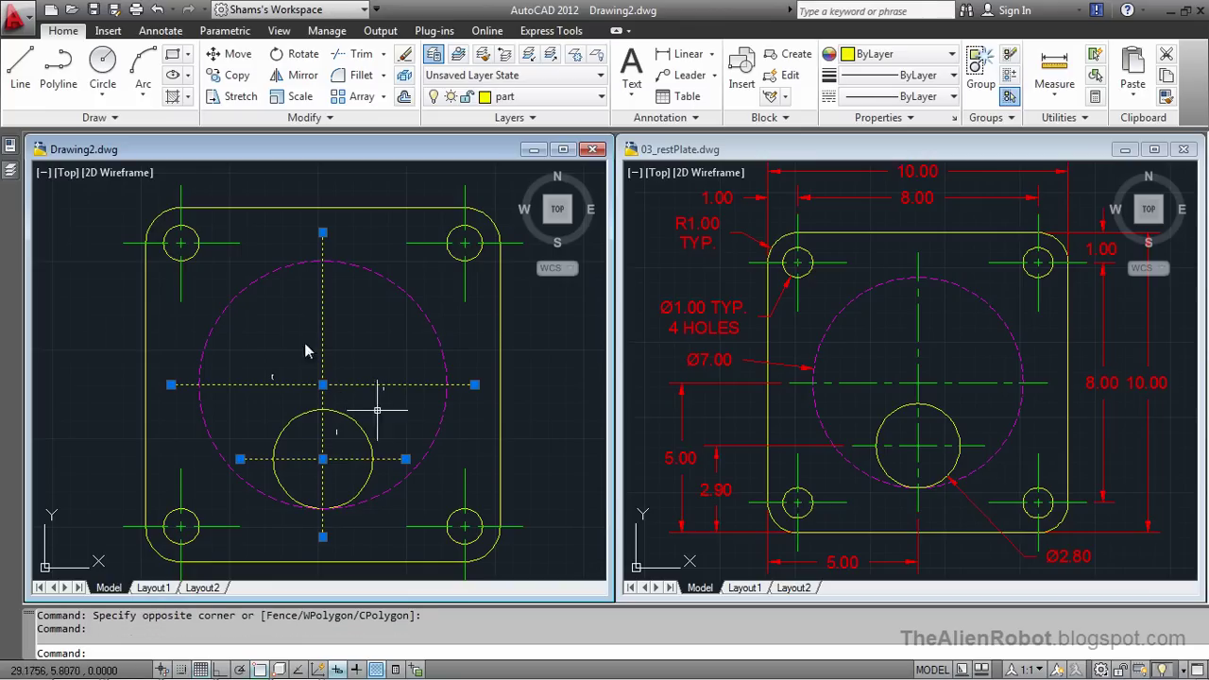
pyautogui.moveTo(19, 165)
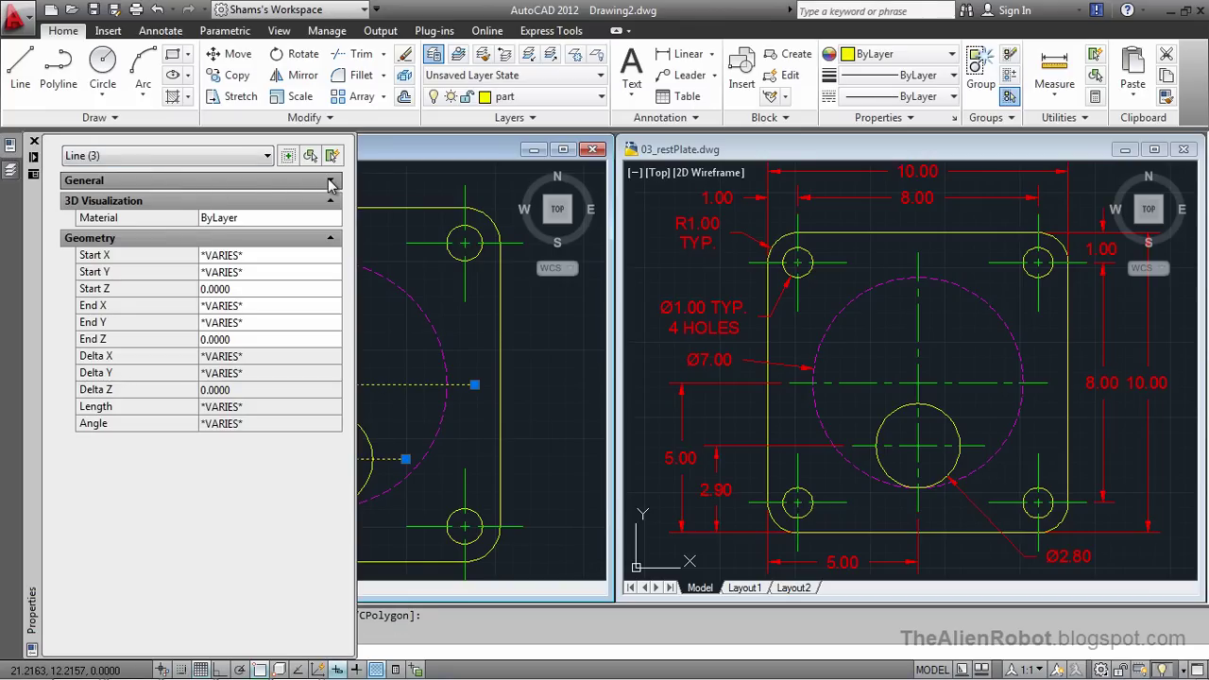
pyautogui.click(331, 184)
pyautogui.click(296, 218)
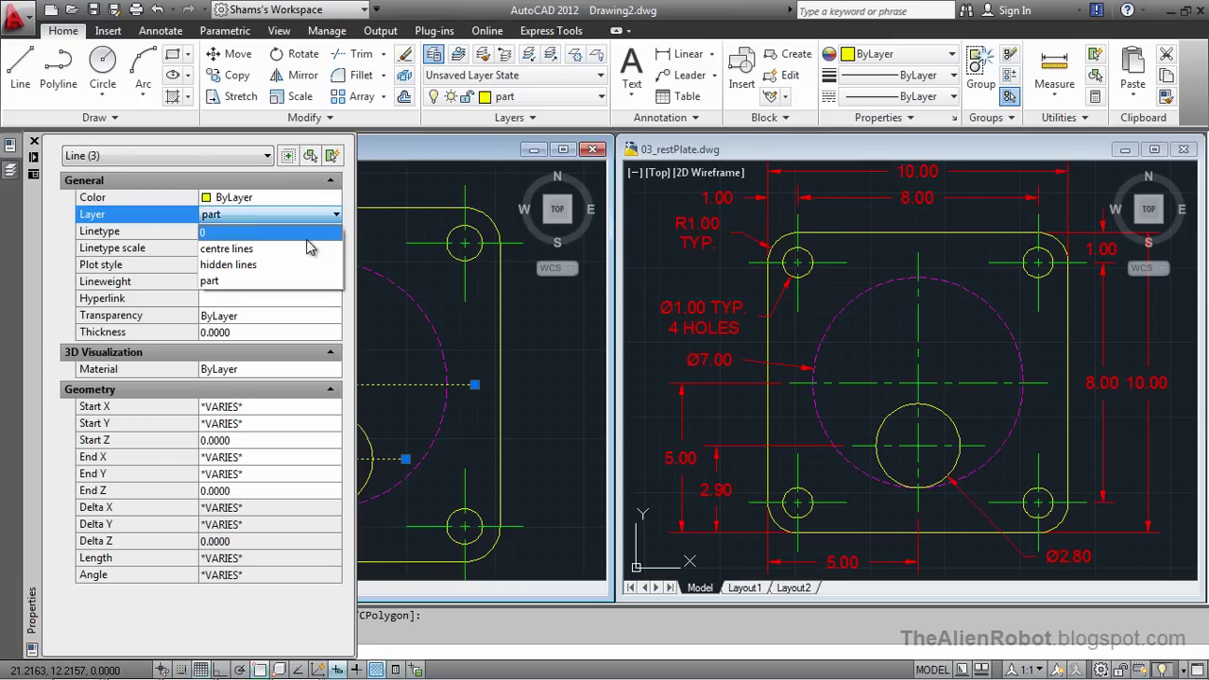
pyautogui.click(294, 248)
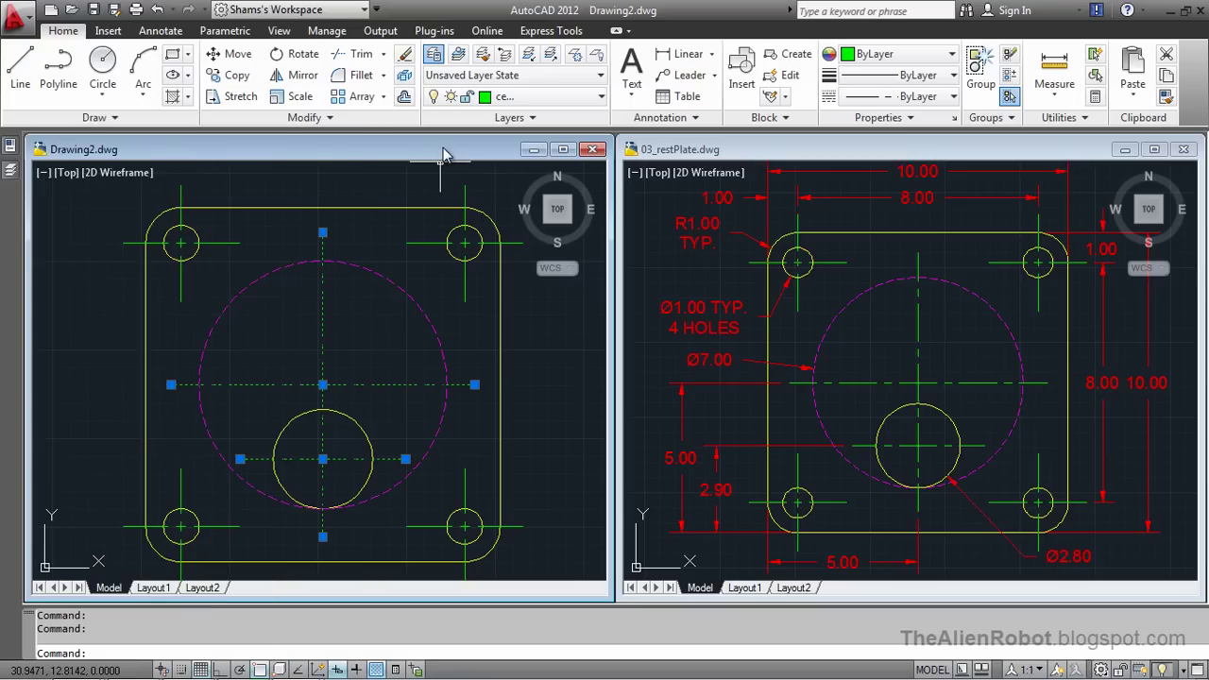
pyautogui.press('Escape')
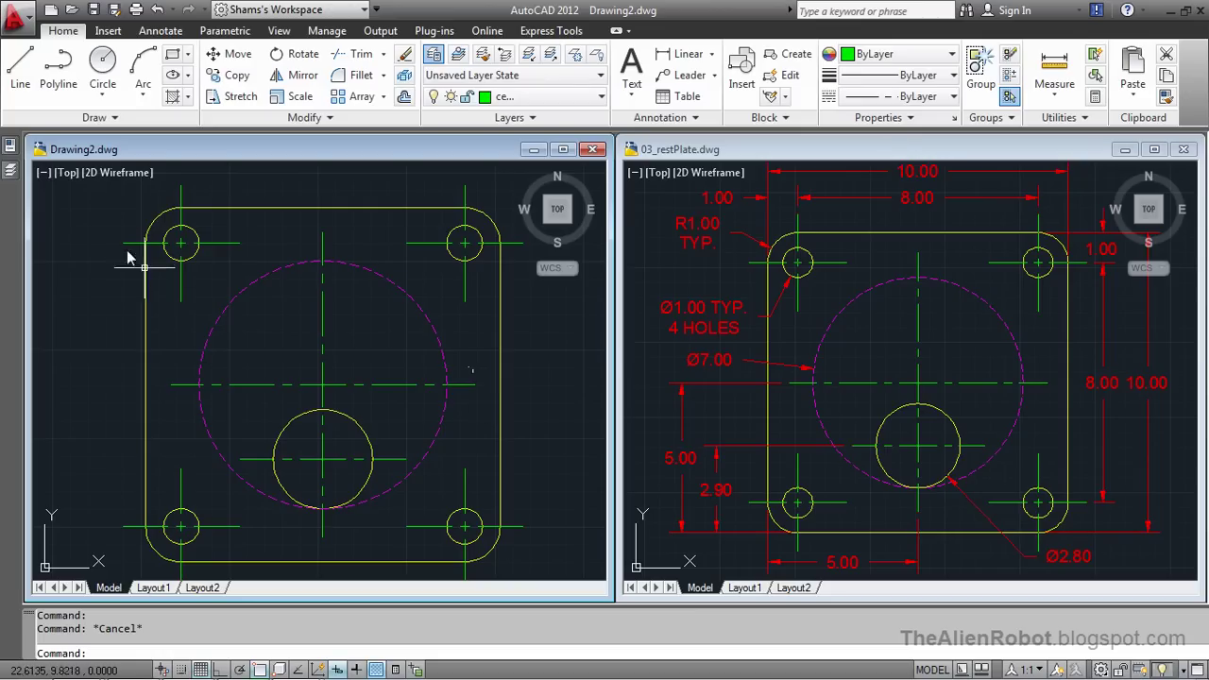
pyautogui.click(10, 170)
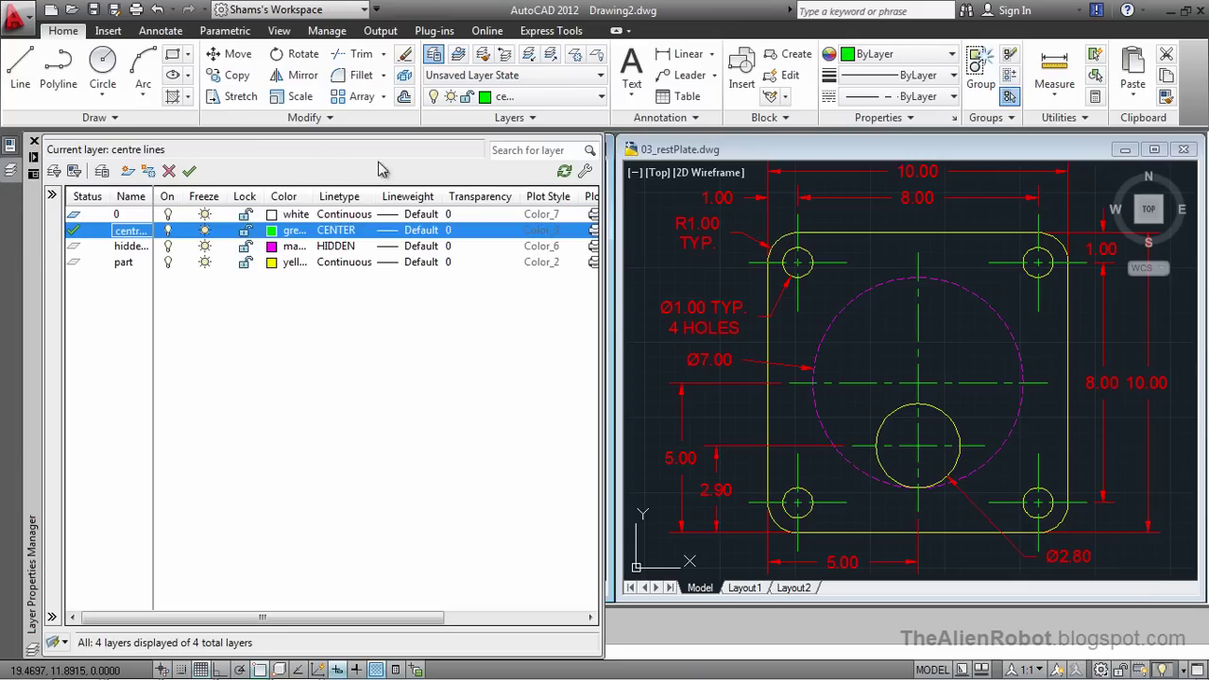